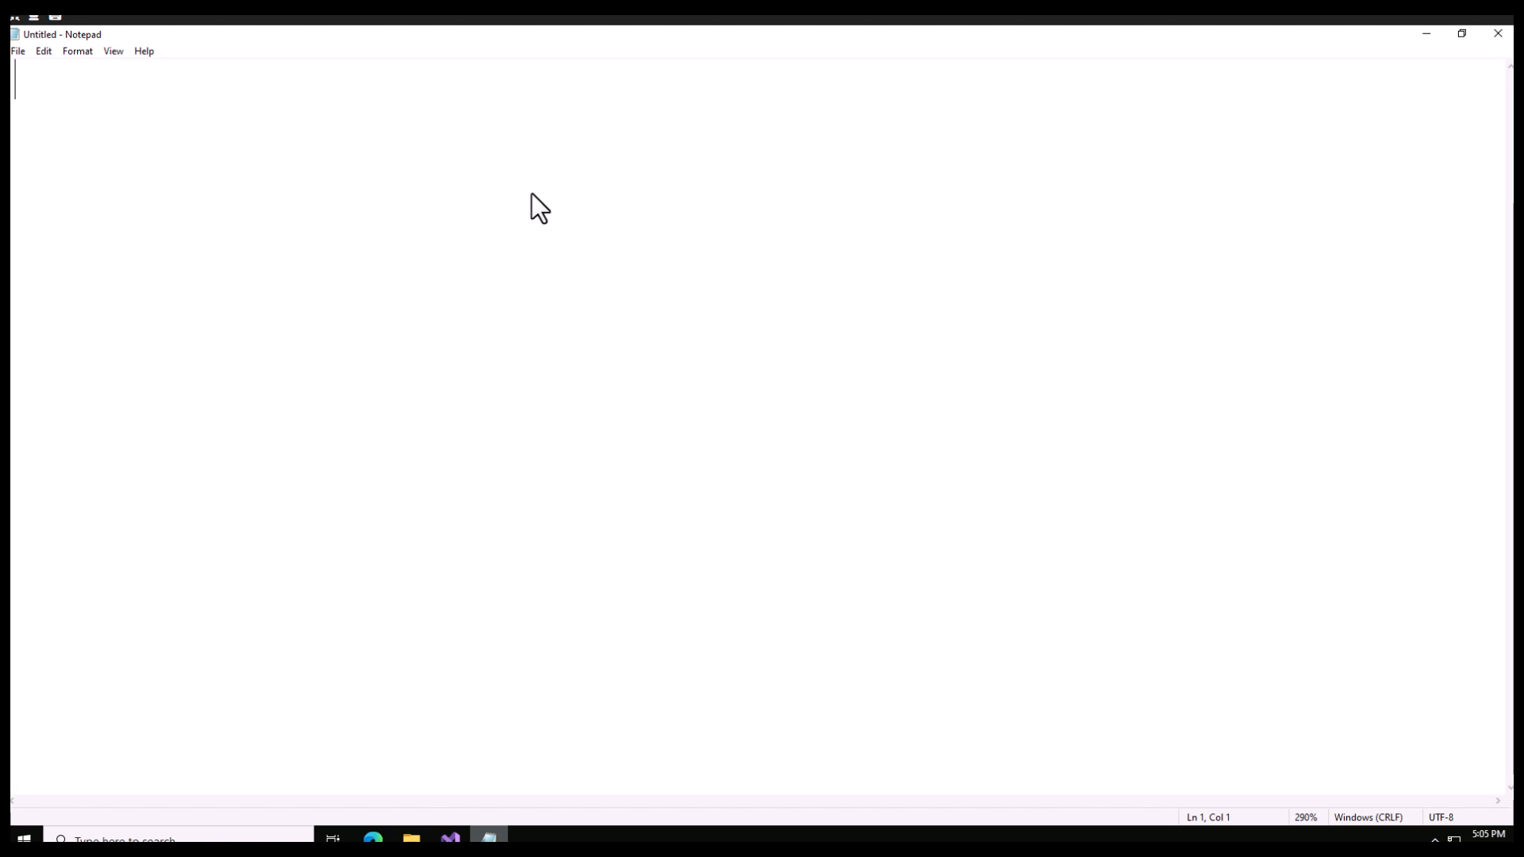
Step: Write the heading line "1. Po1, Po2 :- product receipts" in the blank note
type("1. Po1, Po")
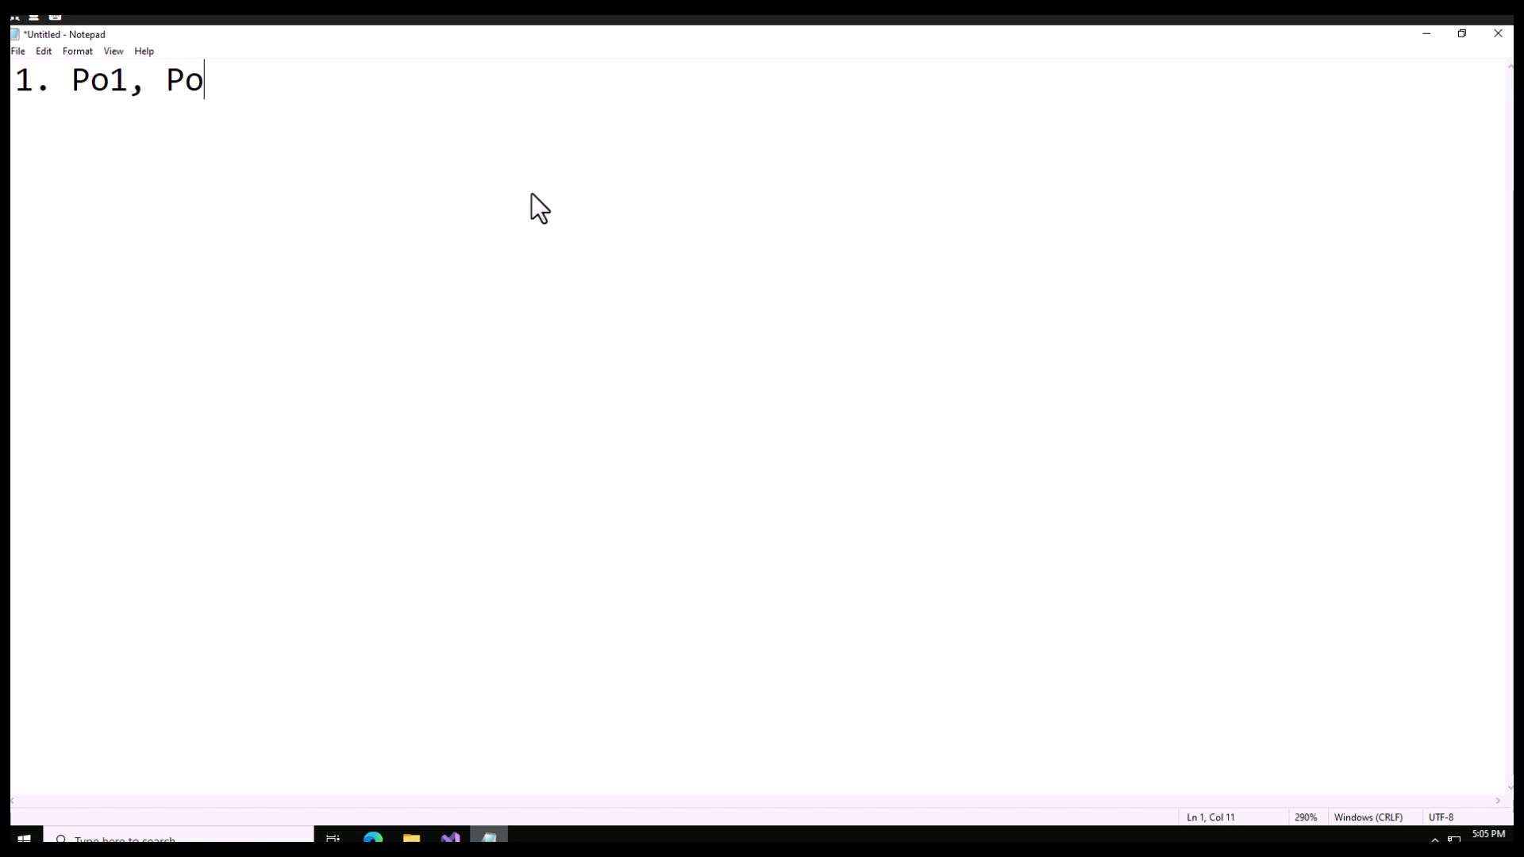
type("2 :- product receipts")
key("Return")
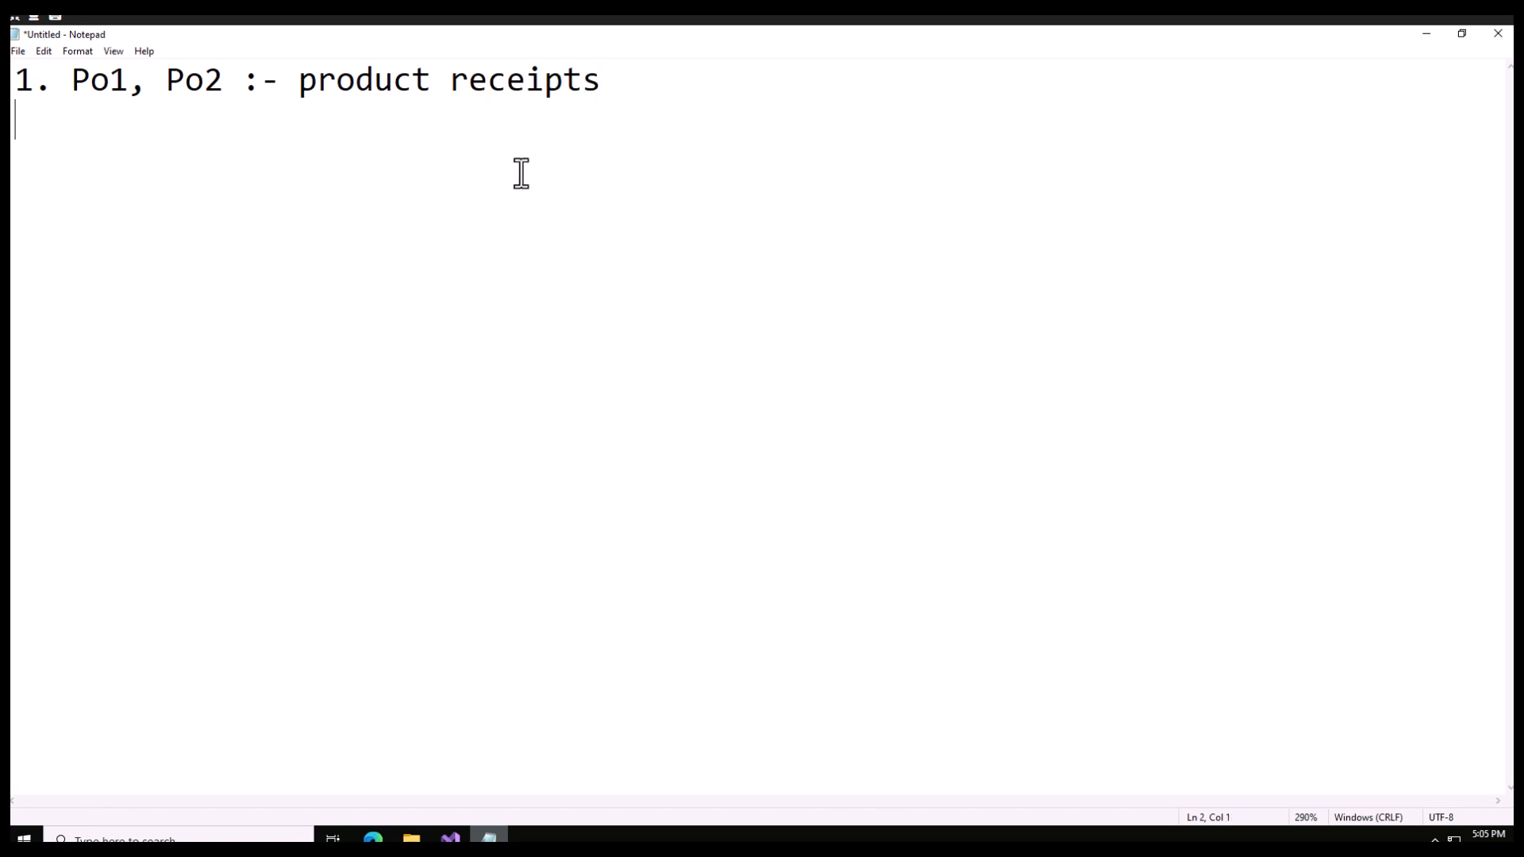
left_click_drag(131, 86, 88, 79)
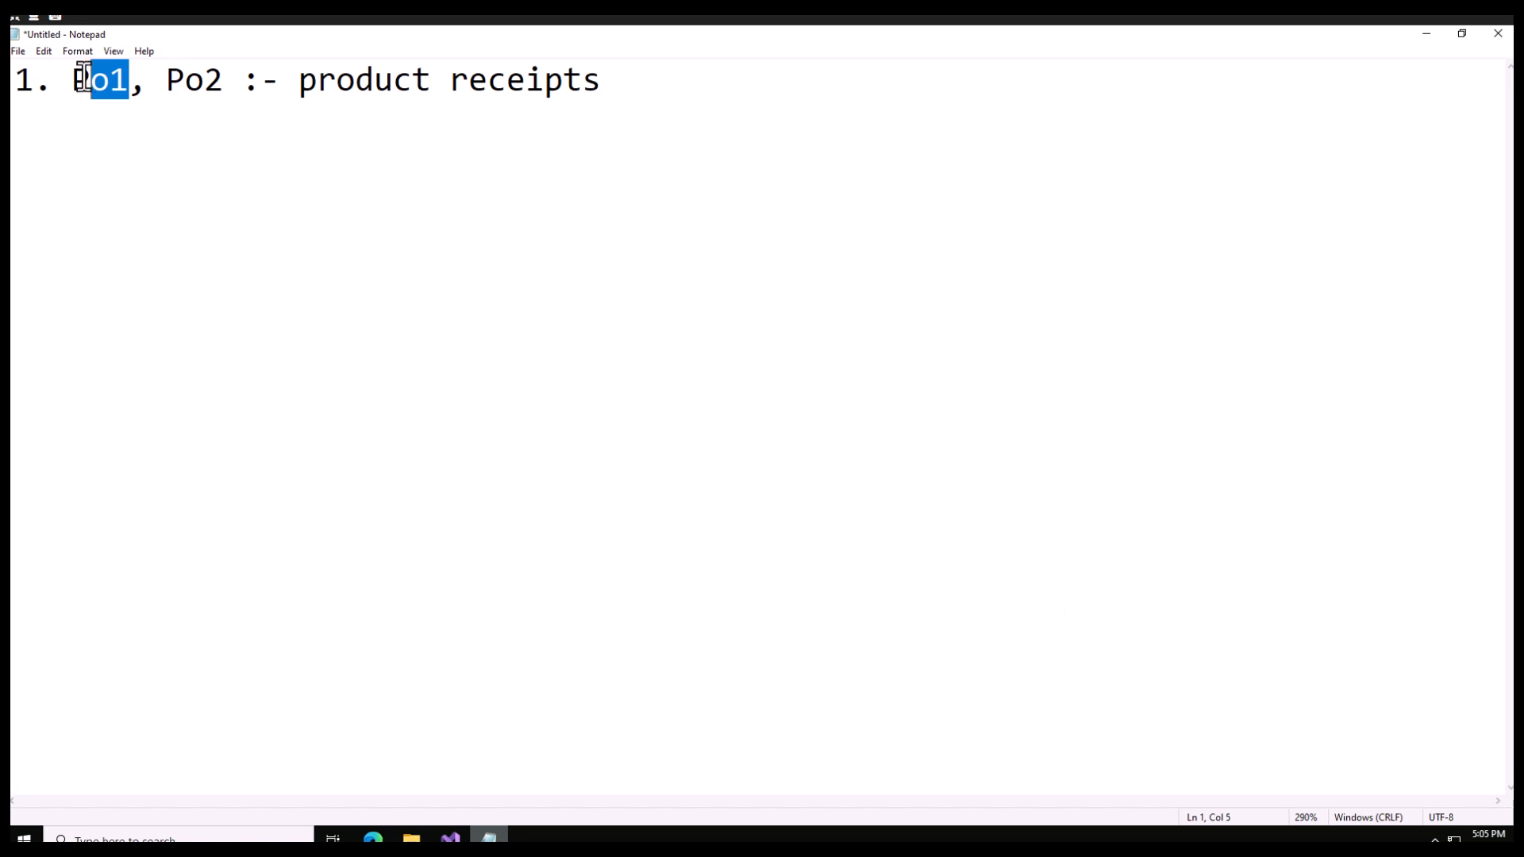
left_click_drag(224, 79, 181, 80)
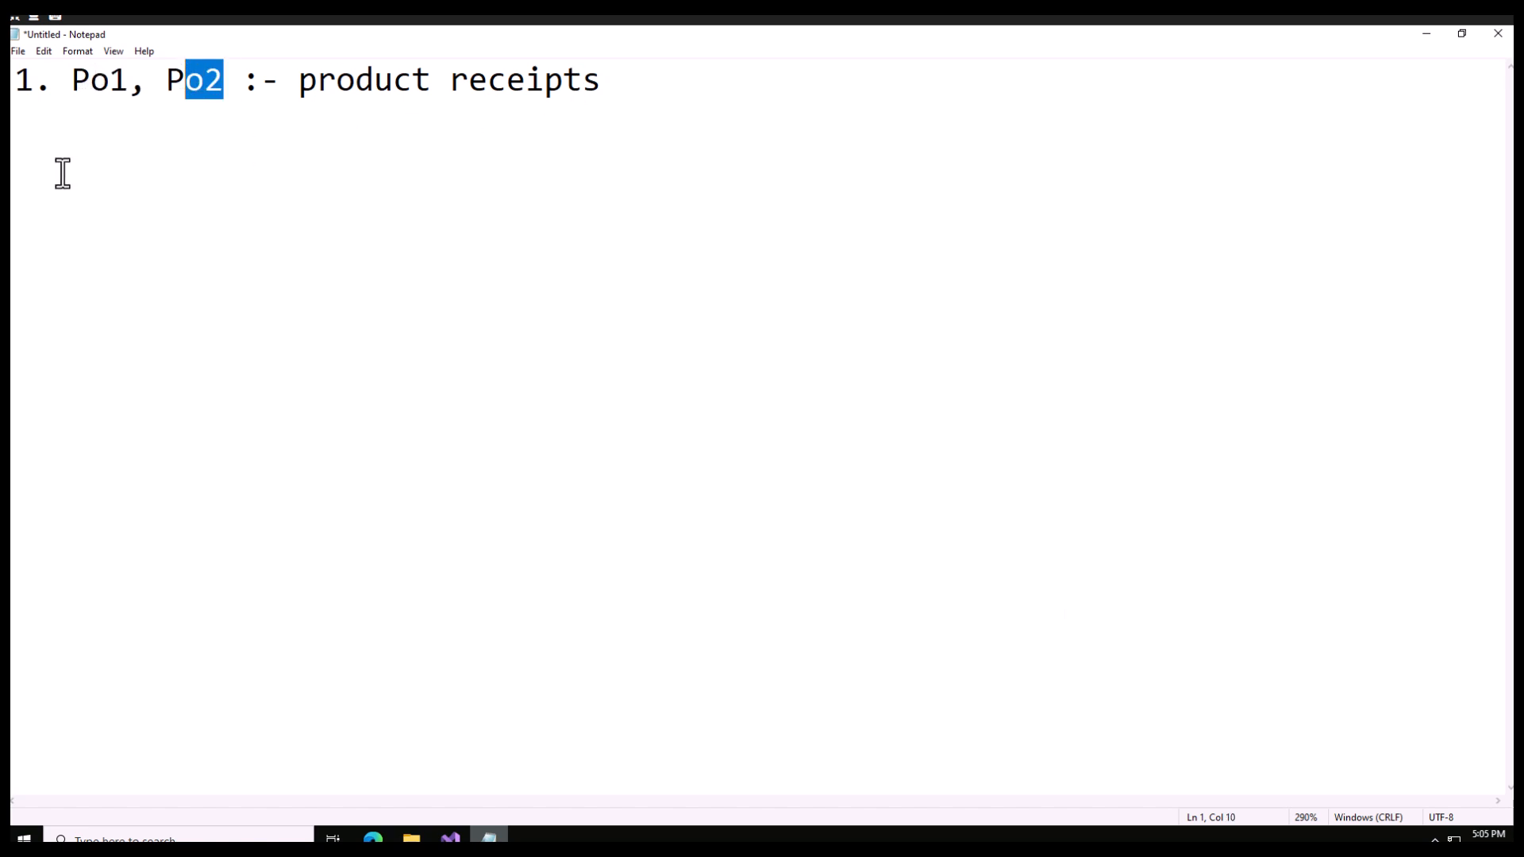
left_click(53, 133)
left_click(149, 84)
left_click_drag(131, 84, 89, 80)
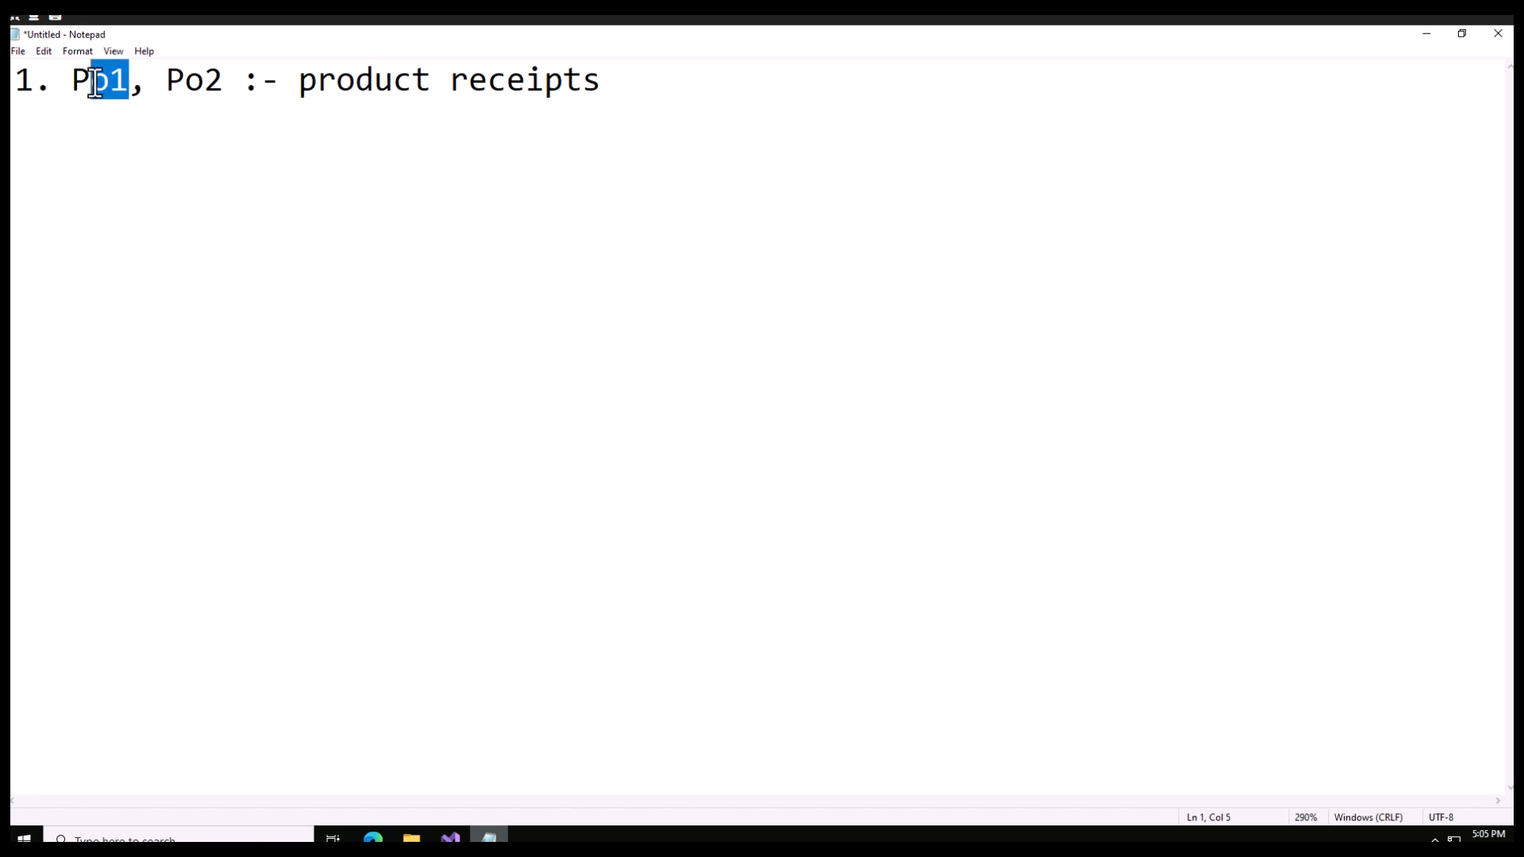
left_click_drag(224, 80, 88, 80)
Step: Switch to Finance and Operations in the browser and open the All purchase orders list of Accounts payable
left_click(1426, 34)
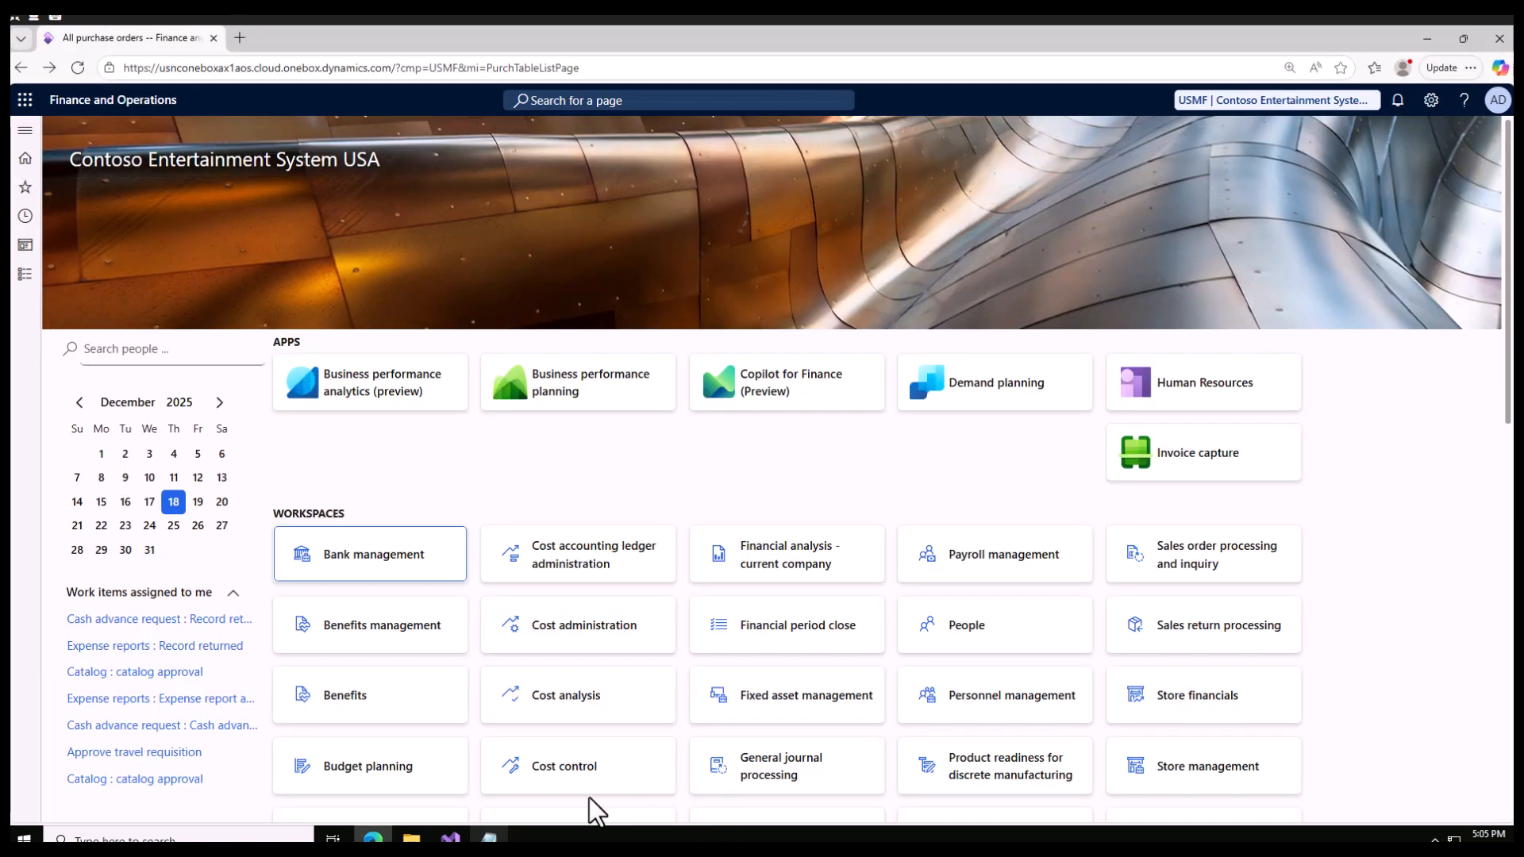
left_click(489, 838)
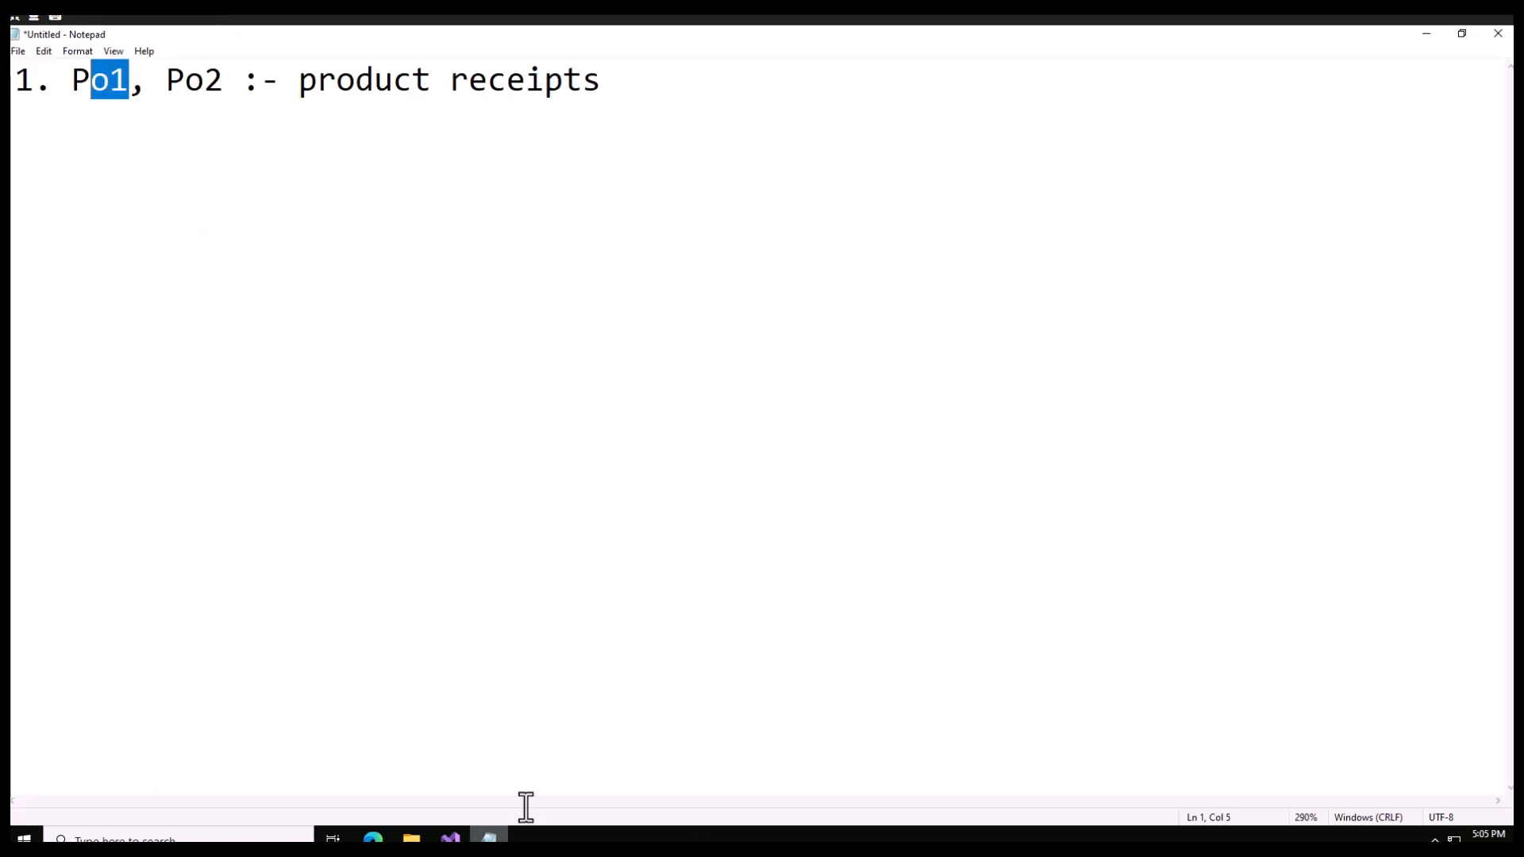
left_click(373, 839)
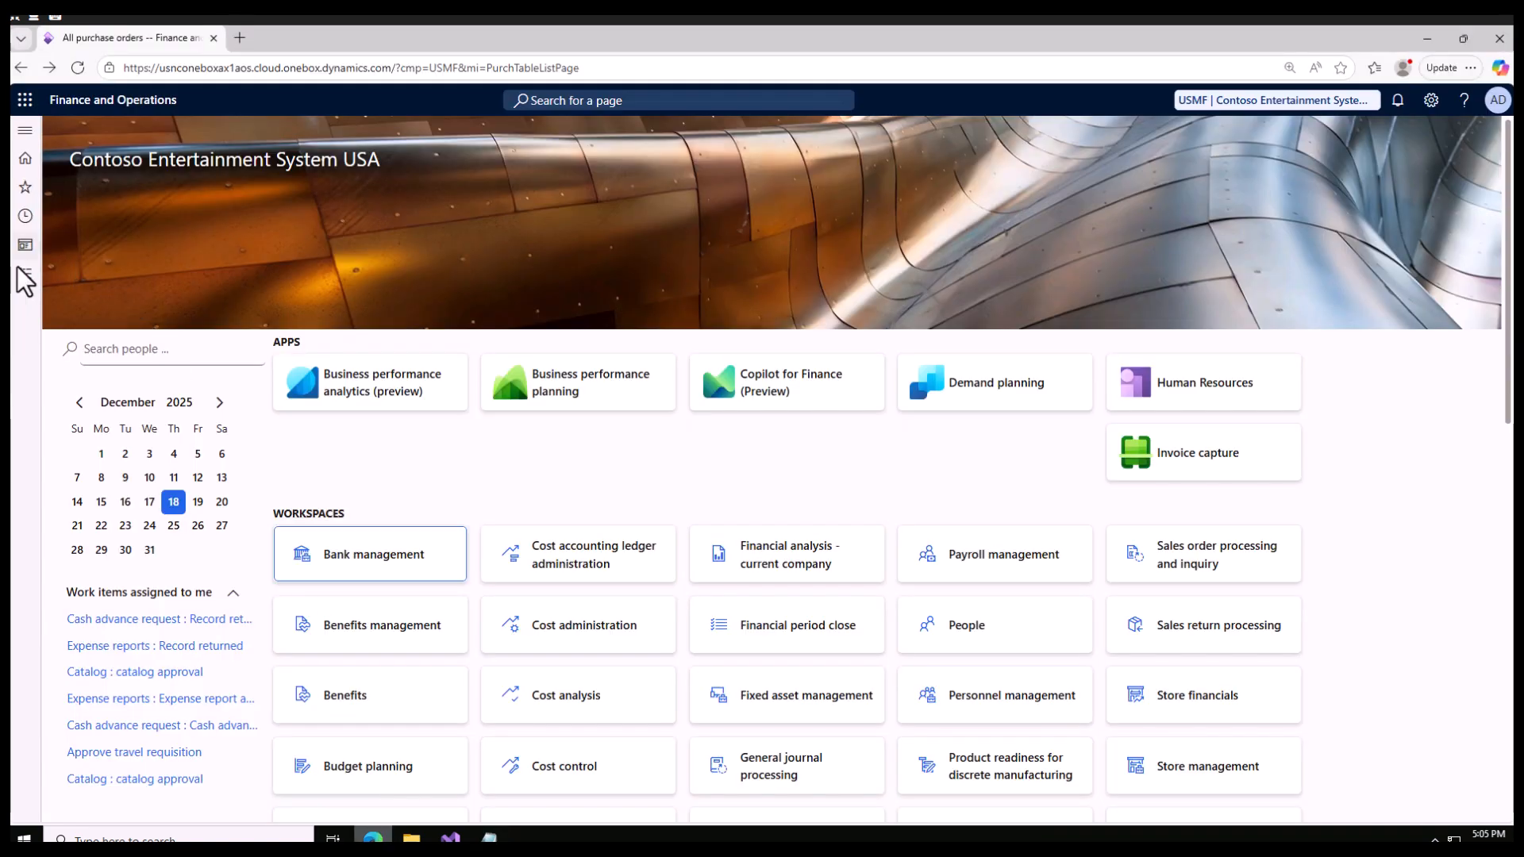
left_click(27, 277)
scroll(107, 487, "down", 8)
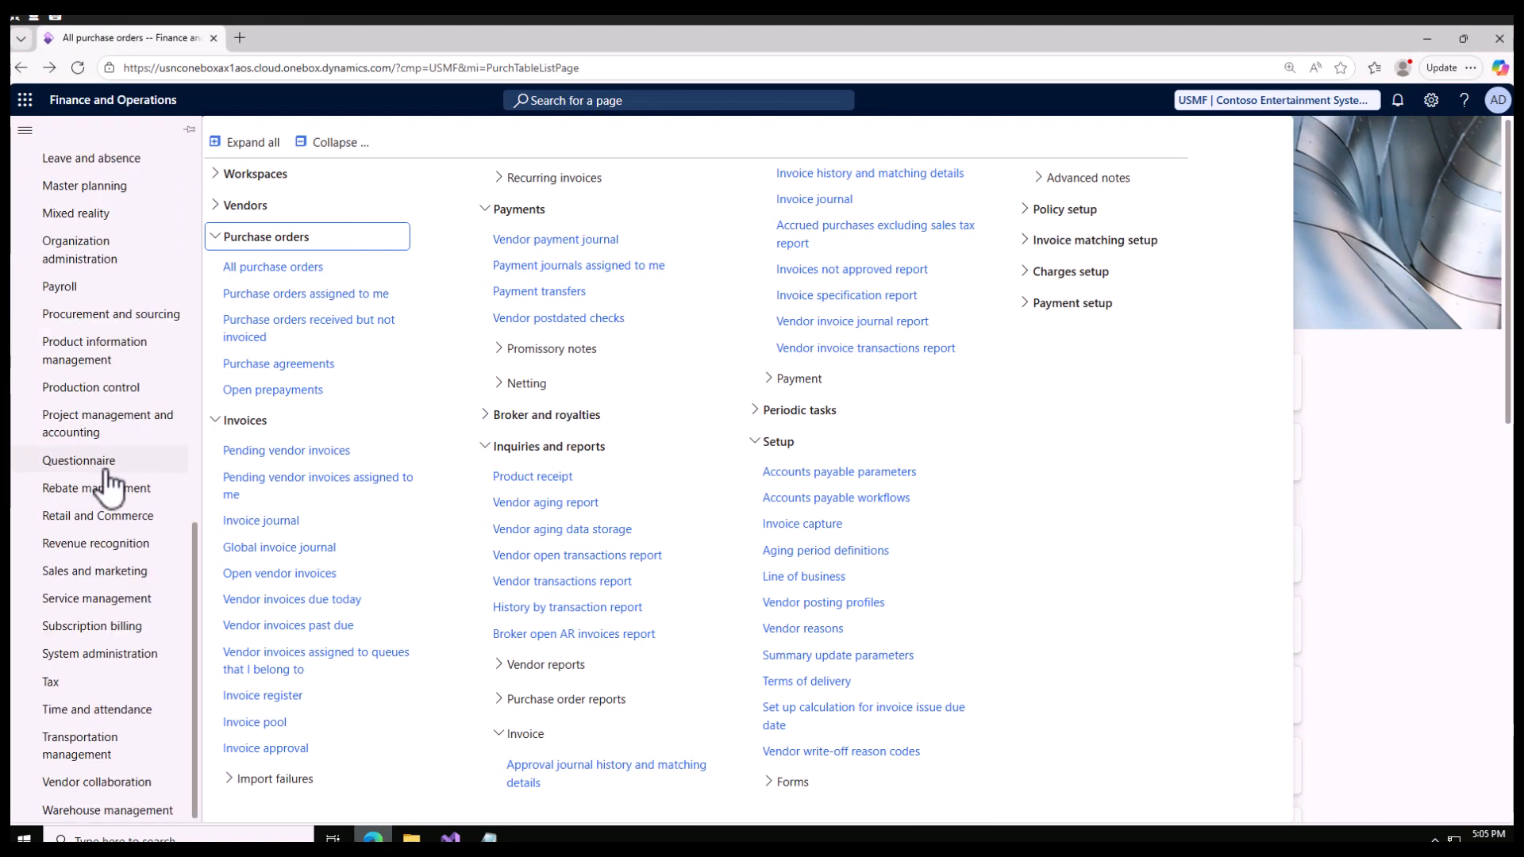
scroll(107, 389, "up", 8)
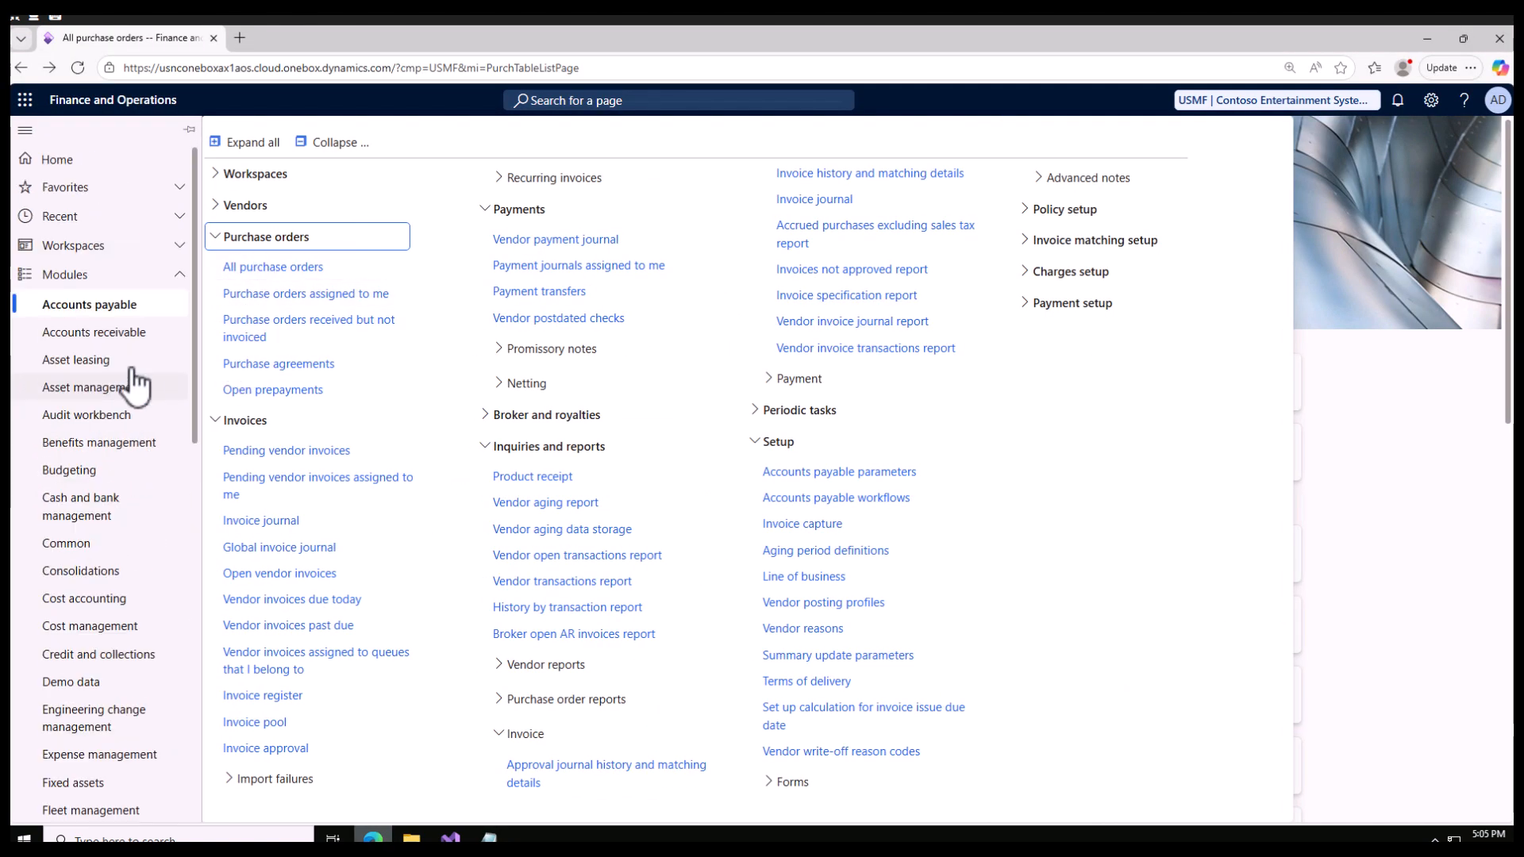
left_click(270, 266)
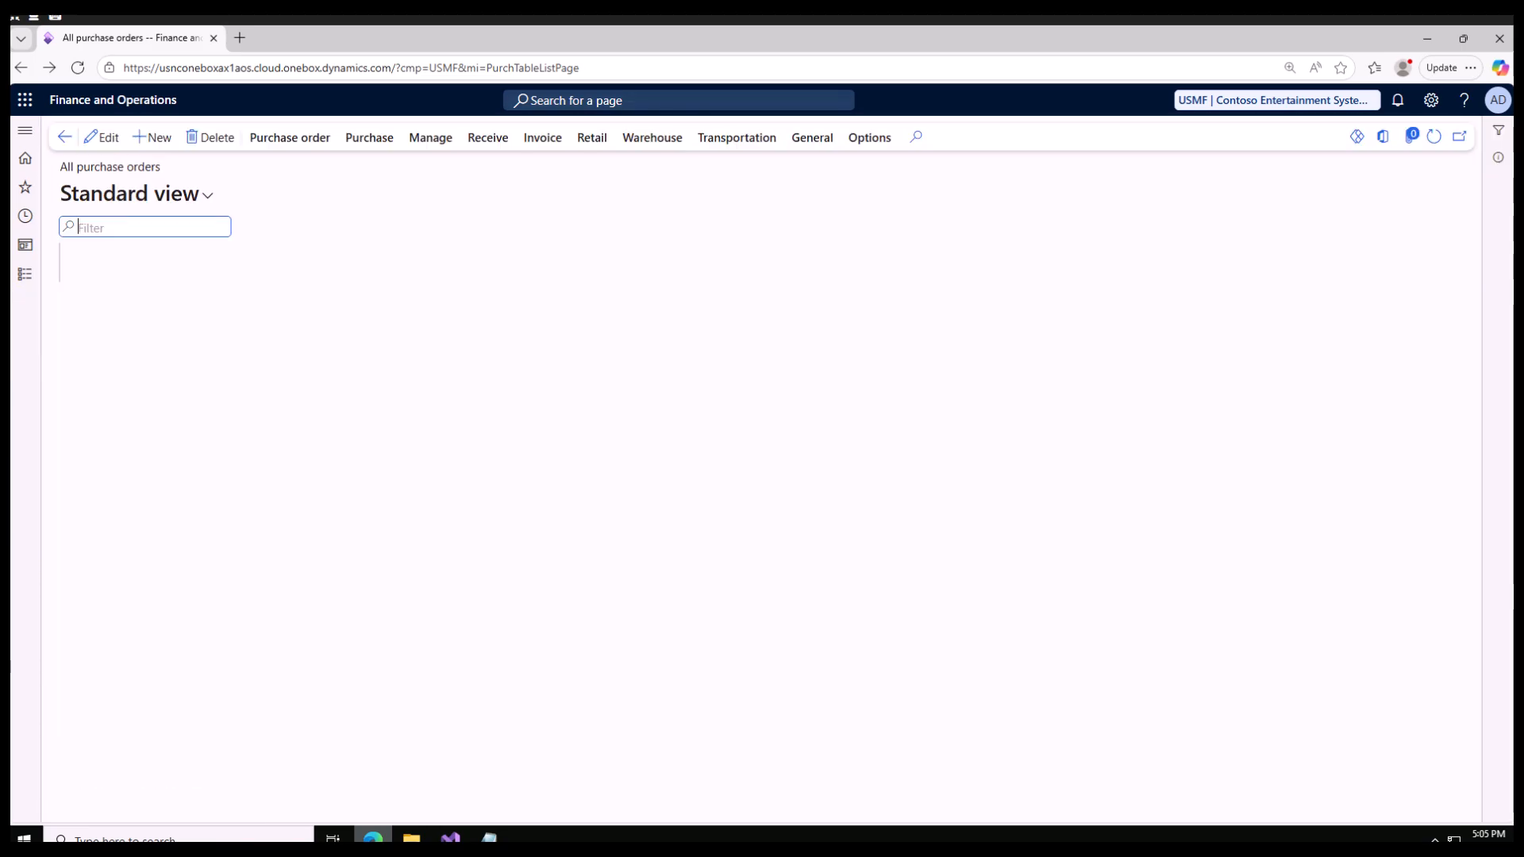
Step: Create a new purchase order for the vendor Acme Office Supplies
left_click(157, 138)
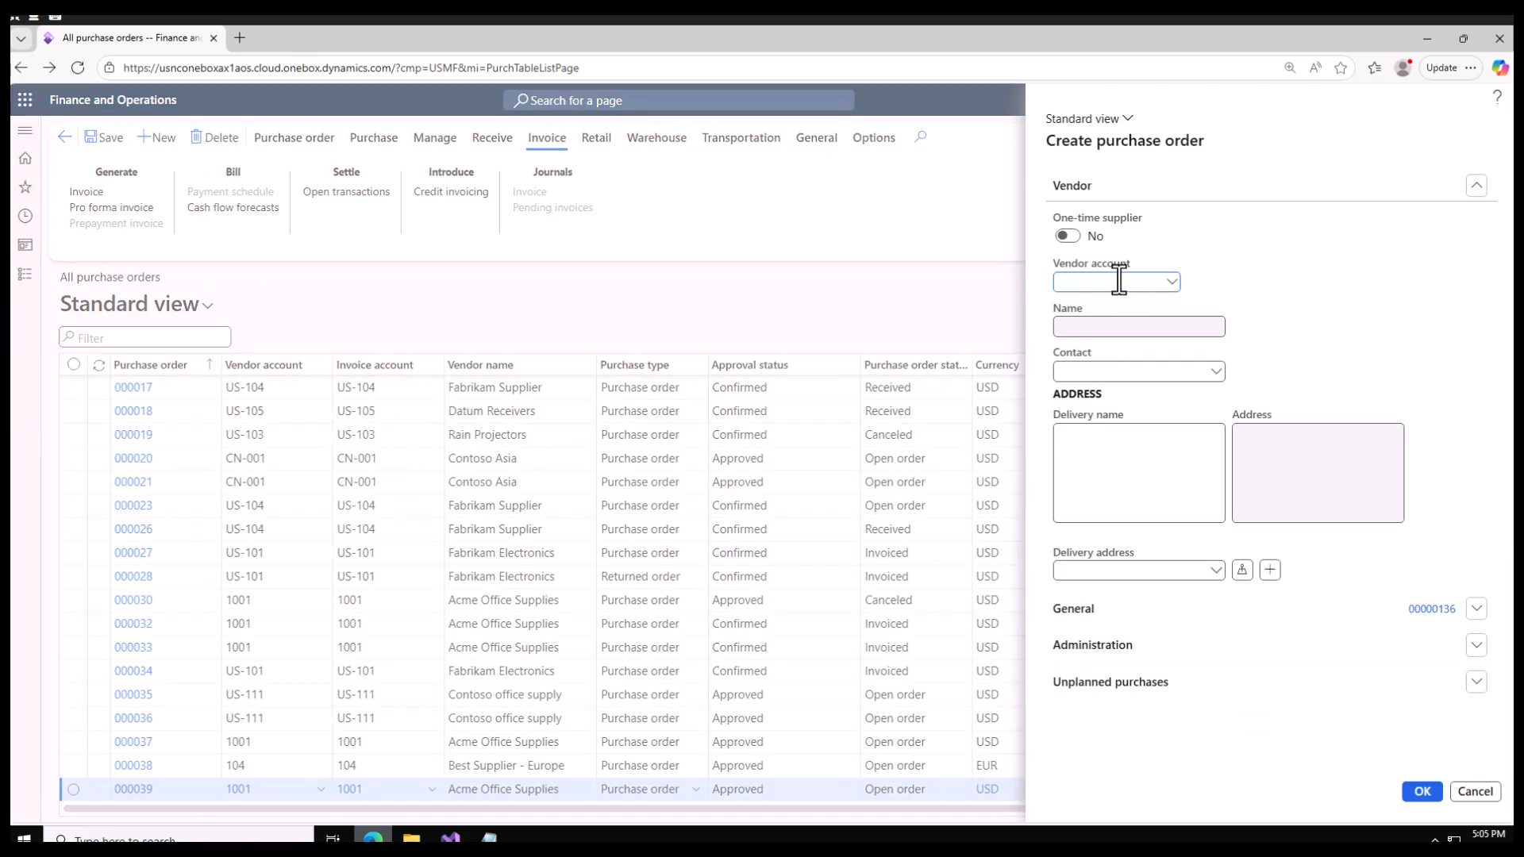
left_click(1171, 281)
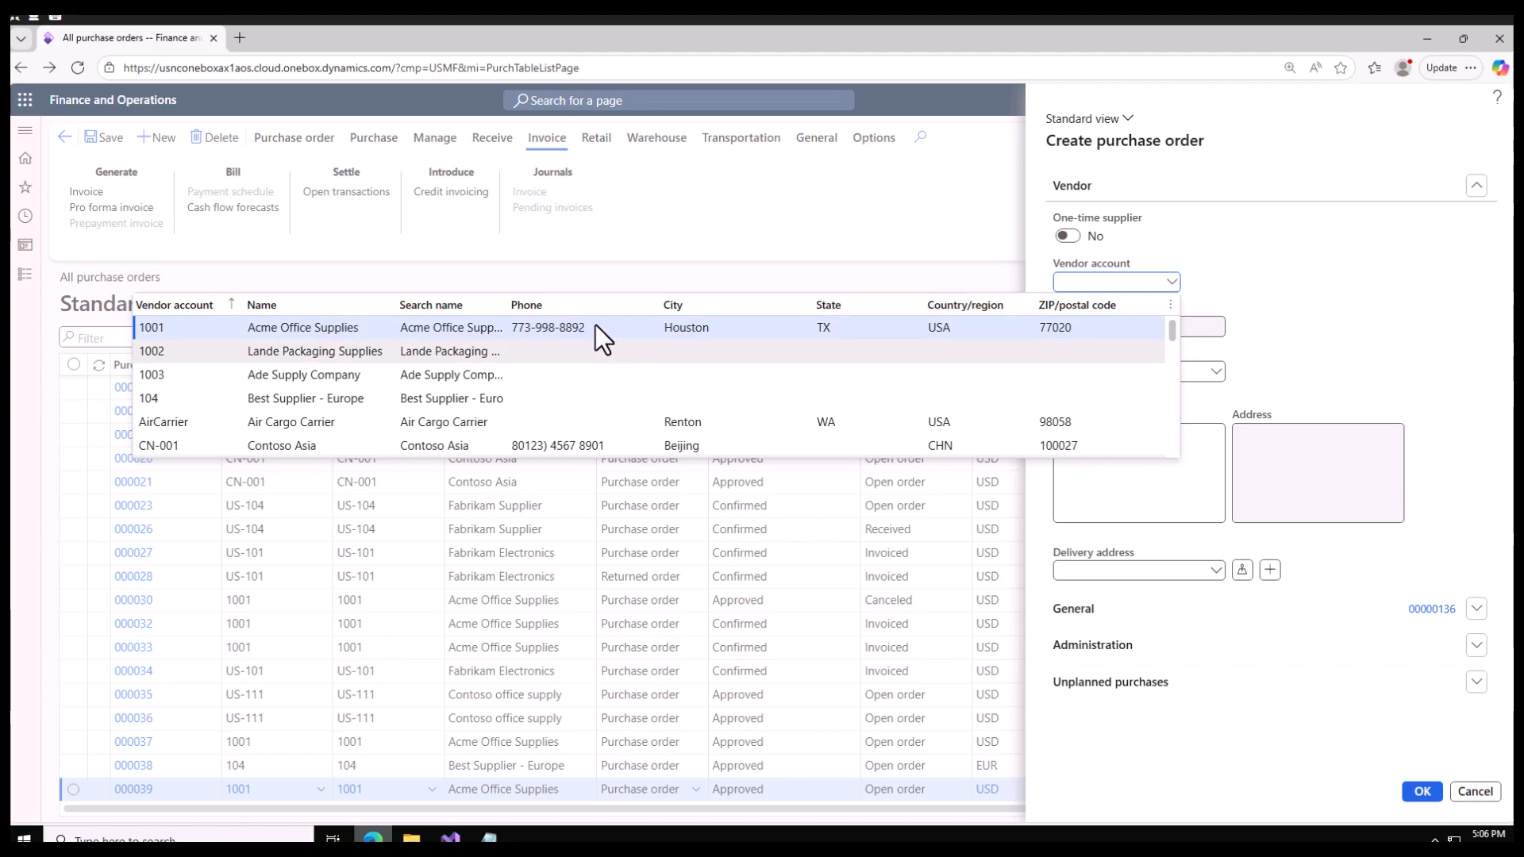
left_click(689, 332)
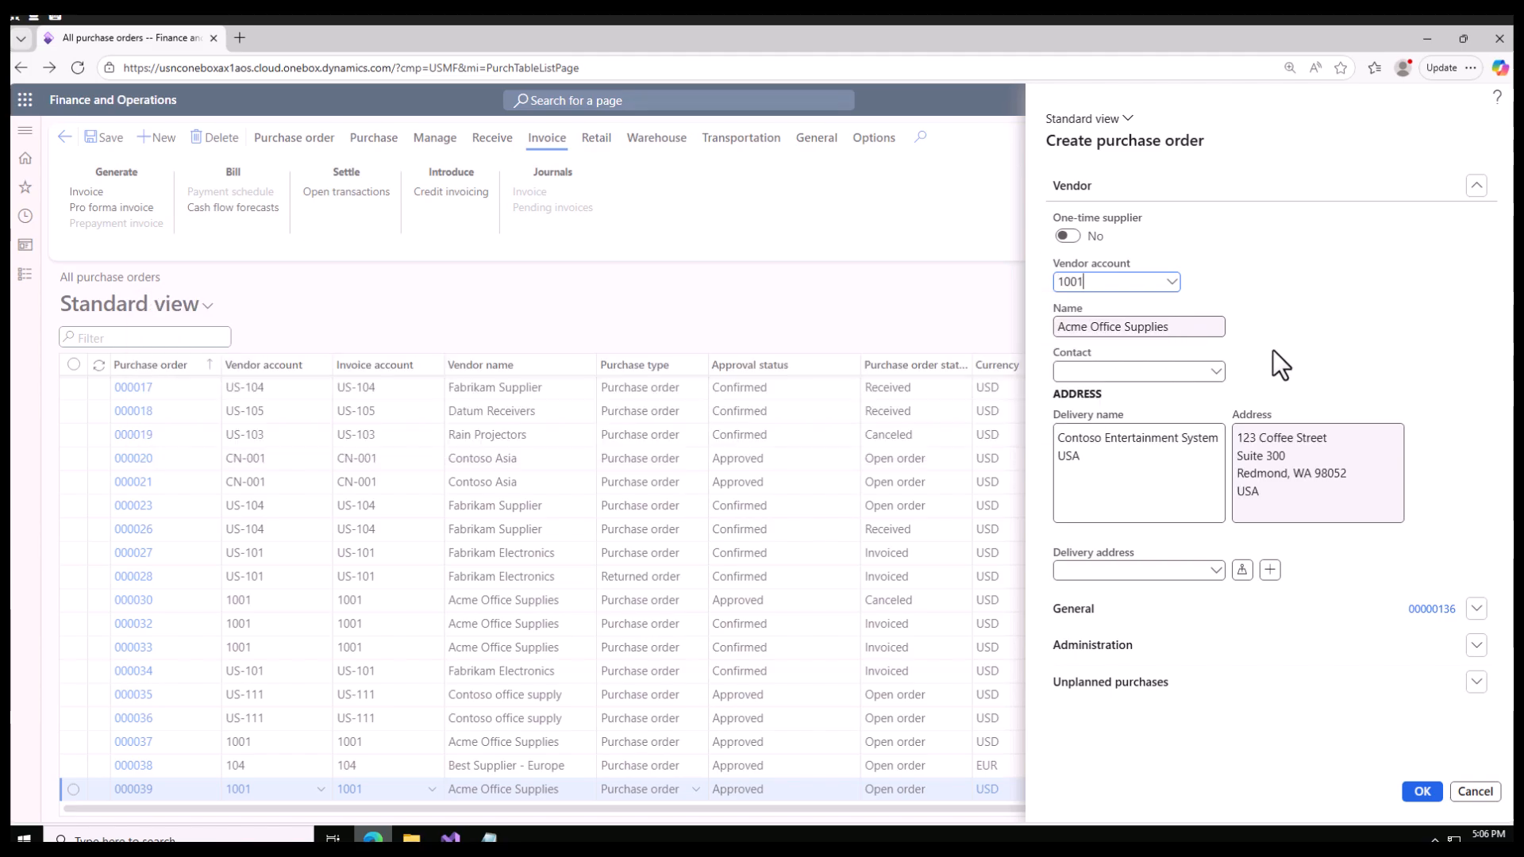
left_click(1424, 800)
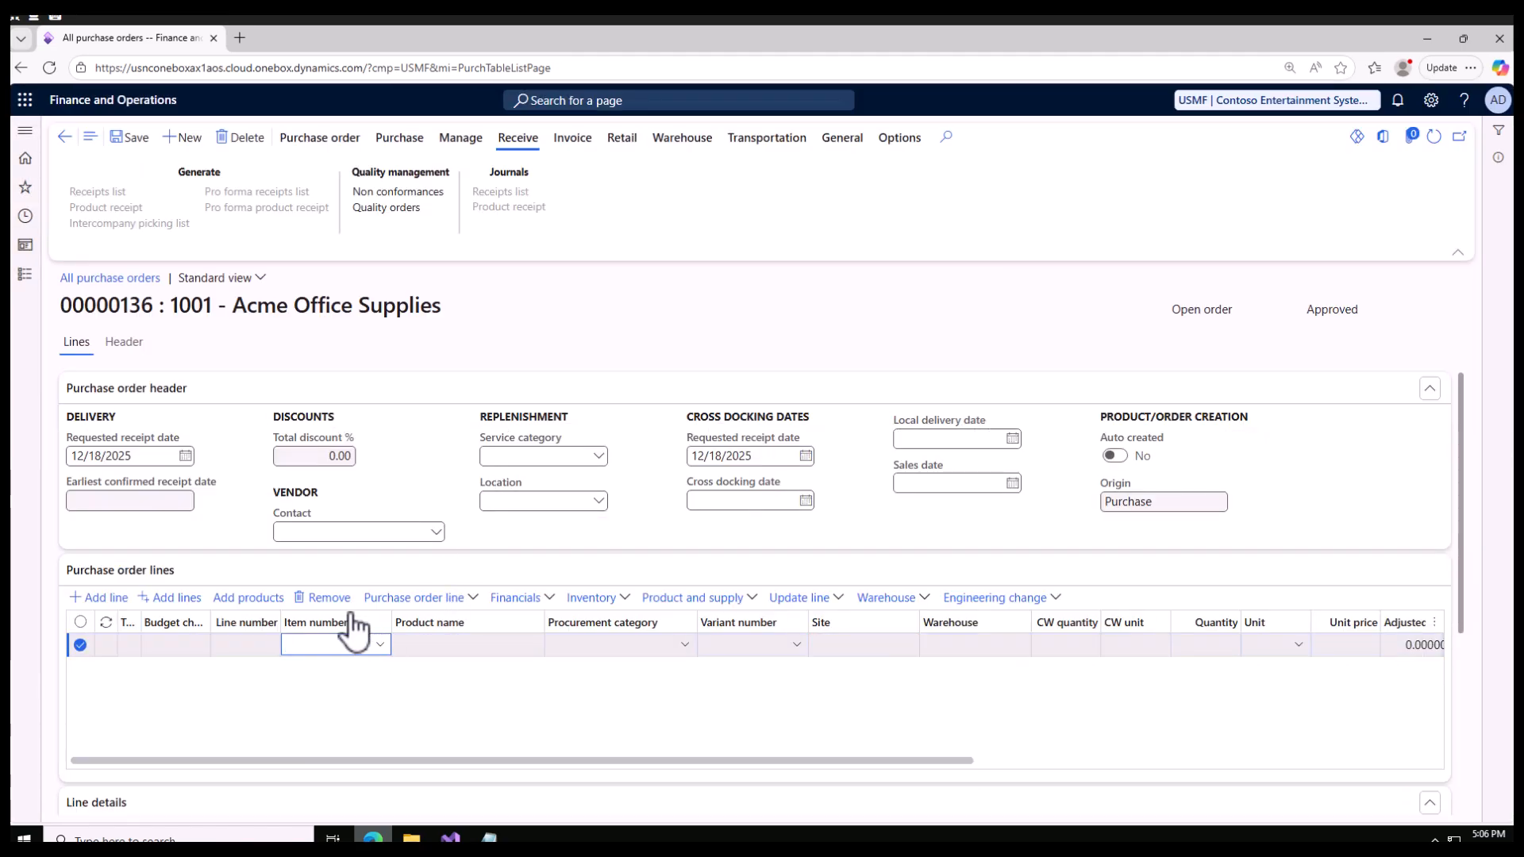
Step: Fill the first order line with item 1000 (Surface Pro 128 GB), site 1, warehouse 11 and quantity 10
left_click(379, 644)
left_click(483, 691)
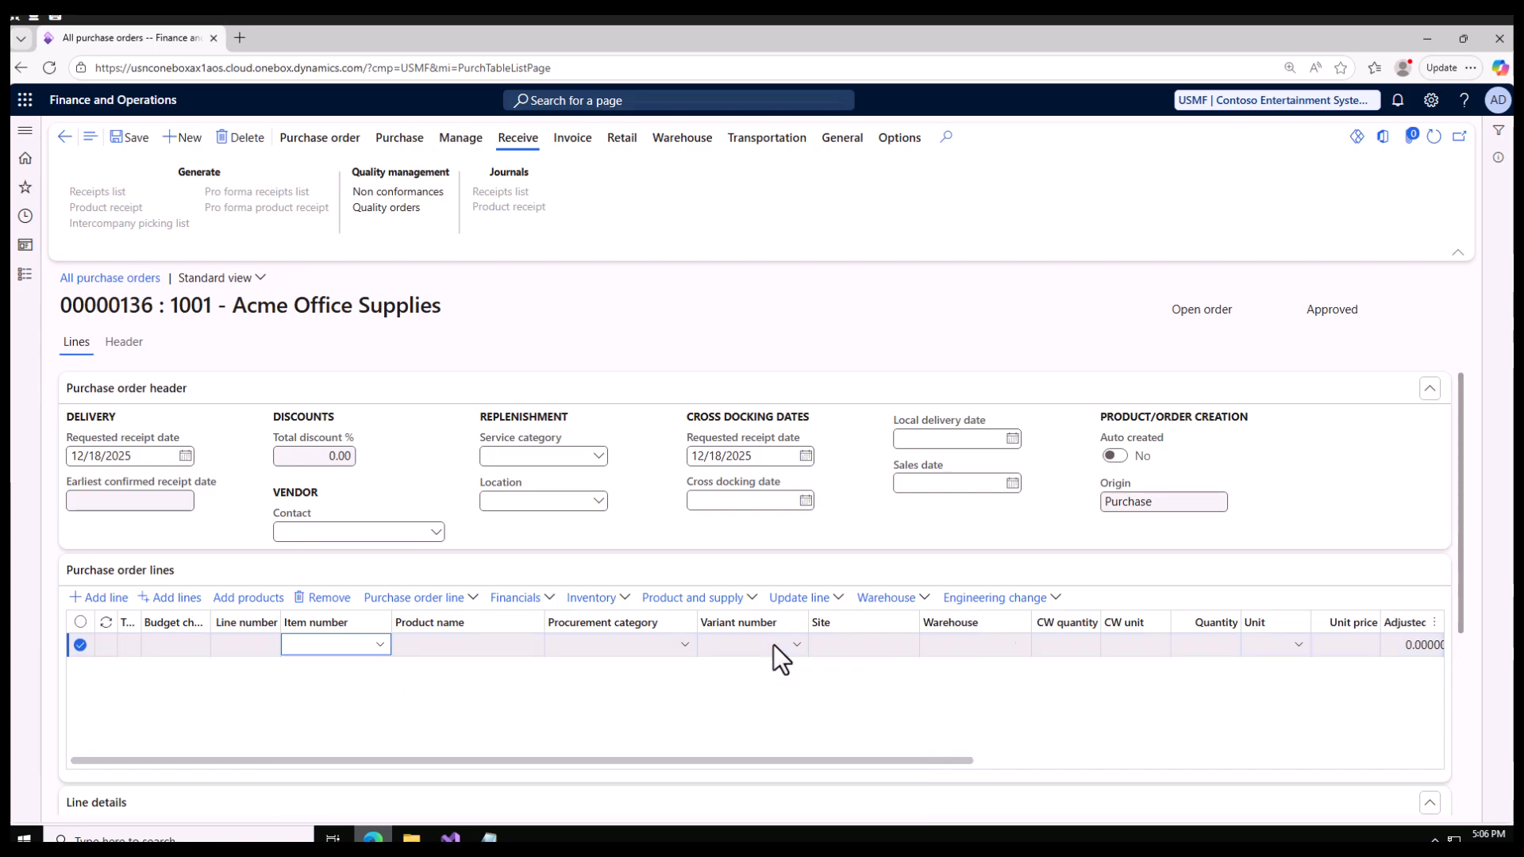
left_click(836, 643)
type("1")
left_click(951, 643)
type("11")
left_click(1223, 646)
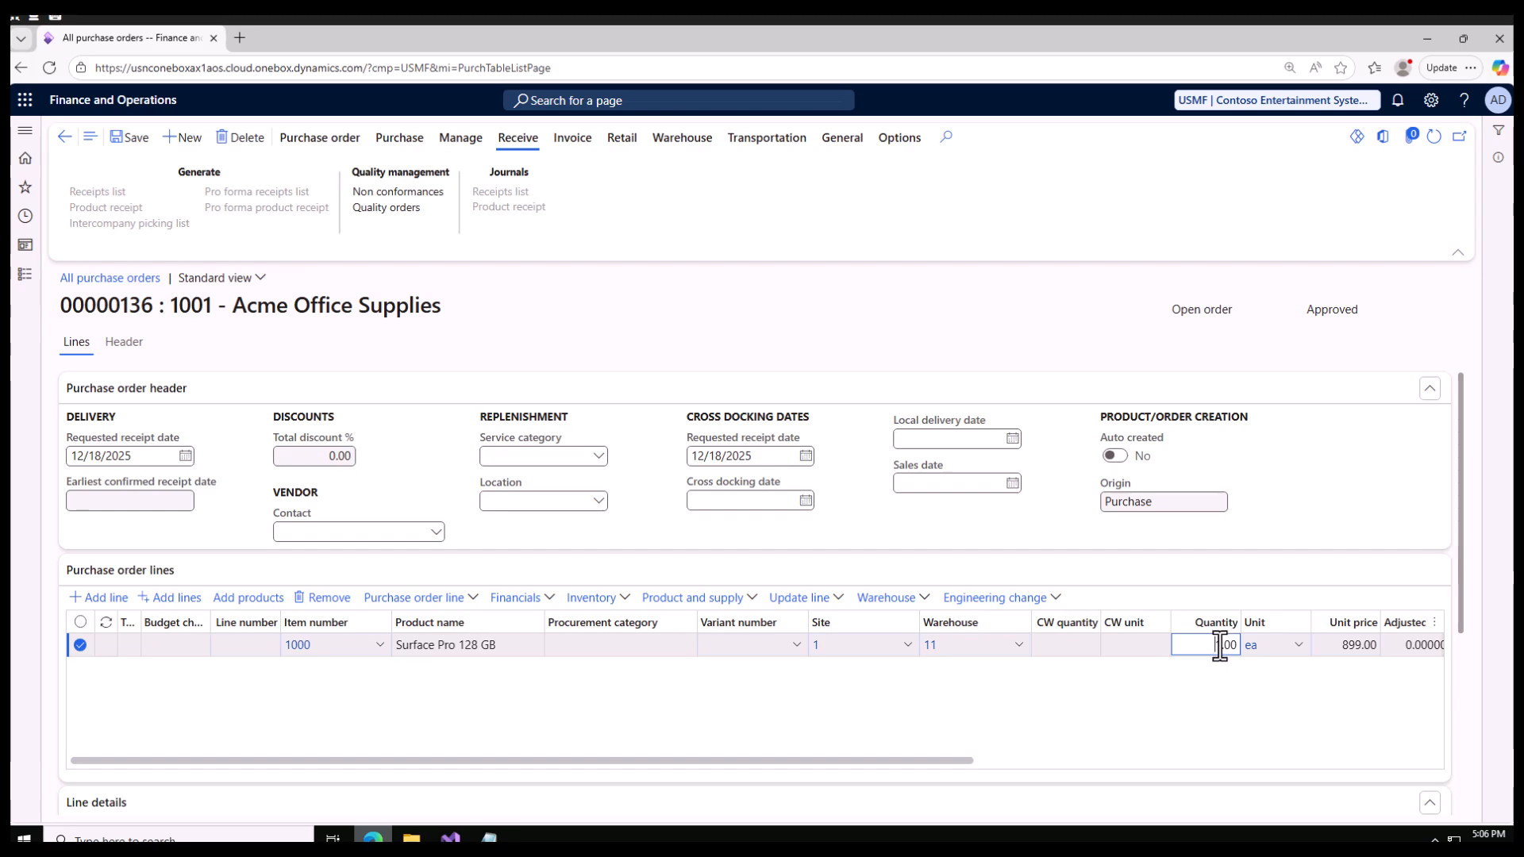
type("0")
Step: Save the Acme Office Supplies purchase order and confirm it
left_click(129, 139)
left_click(397, 139)
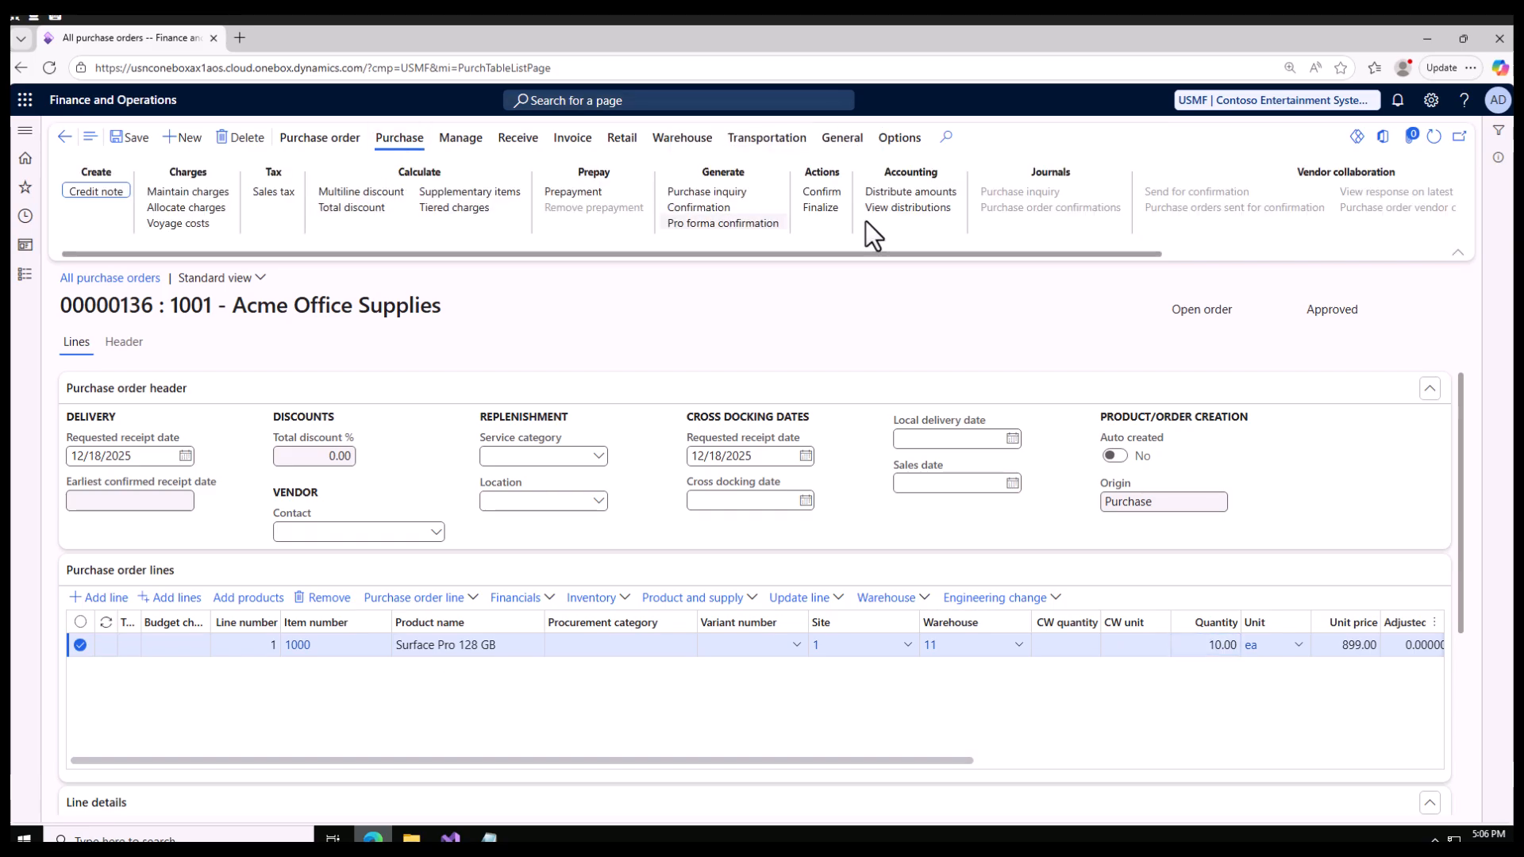
left_click(822, 193)
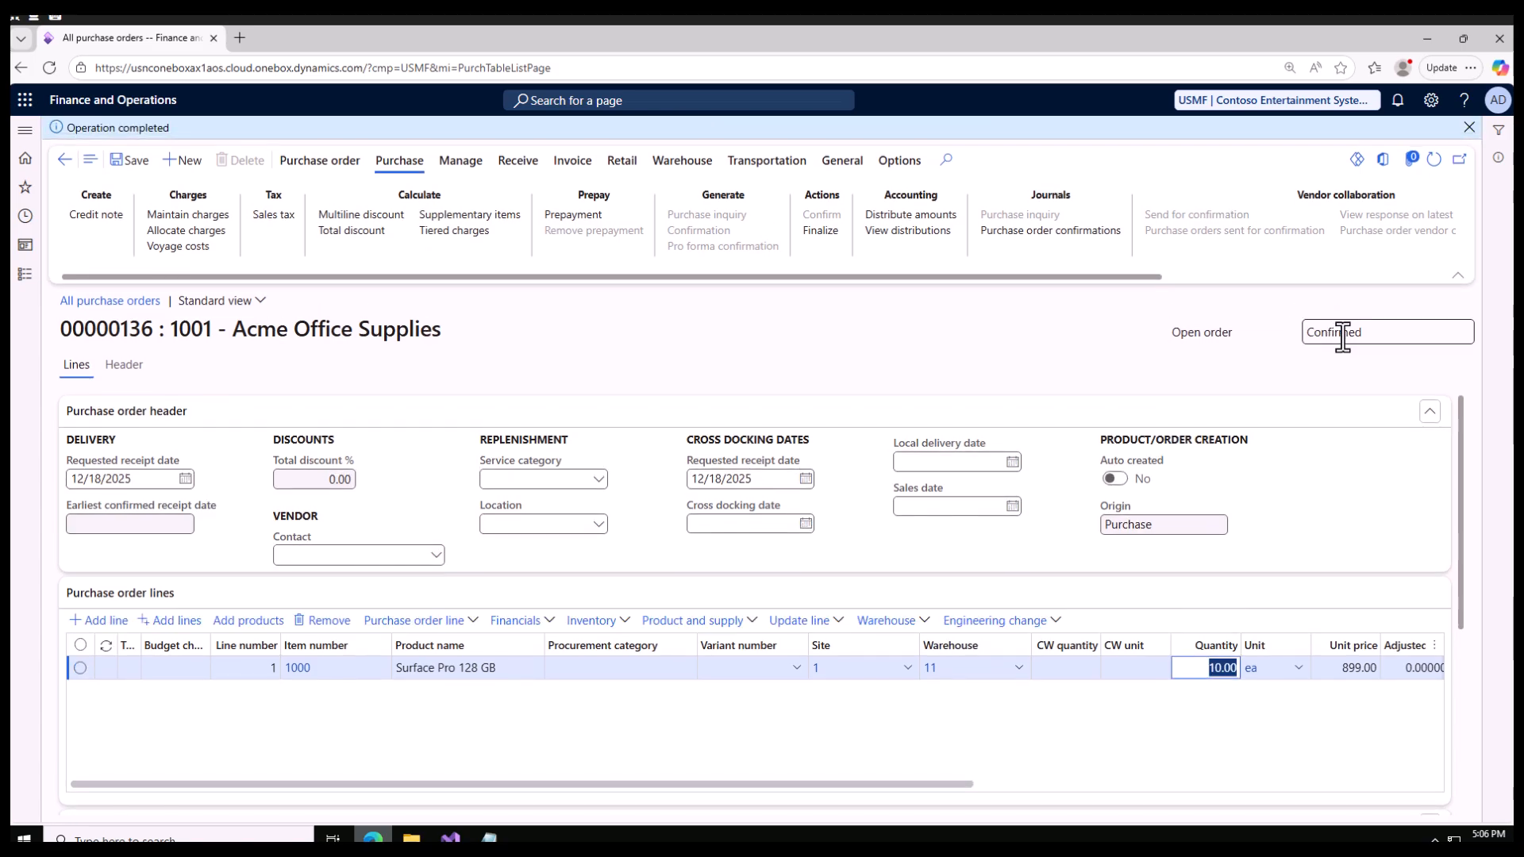
Step: Post the order's product receipt, using "PO" plus the order's last three digits as the product receipt number
left_click(520, 163)
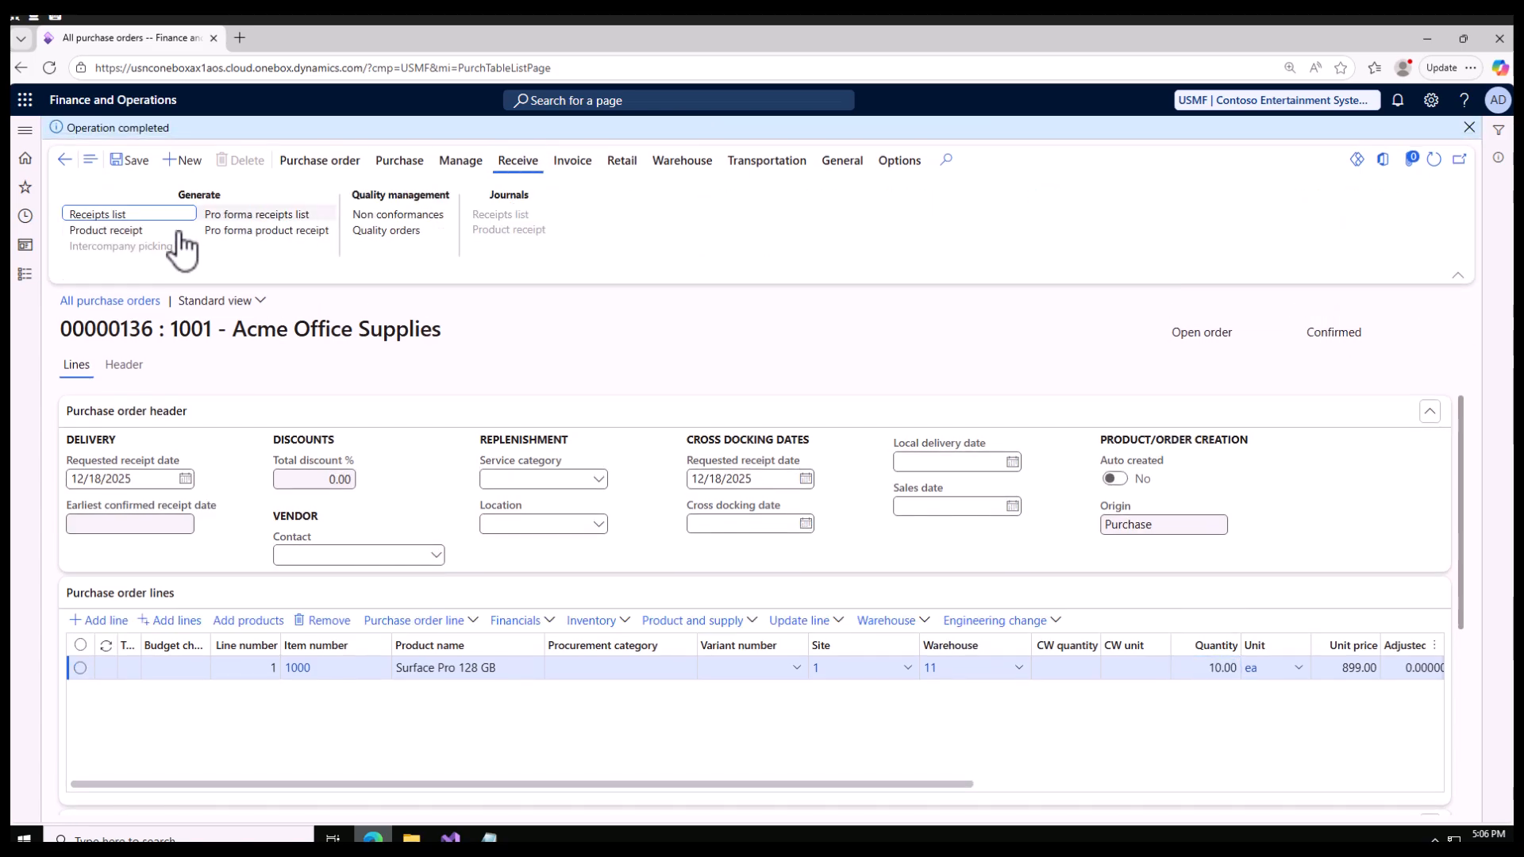
left_click(144, 232)
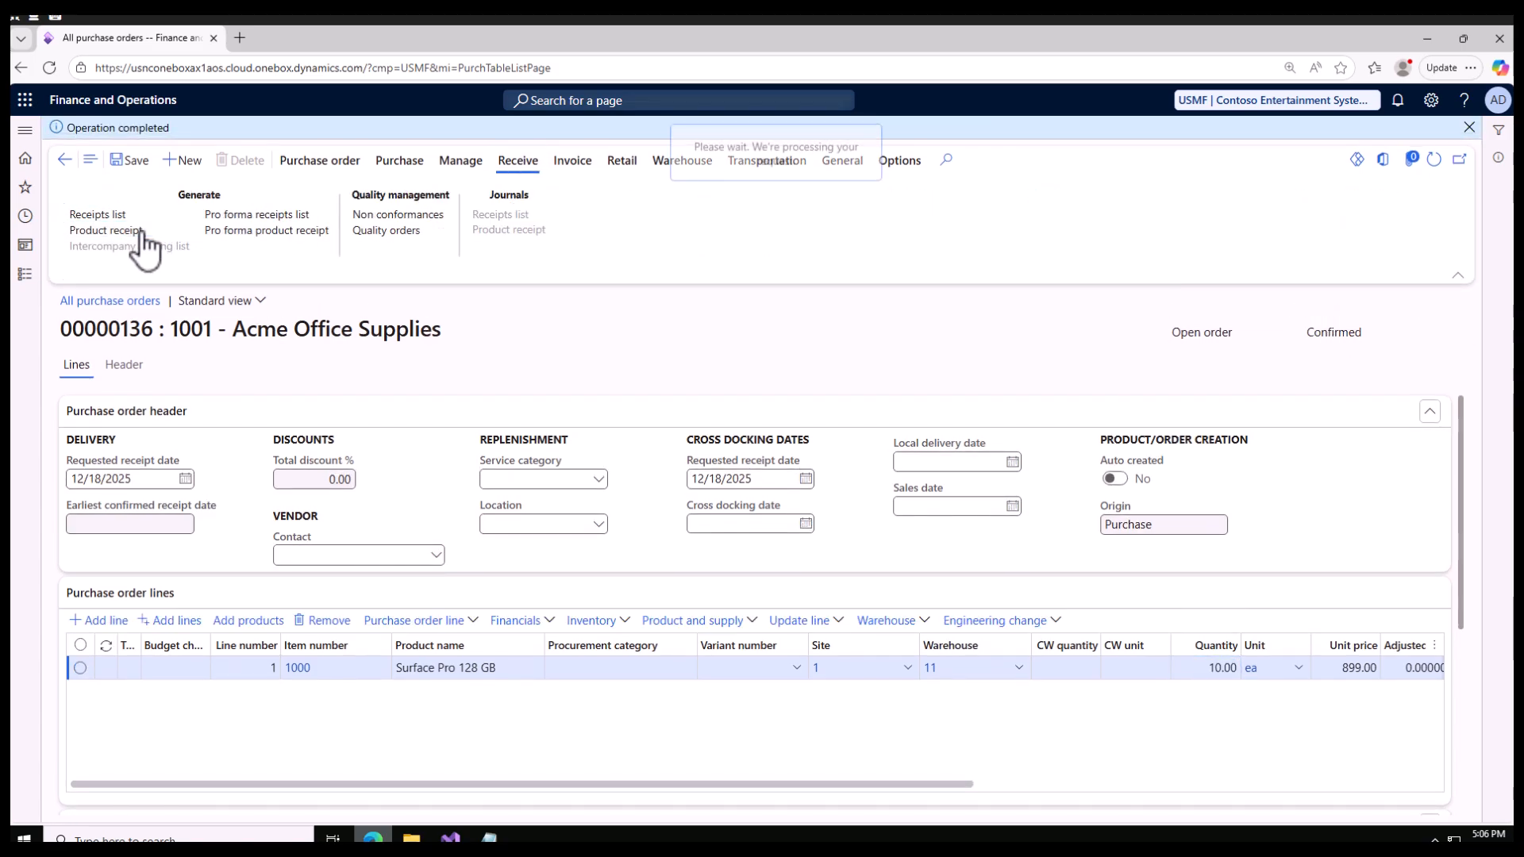
left_click(666, 464)
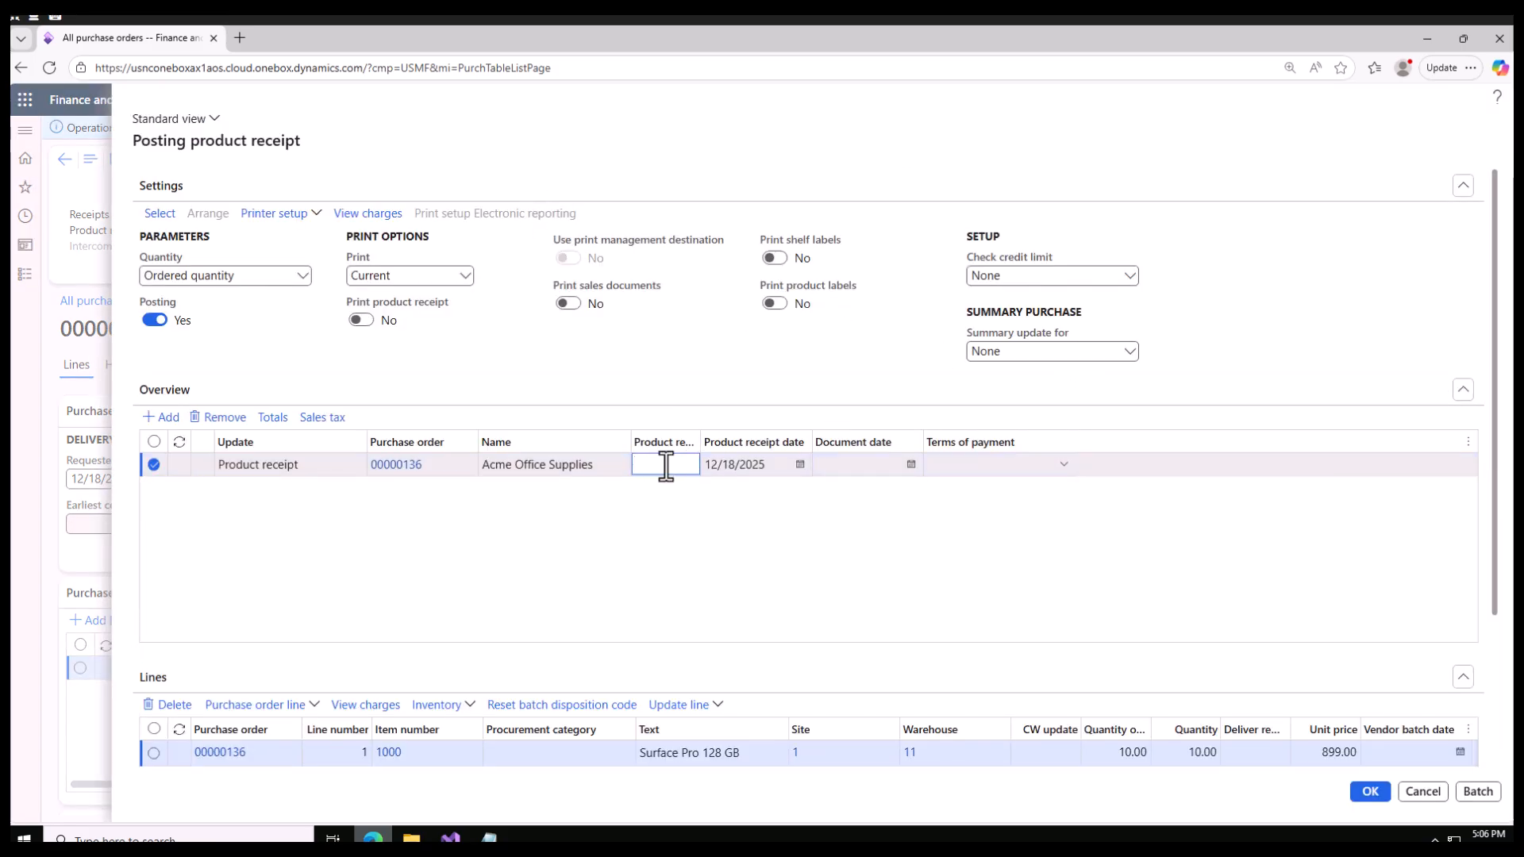
type("PO")
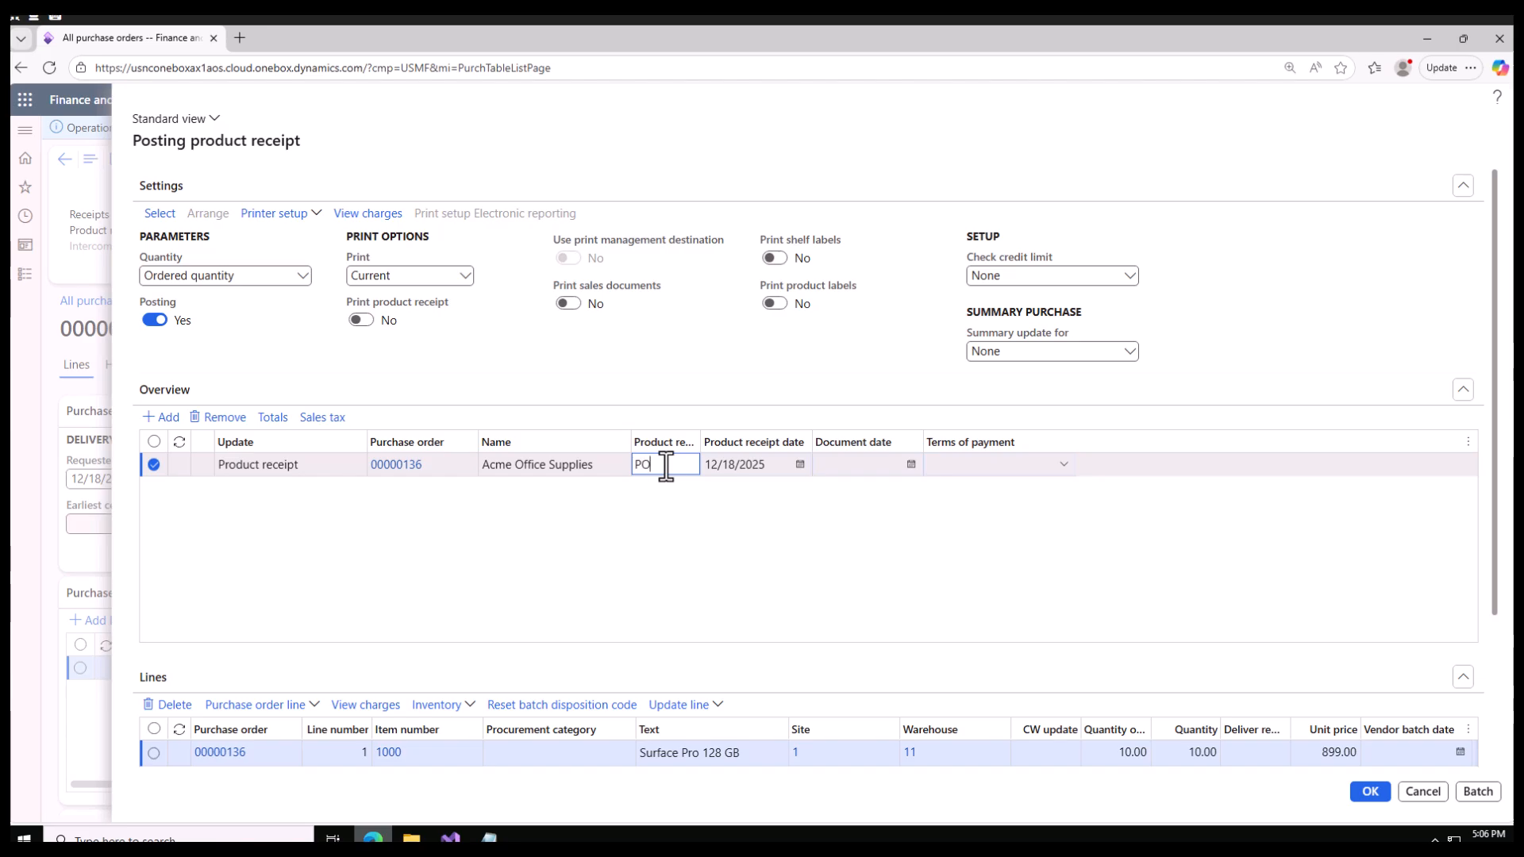
type("136")
left_click(1370, 792)
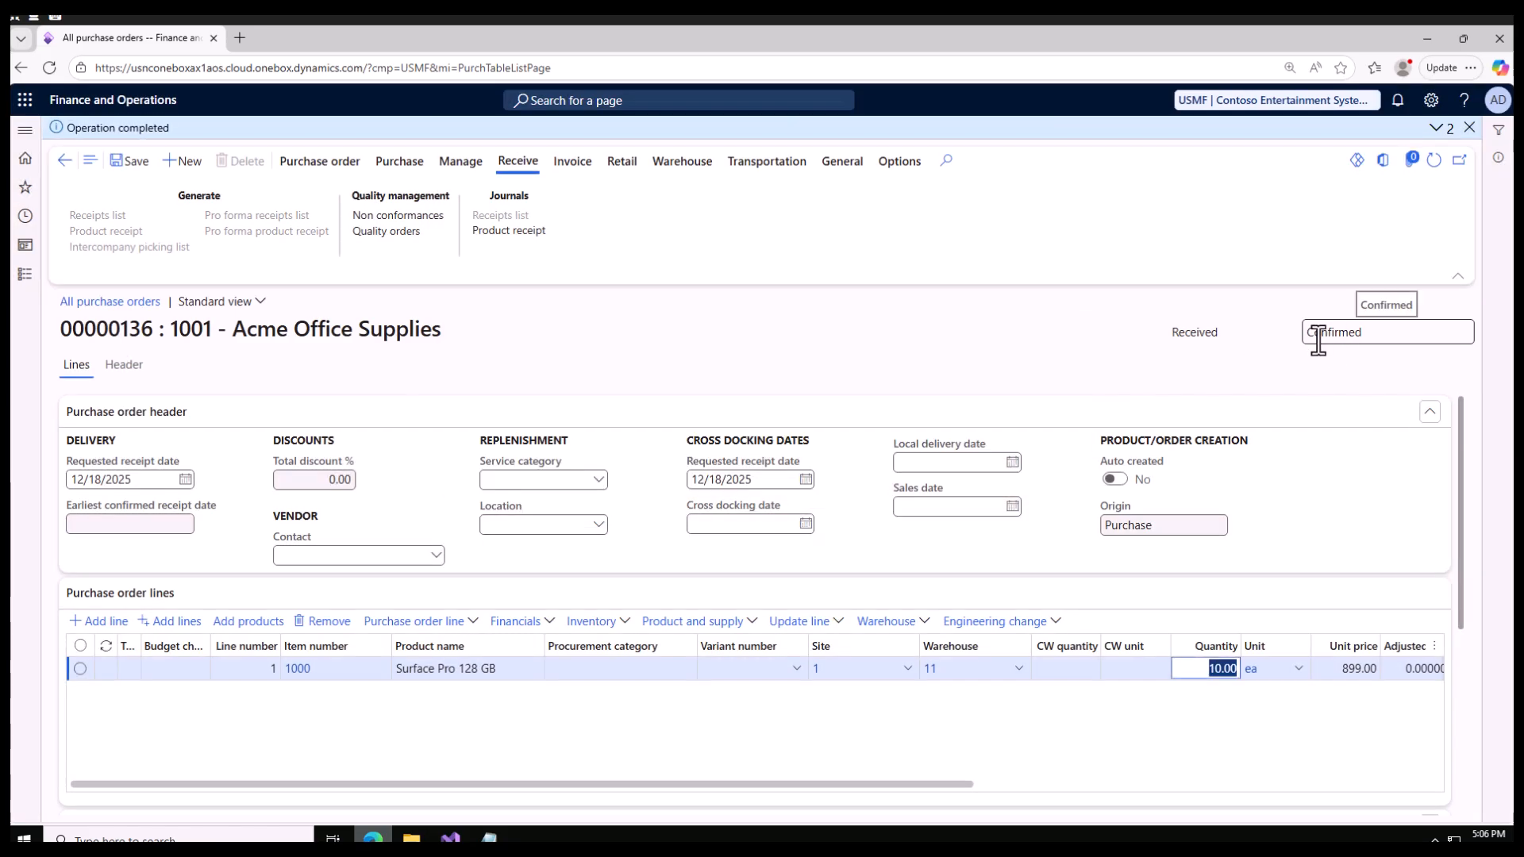
Step: Return to the purchase order list, refresh it, and find and select the new Acme Office Supplies order
left_click(65, 161)
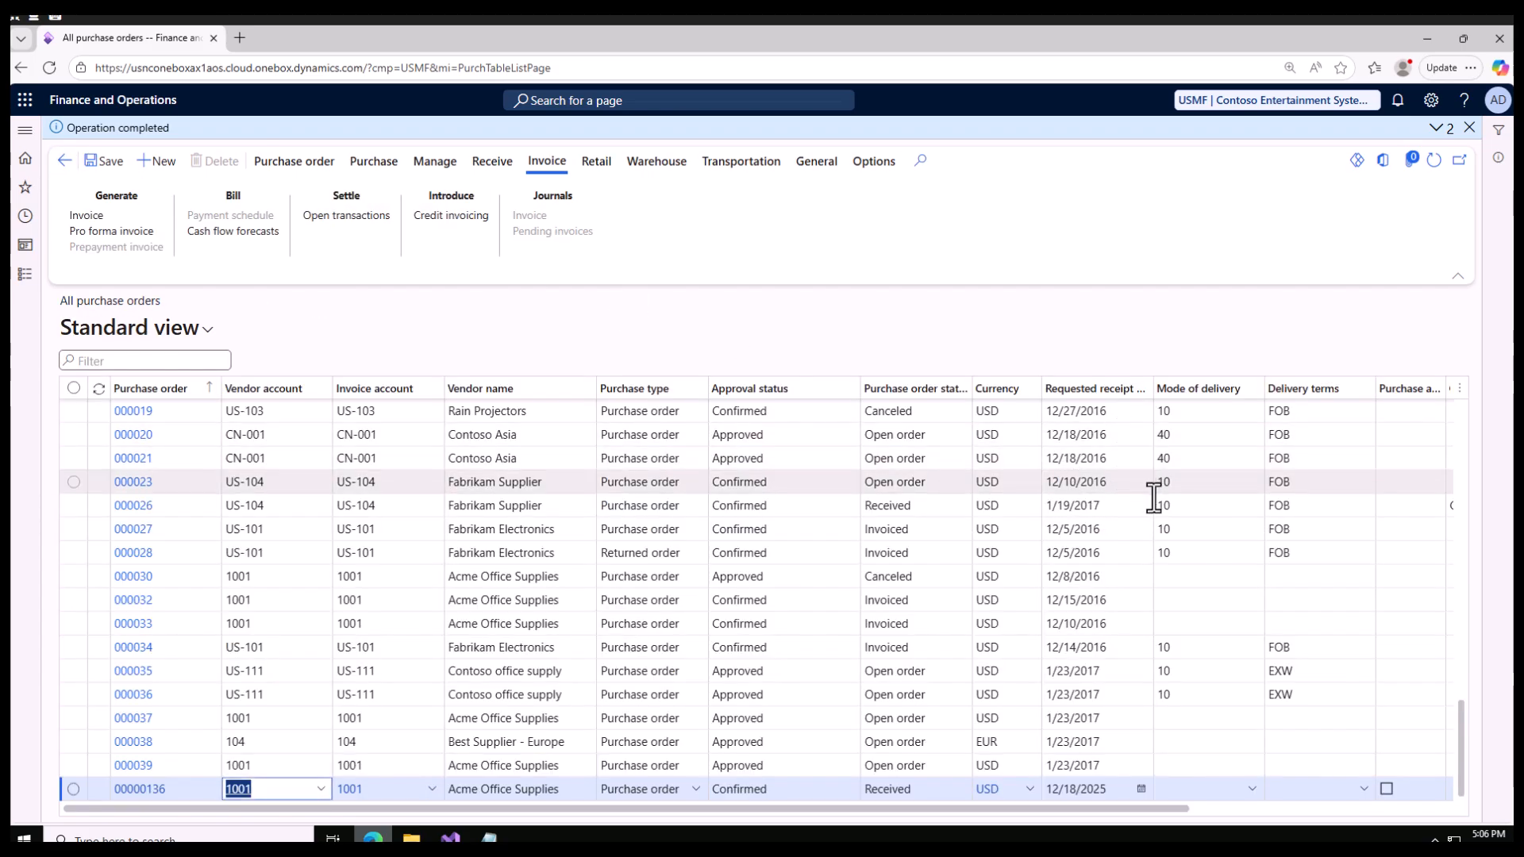
left_click(1435, 162)
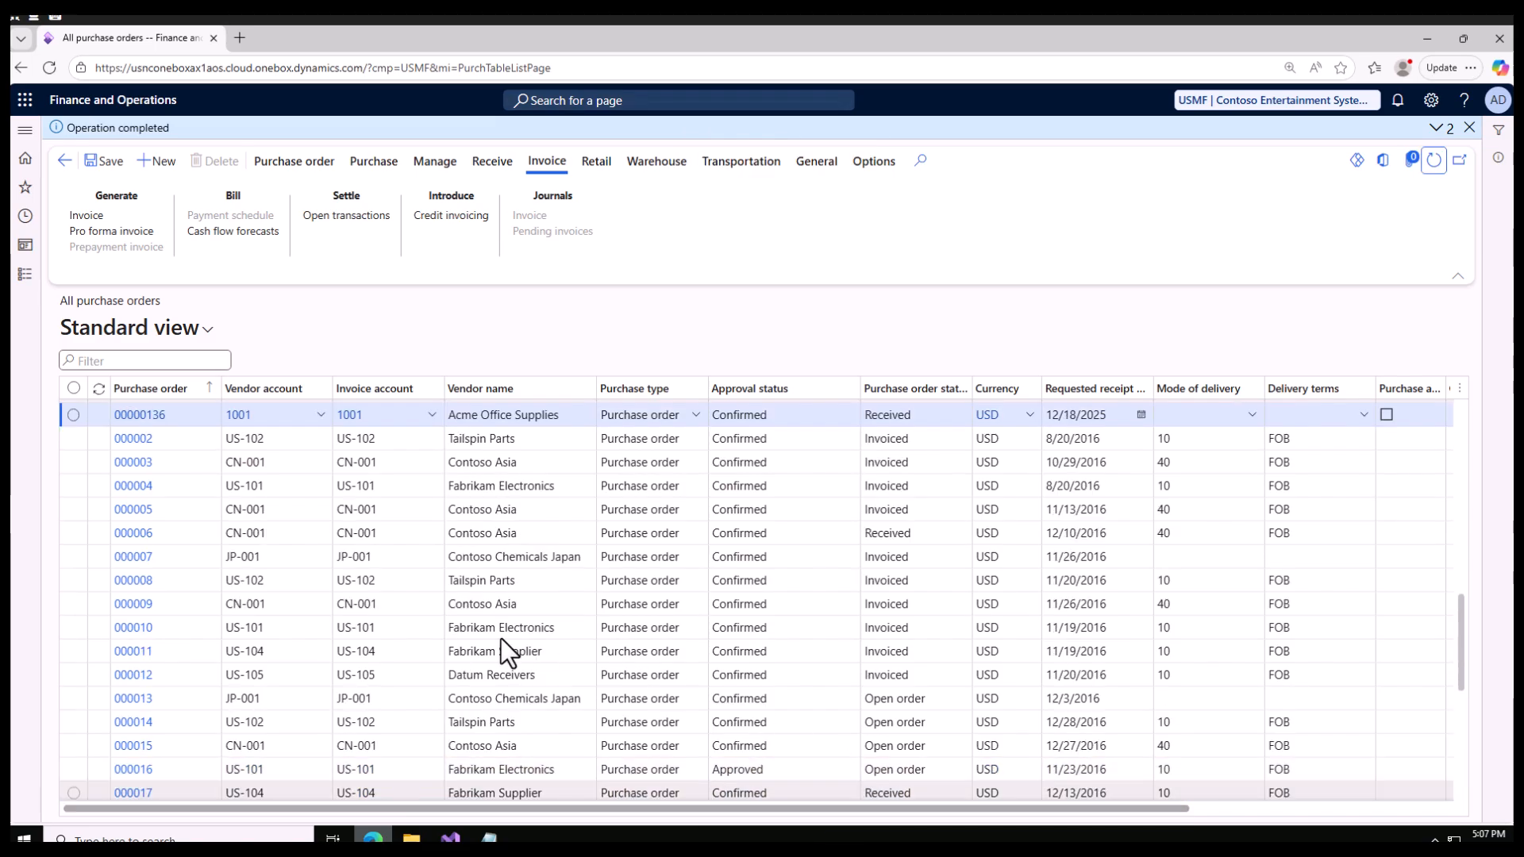
scroll(1093, 721, "down", 5)
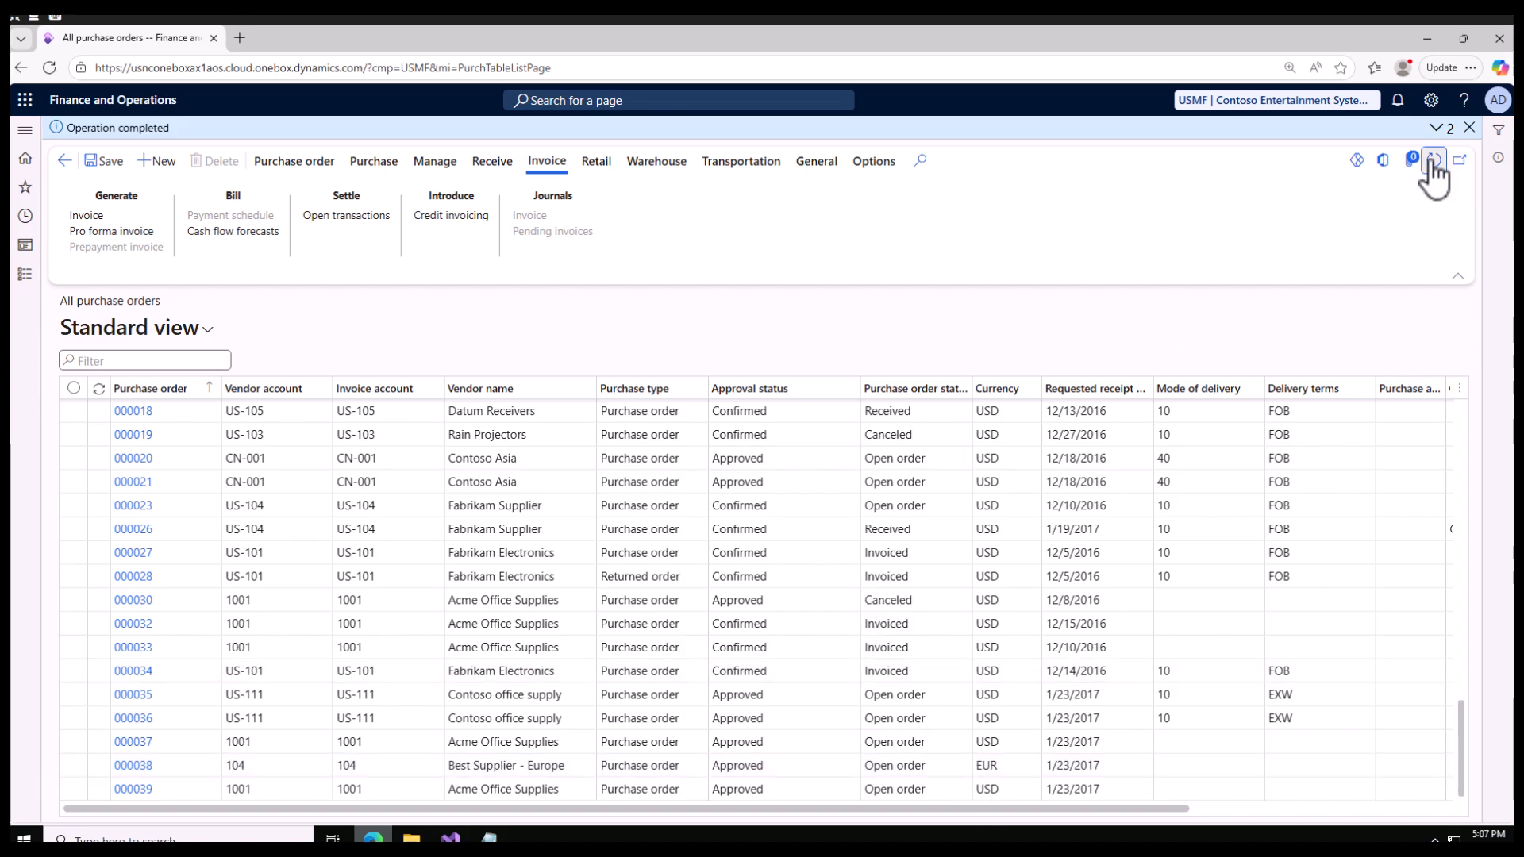
left_click(1469, 128)
scroll(731, 640, "down", 3)
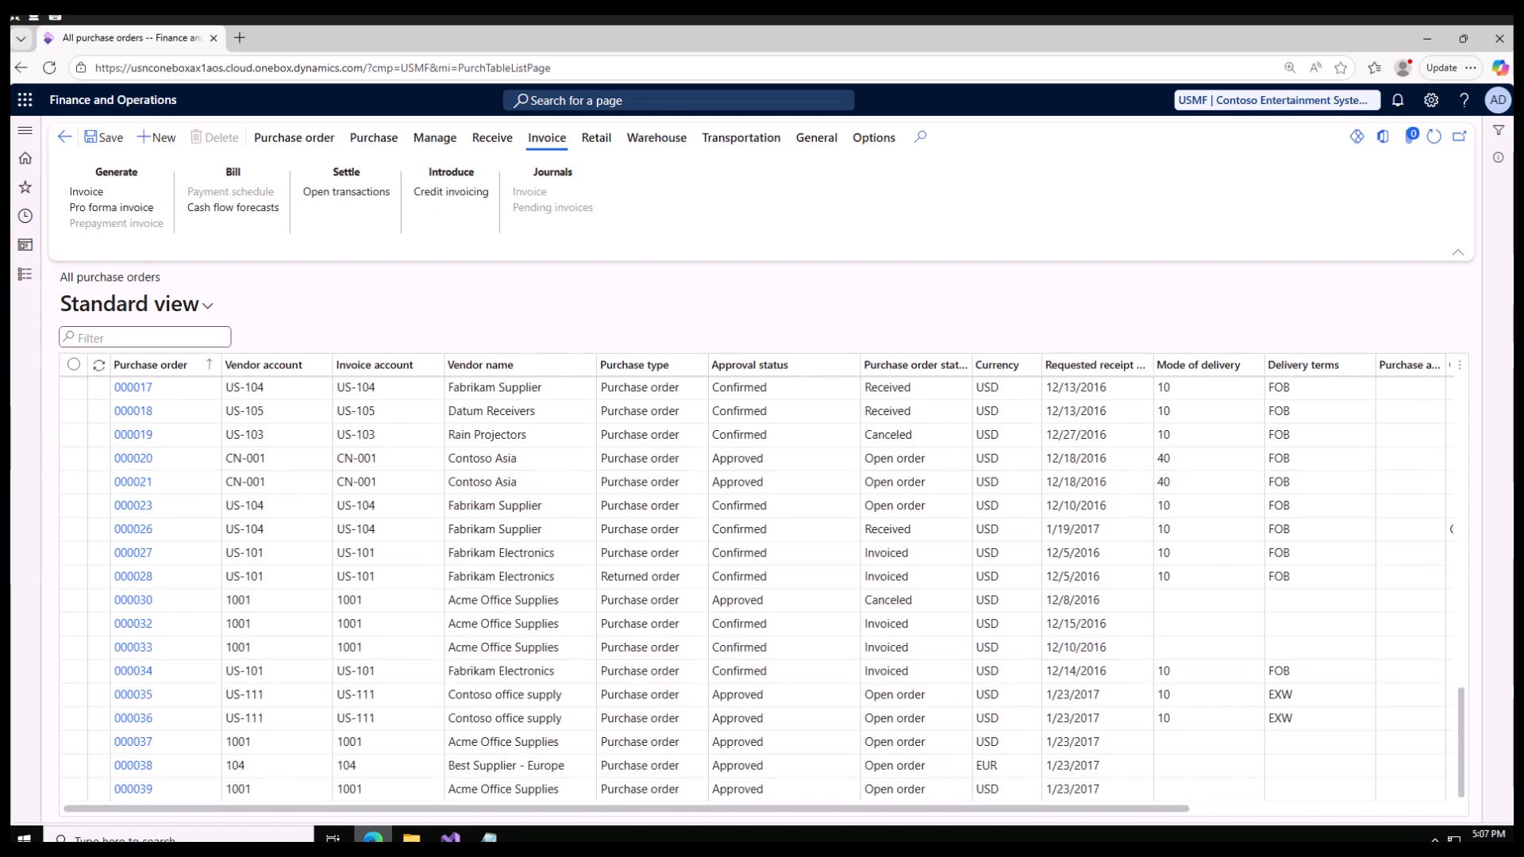
left_click(269, 789)
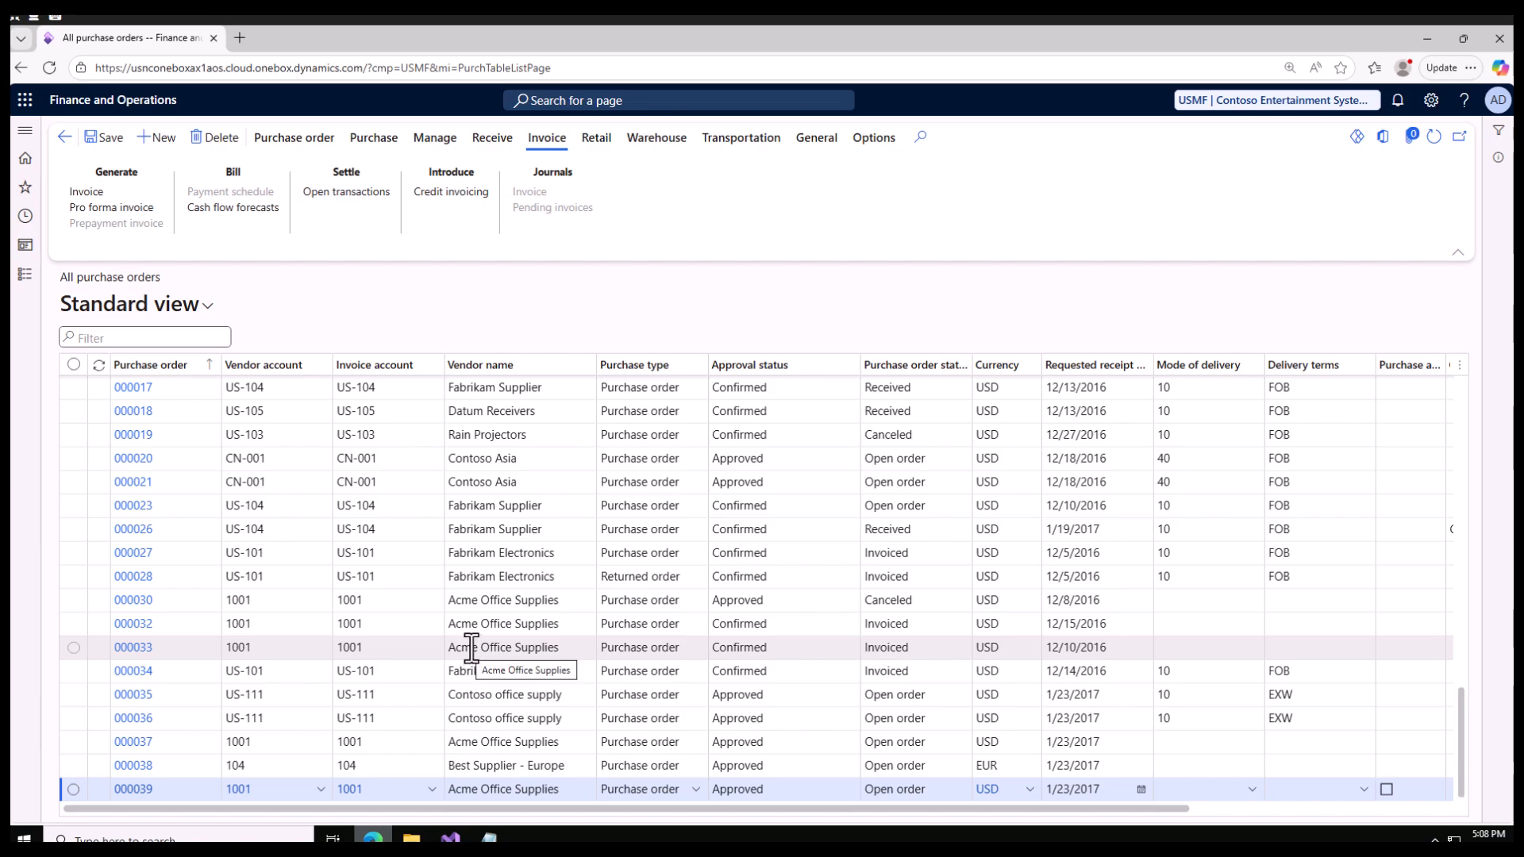
scroll(472, 649, "up", 10)
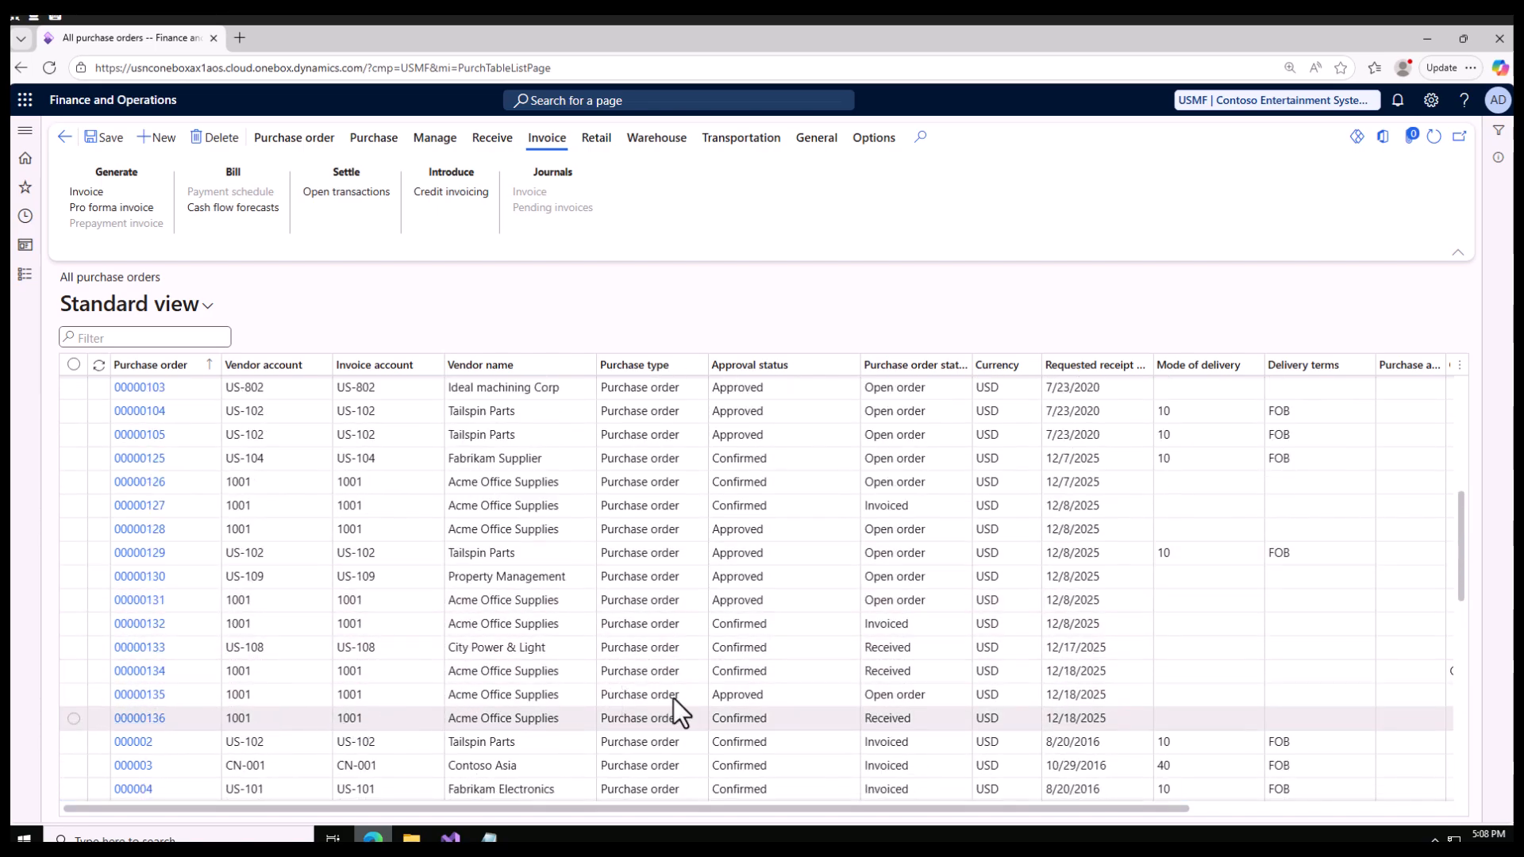
left_click(795, 724)
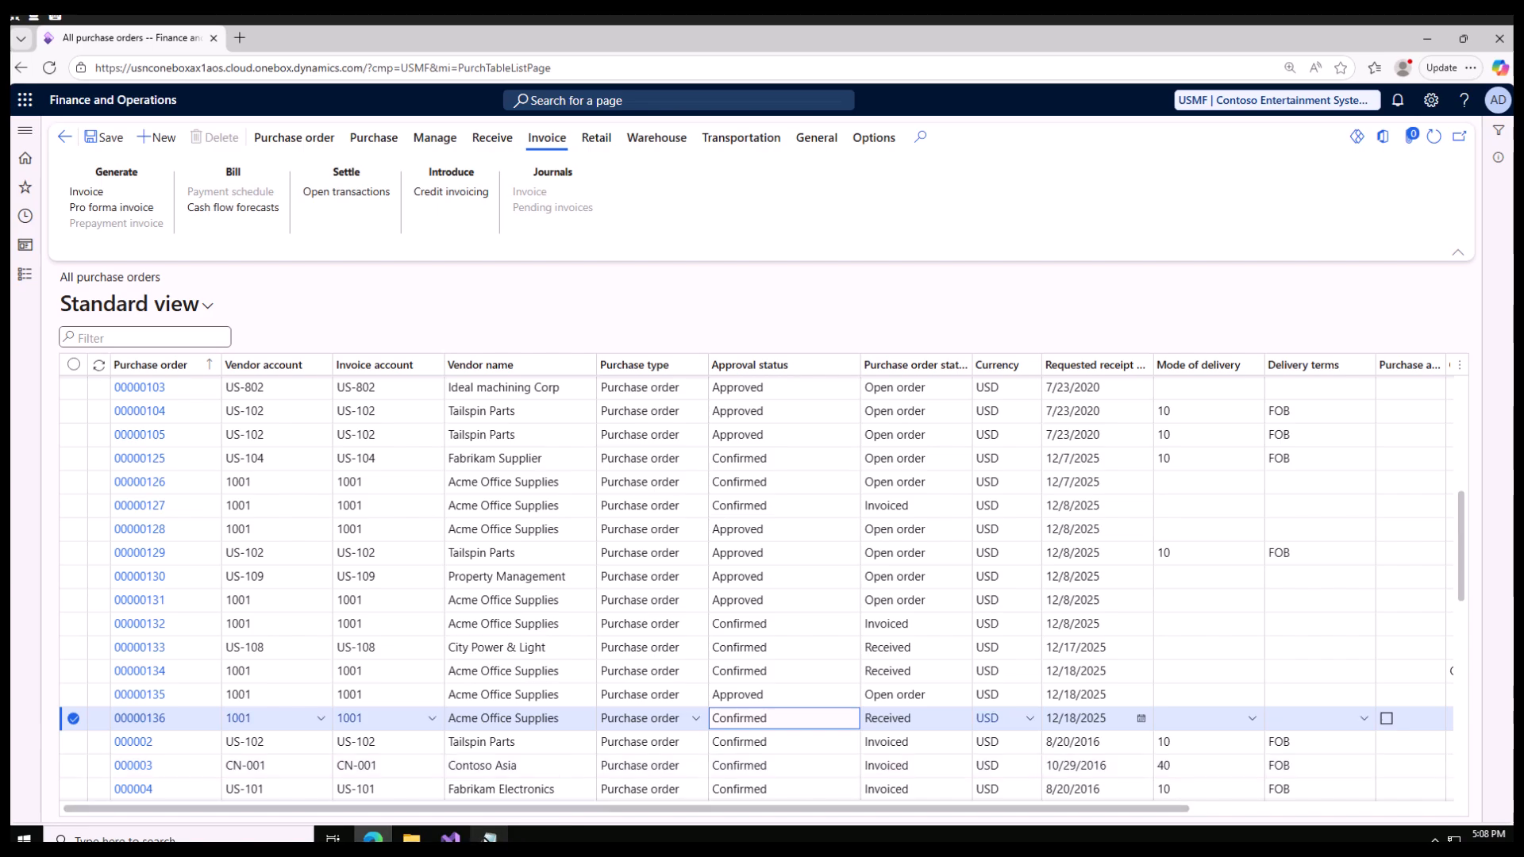
Step: Switch to Notepad and note the received order below the heading as "PO" plus its last three digits
left_click(490, 837)
left_click(633, 97)
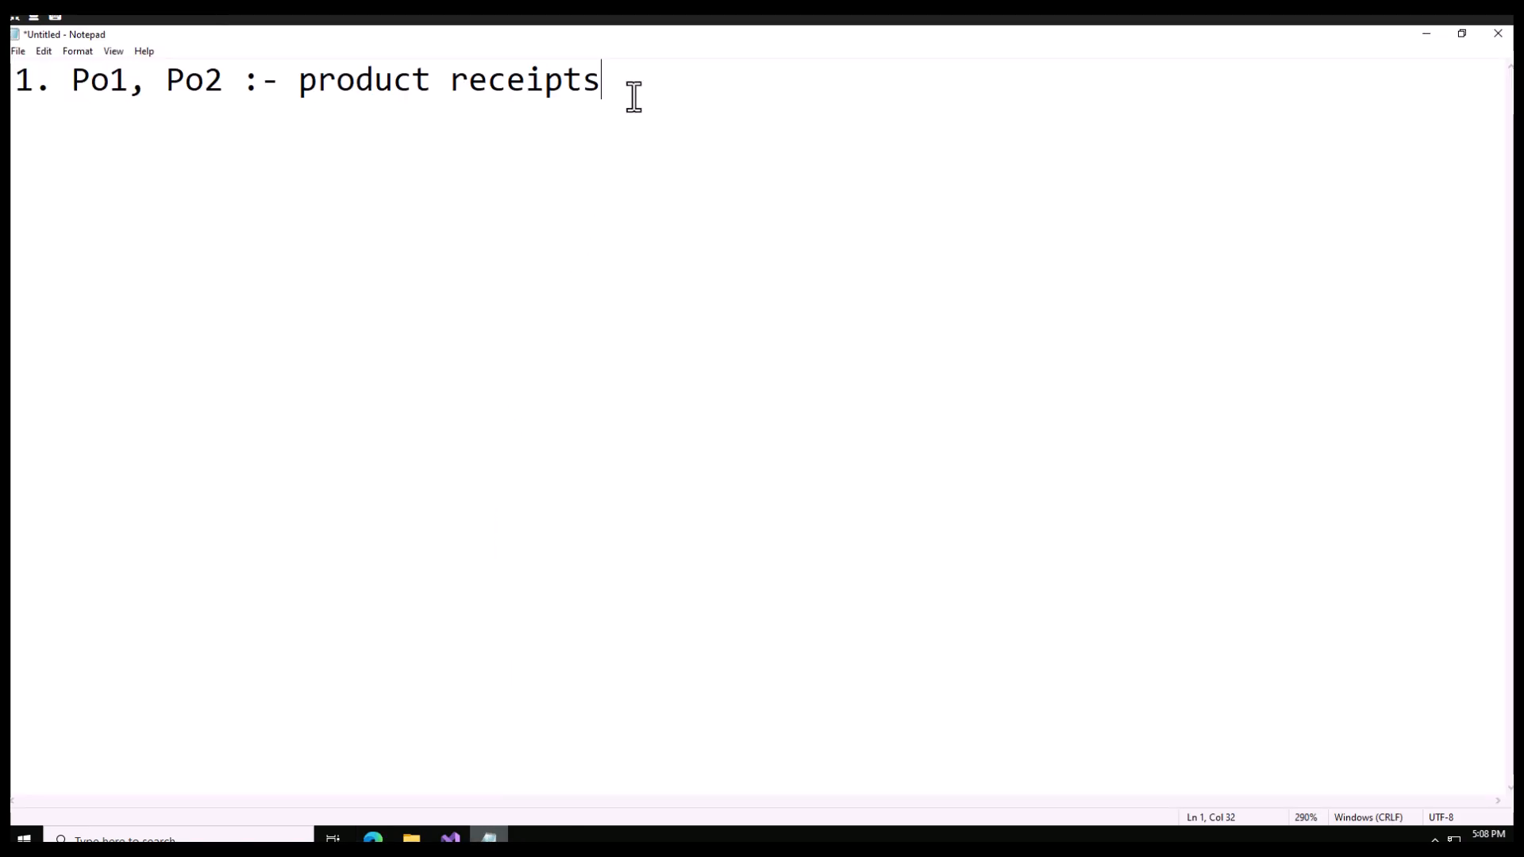
type("PO136")
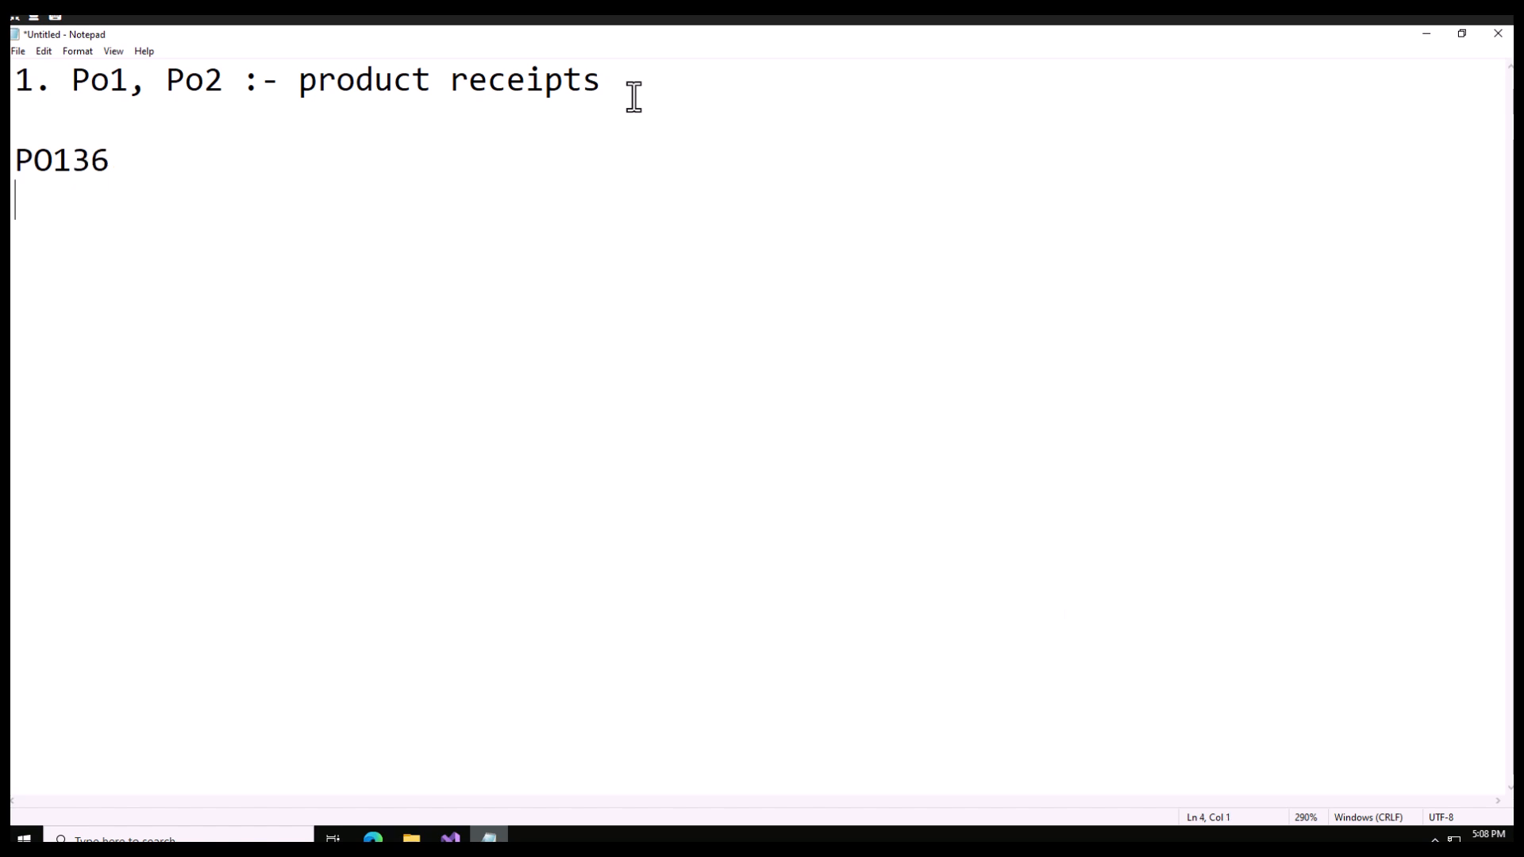
Step: Switch back to the browser and open the details of the newly received Acme Office Supplies order
left_click(373, 839)
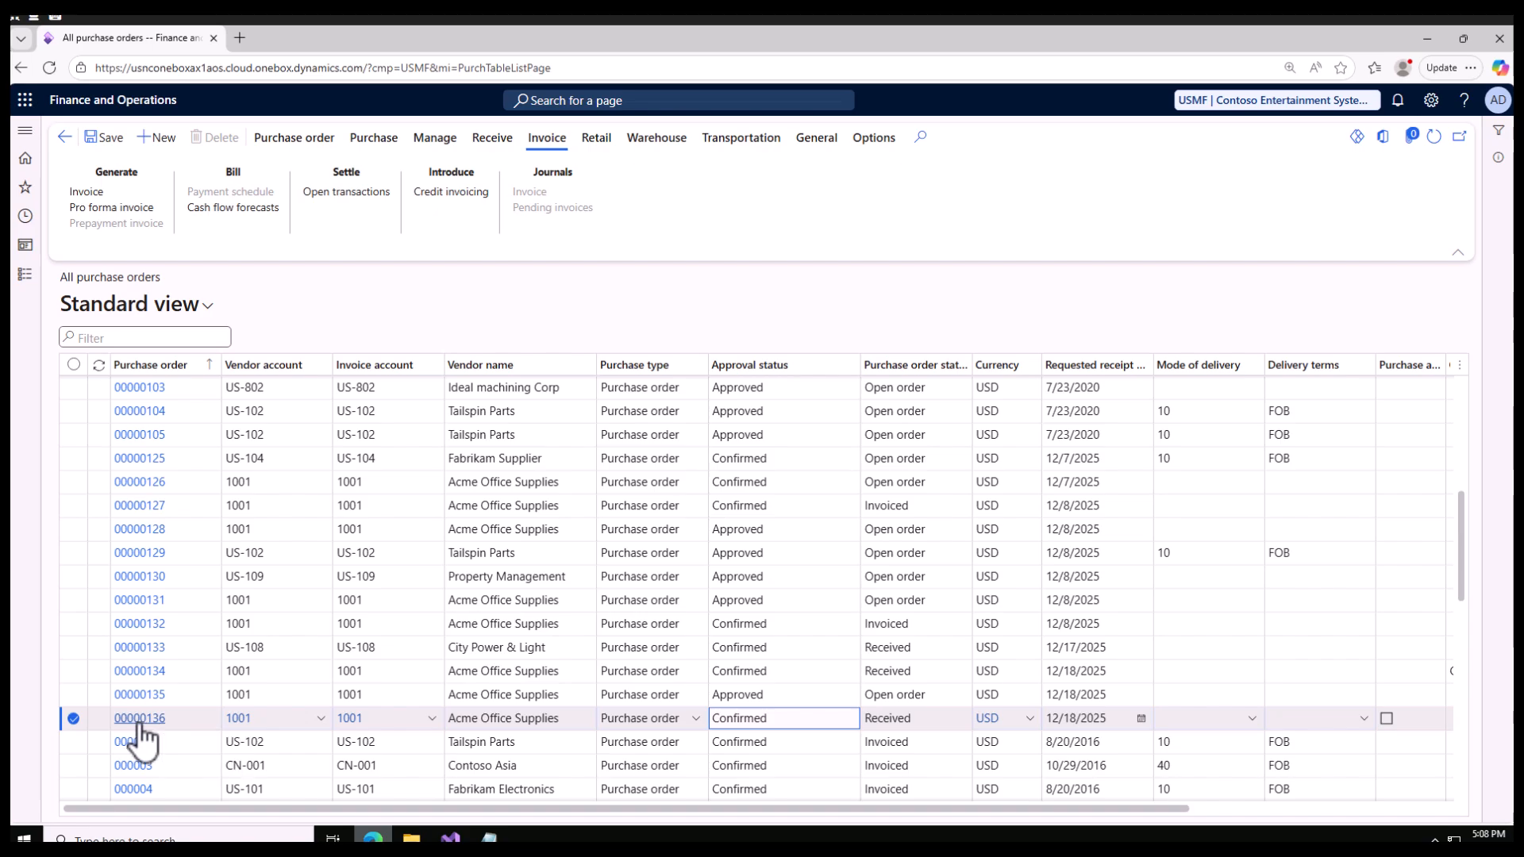
left_click(143, 718)
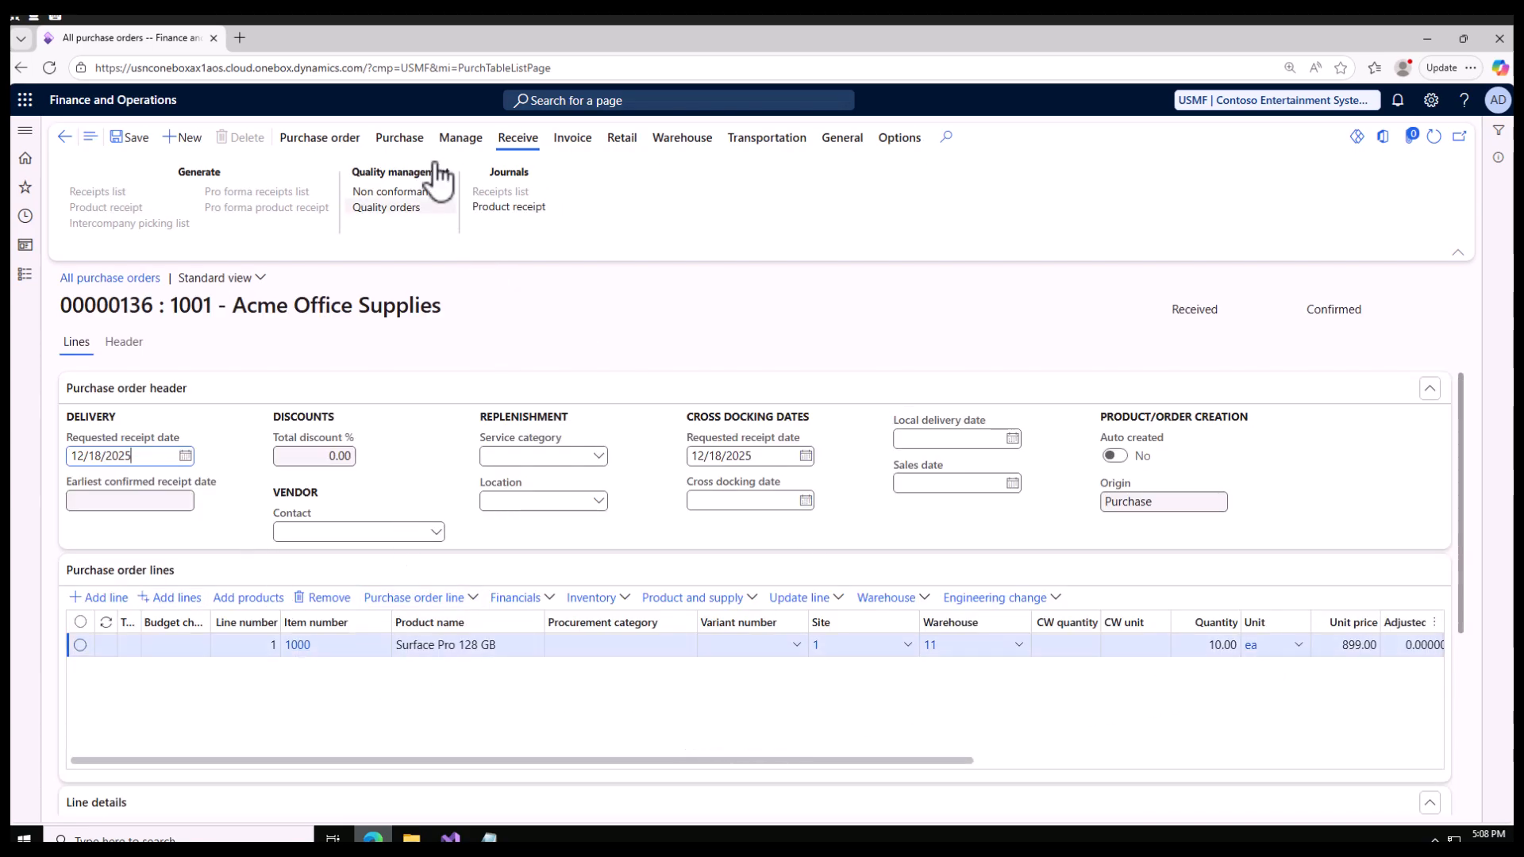
Step: Copy the 8,990.00 amount from the order's product receipt journal lines and paste it beside its receipt number in Notepad
left_click(512, 206)
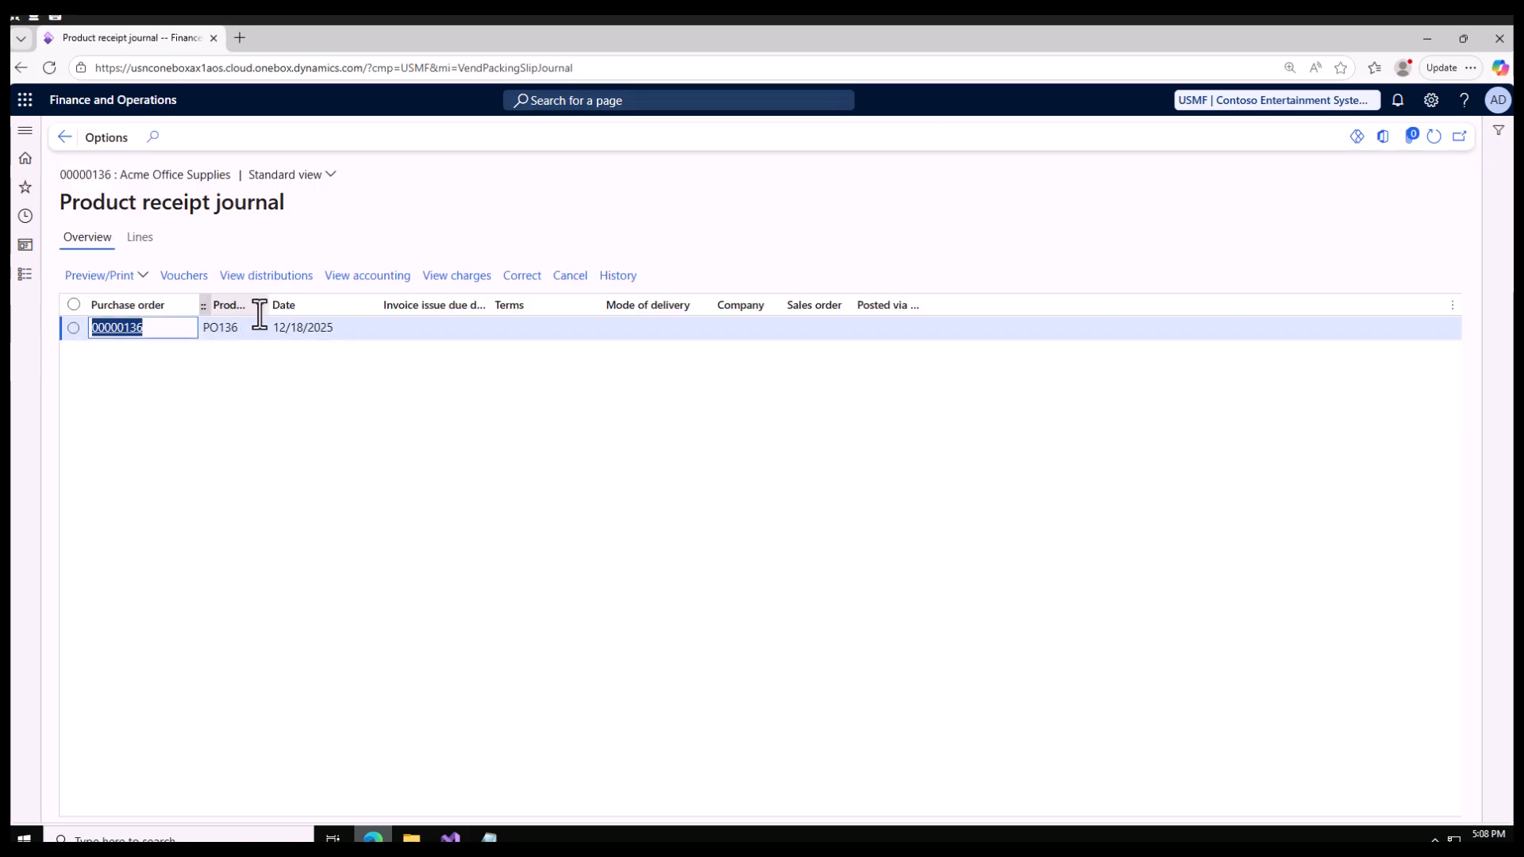
left_click(148, 239)
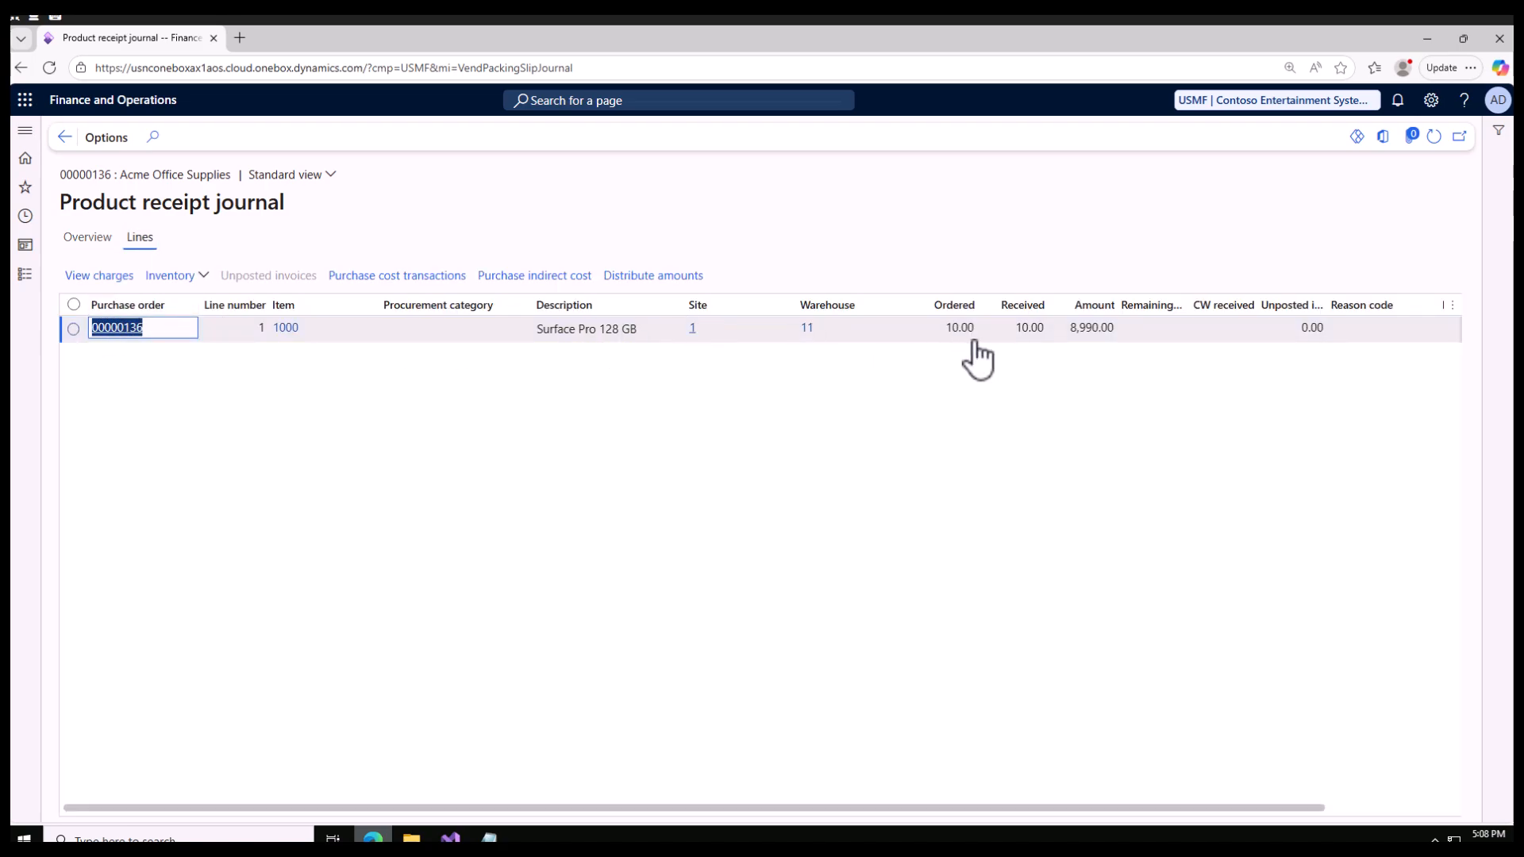
left_click(1096, 327)
key("ctrl+c")
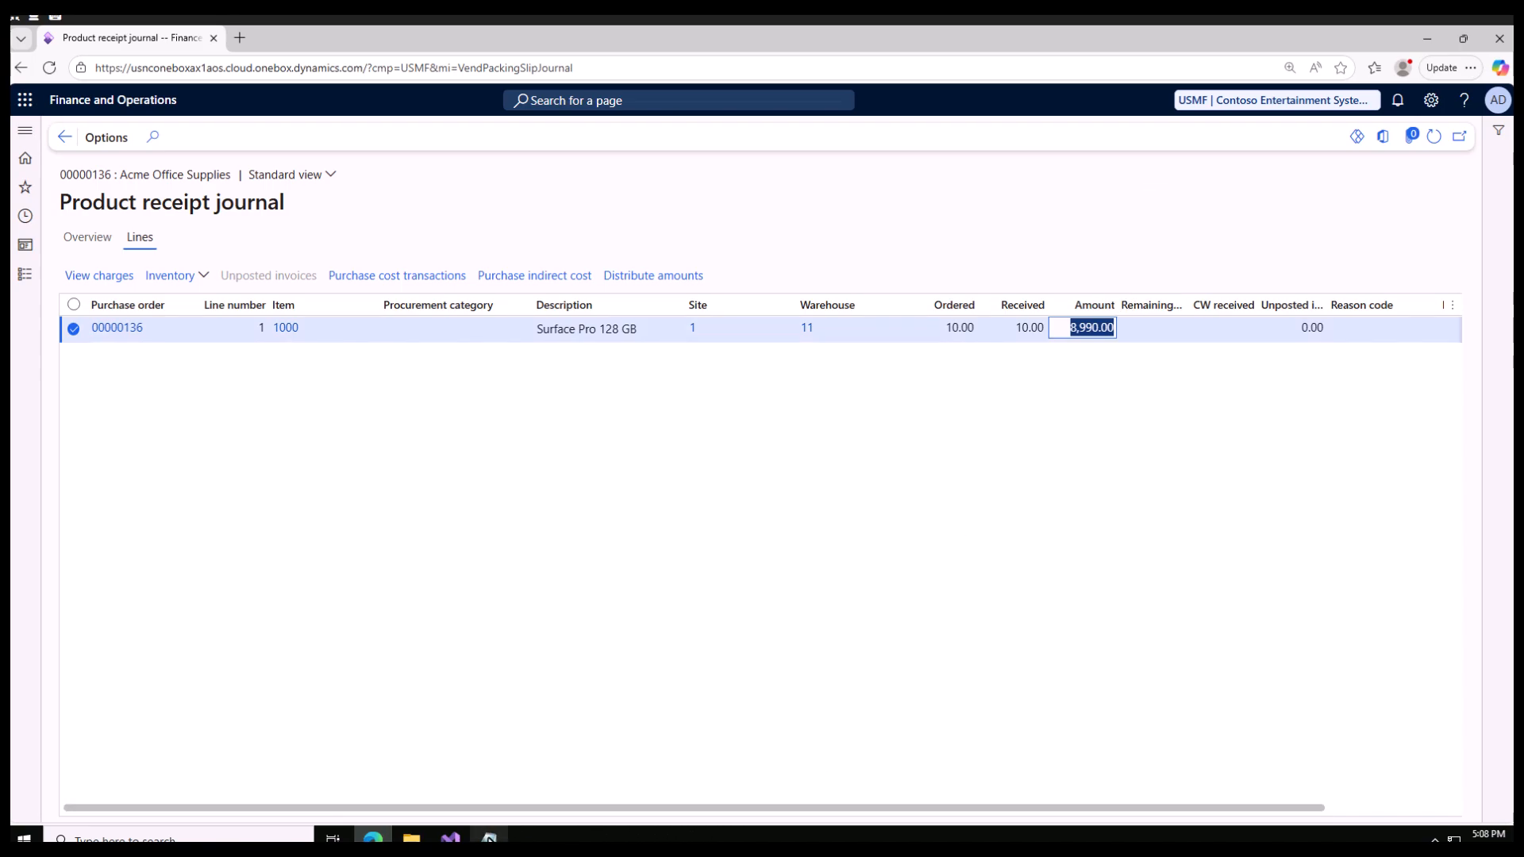
left_click(489, 838)
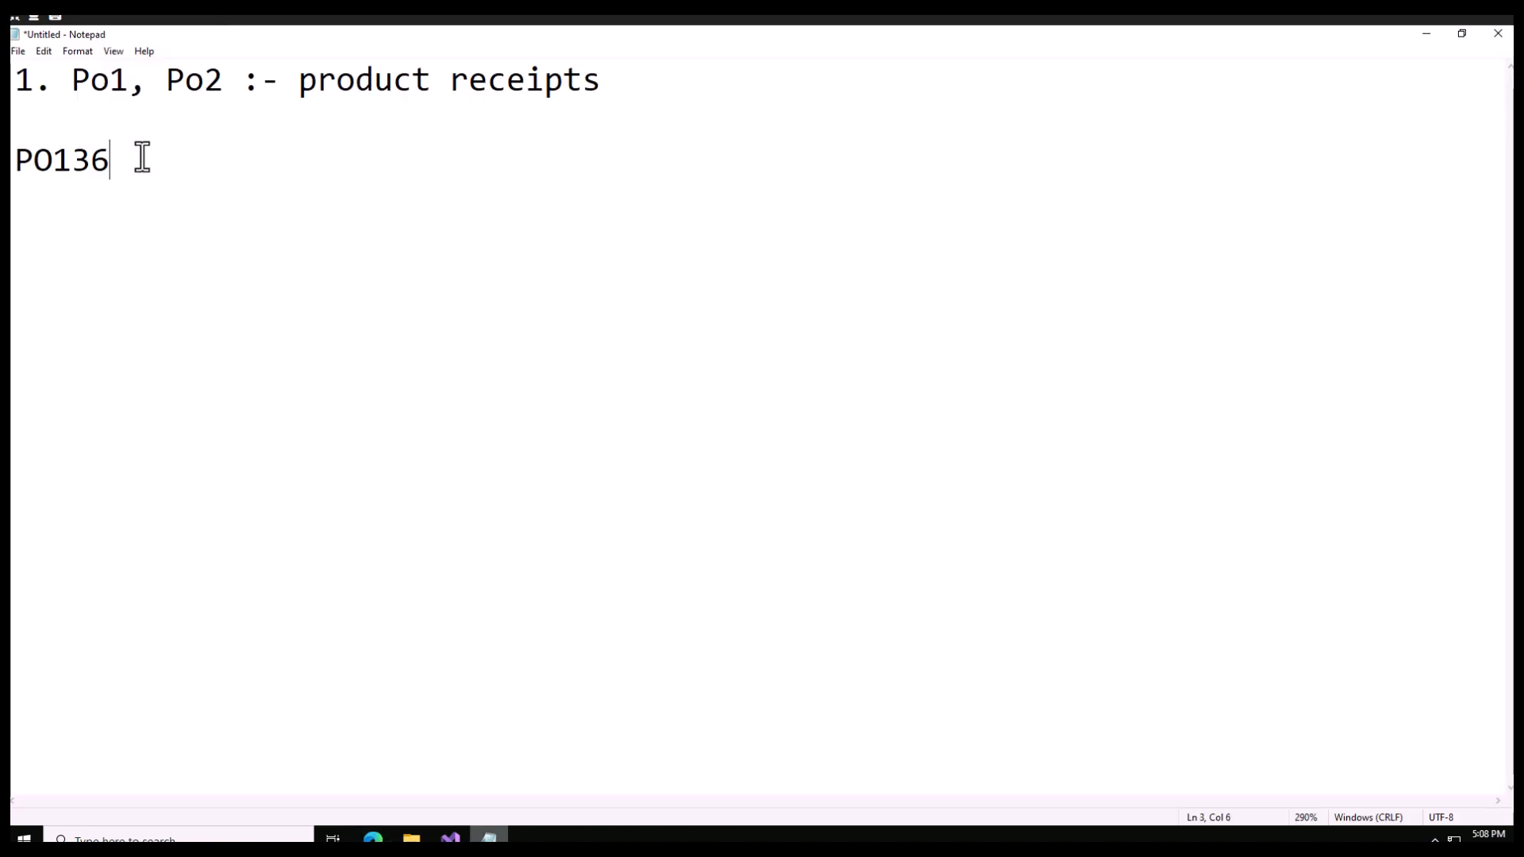
key("ctrl+v")
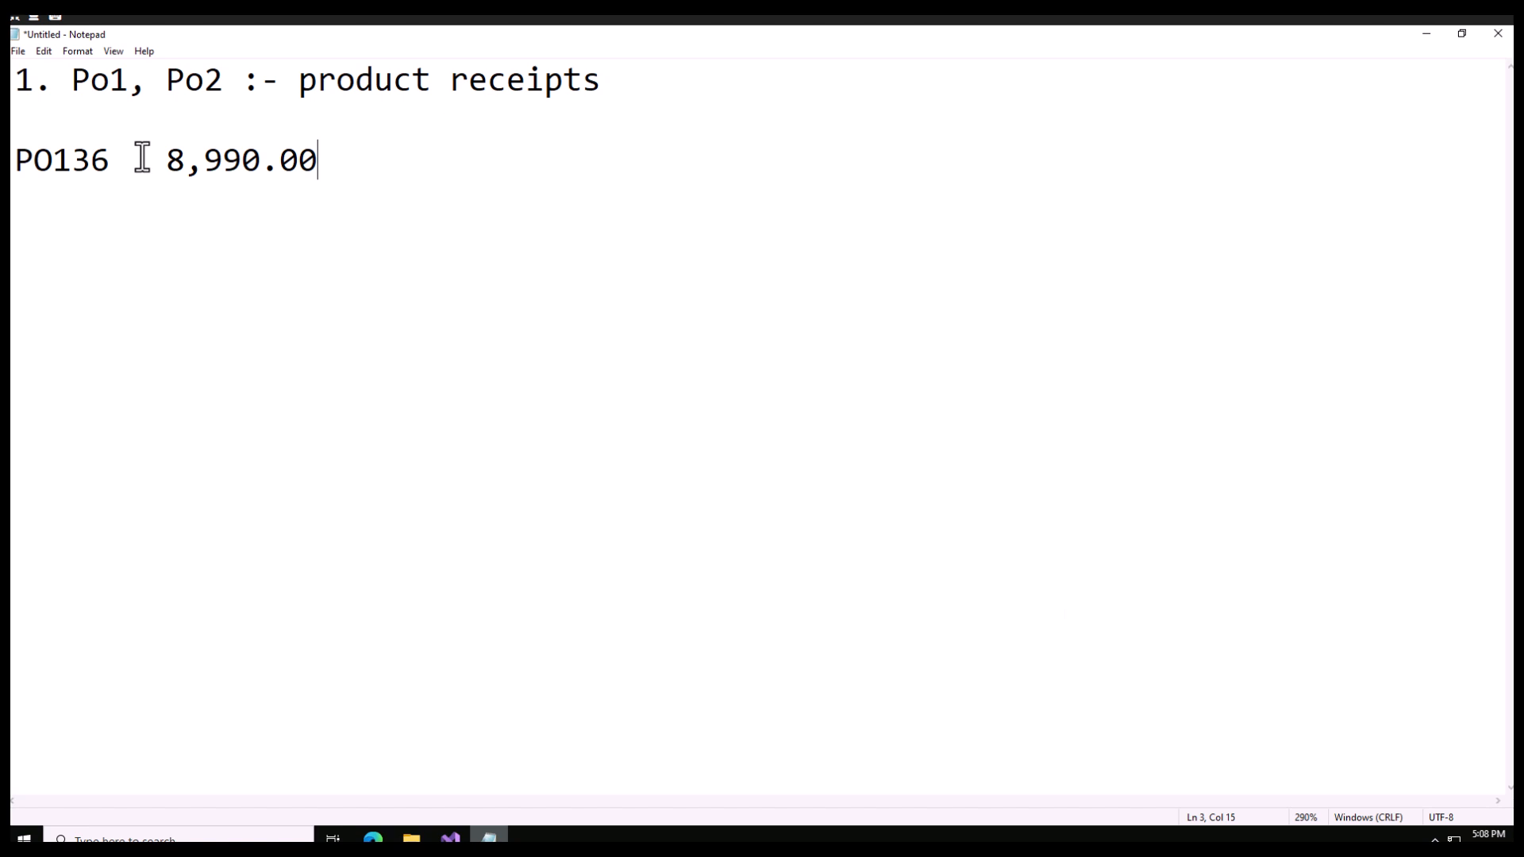
Step: Switch back to the browser, leave the product receipt journal and create a new purchase order for vendor Acme Office Supplies
left_click(373, 838)
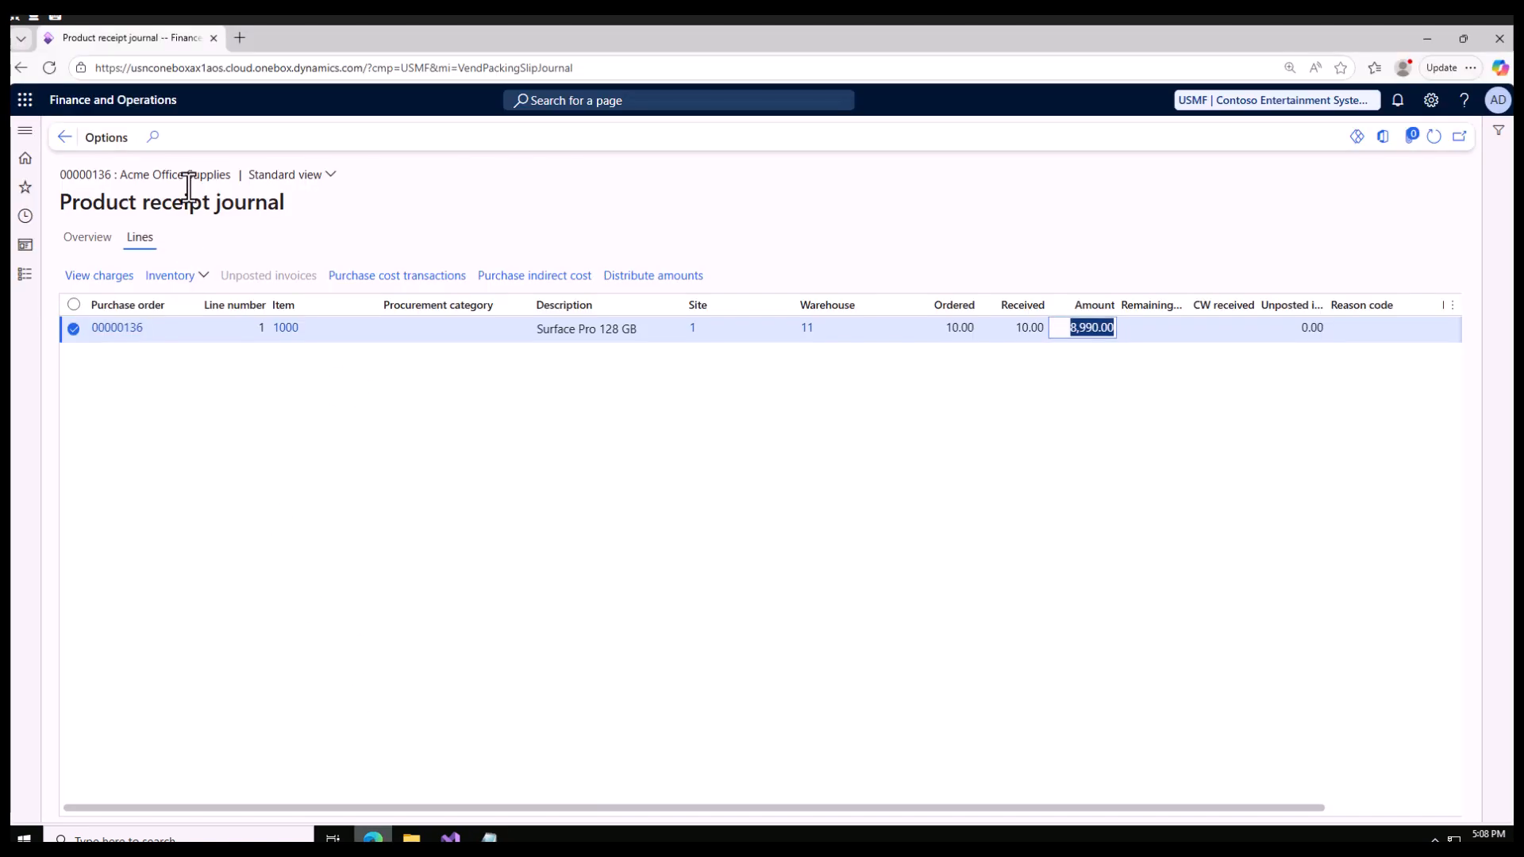
left_click(64, 138)
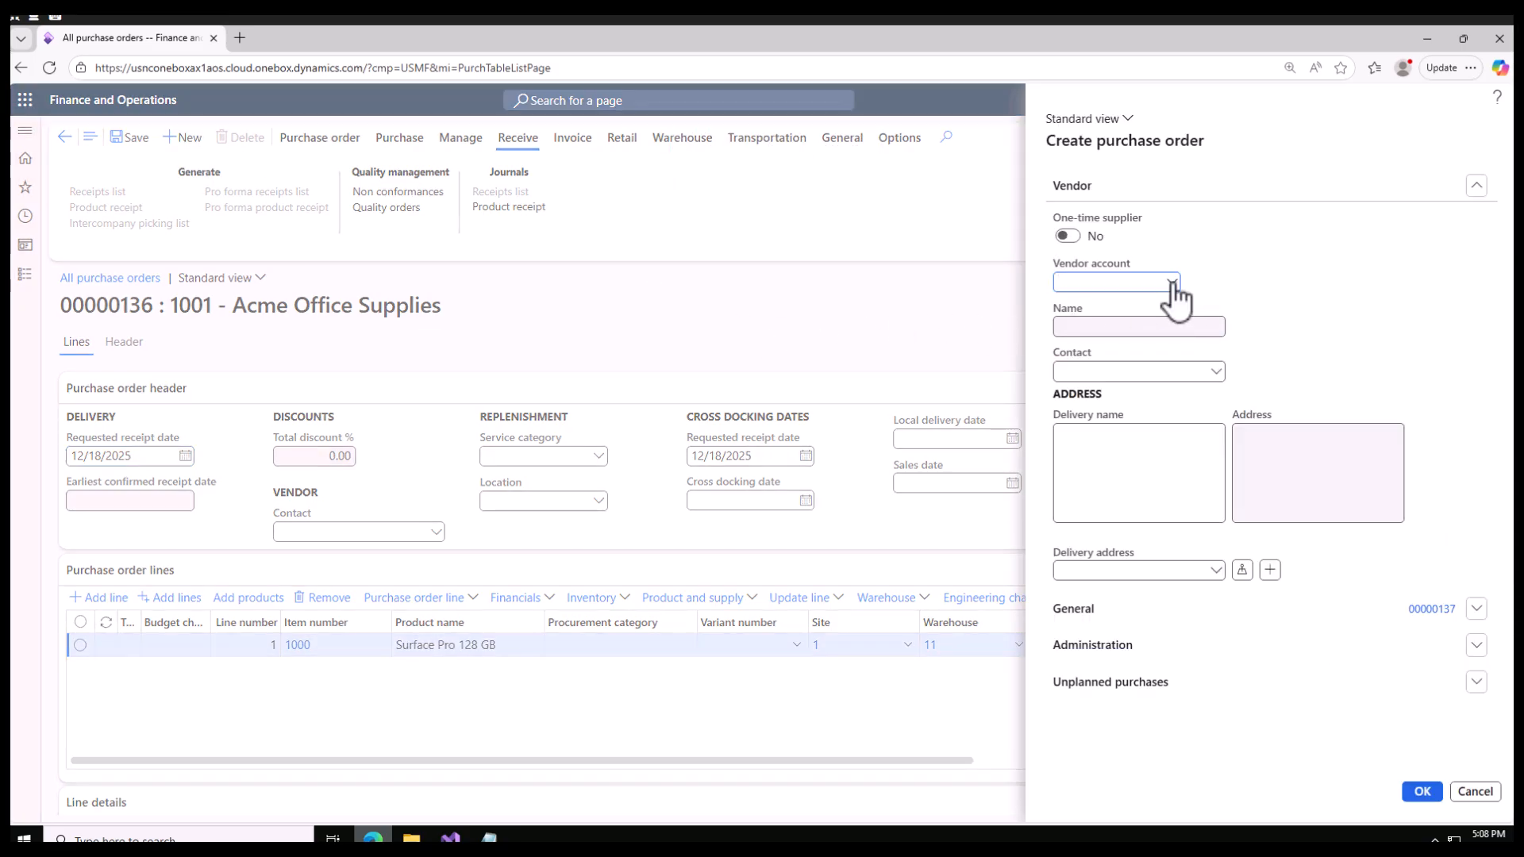
left_click(1172, 284)
left_click(894, 323)
left_click(1423, 792)
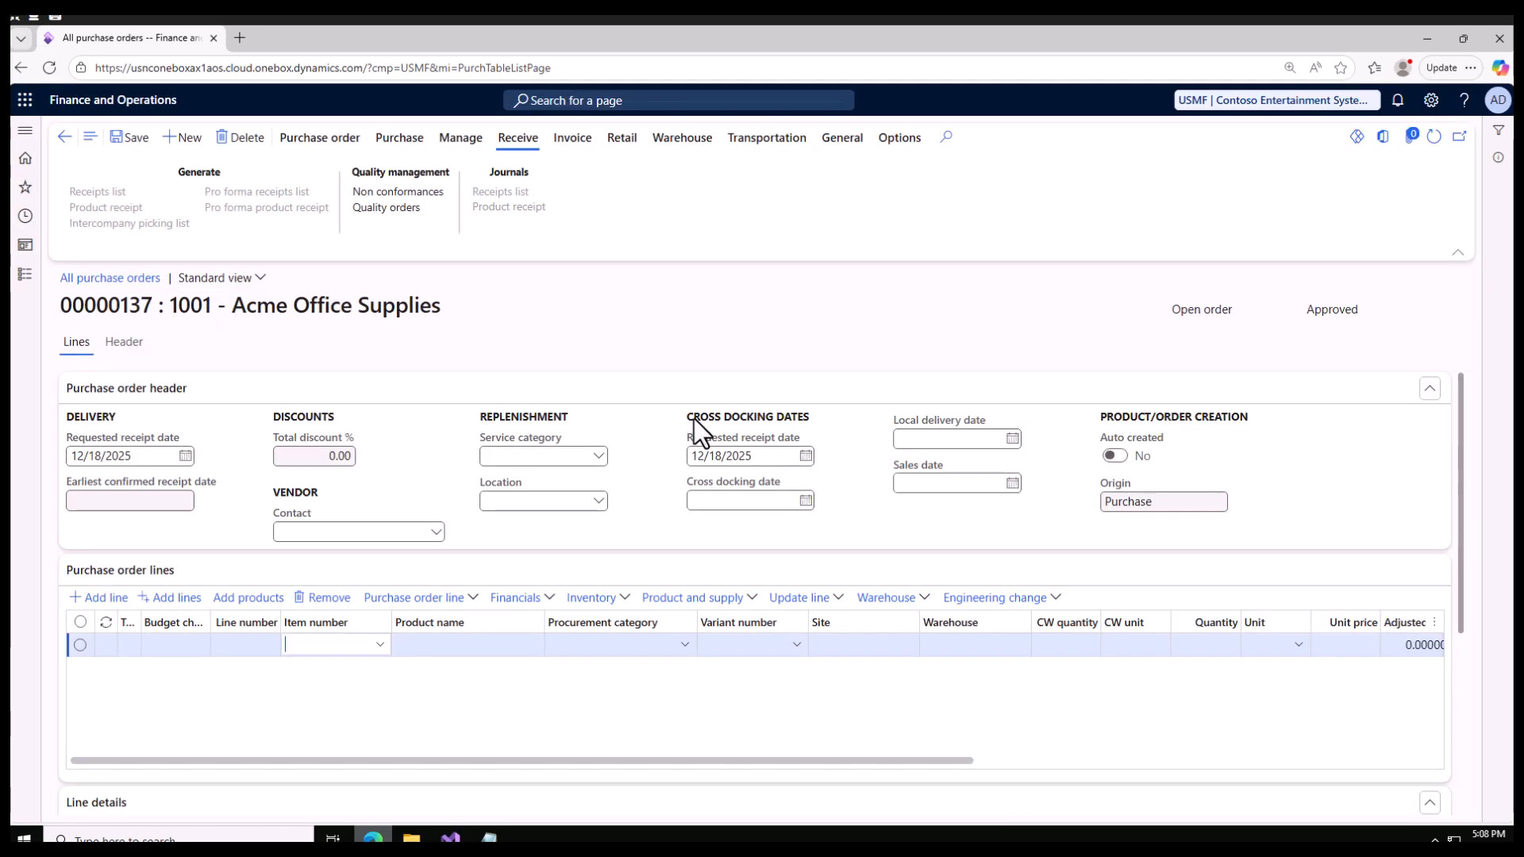
Step: Fill in the order line with item 1000, site 1, warehouse 11 and quantity 5, and save the order
left_click(377, 646)
left_click(337, 690)
left_click(851, 643)
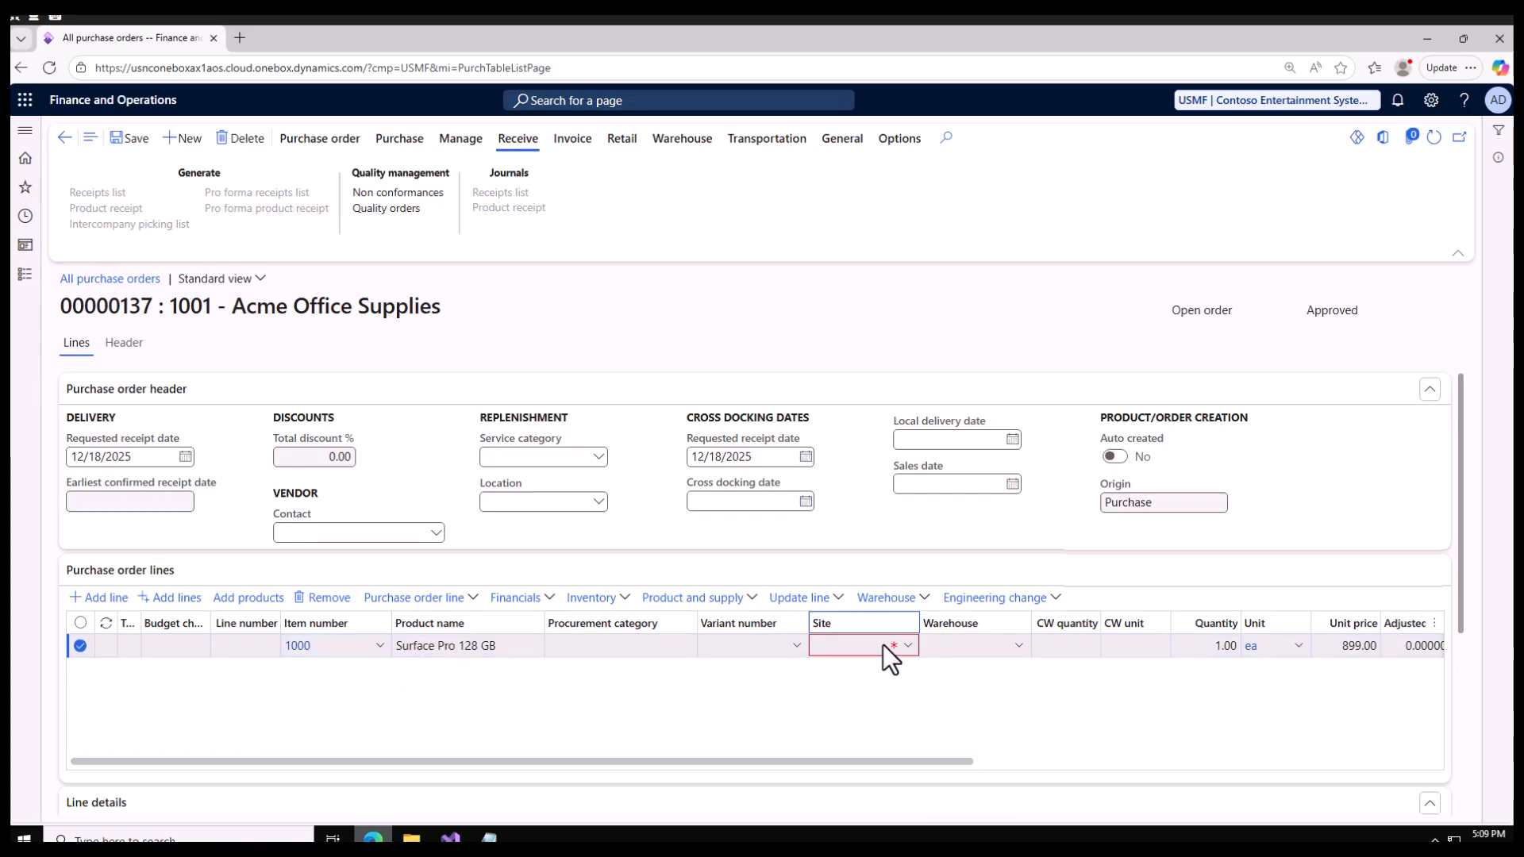
key("Tab")
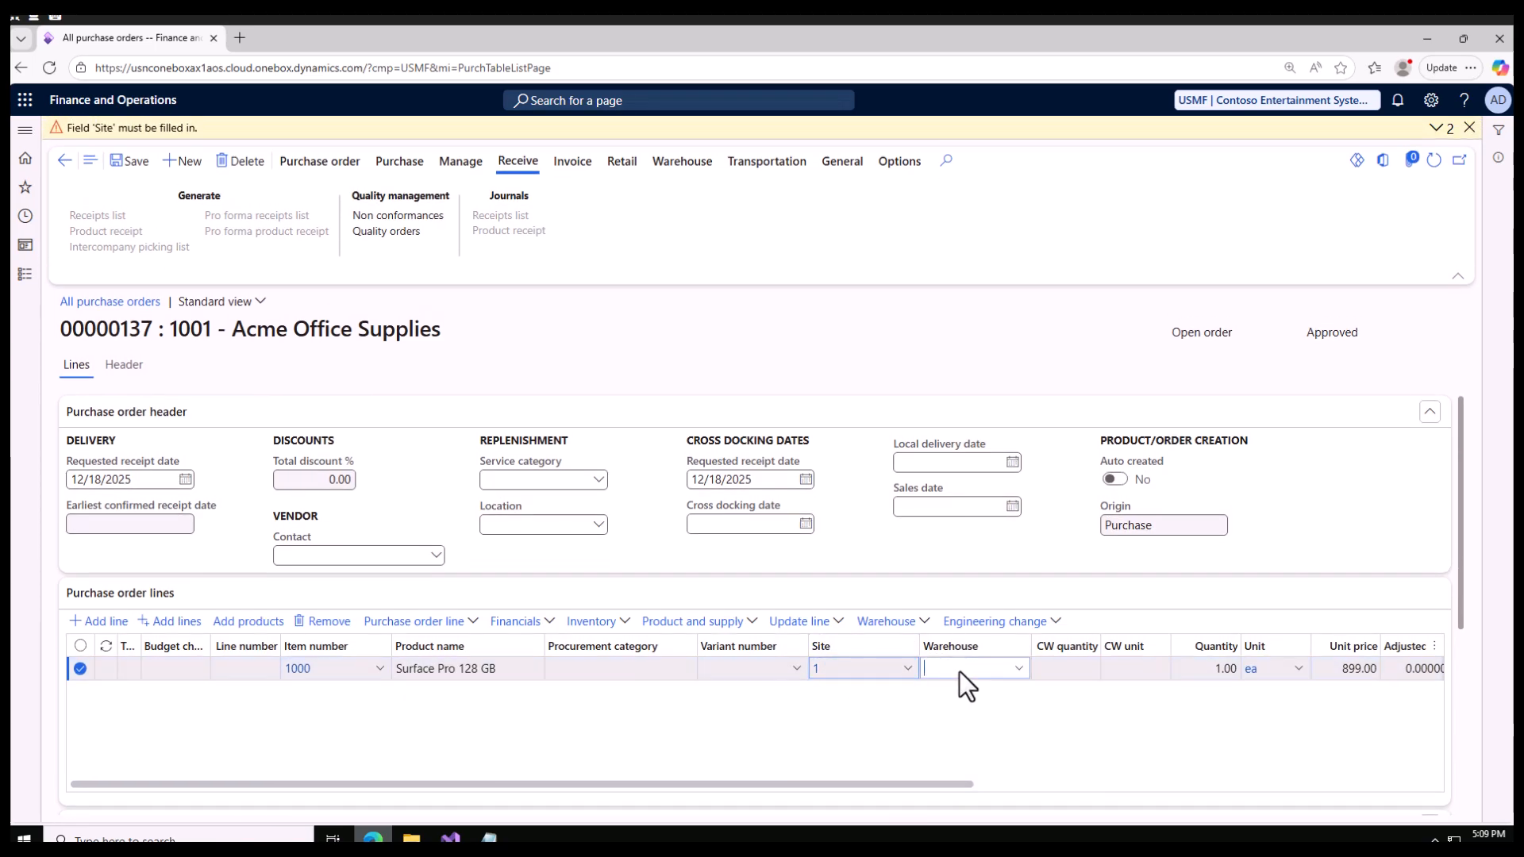
left_click(1469, 128)
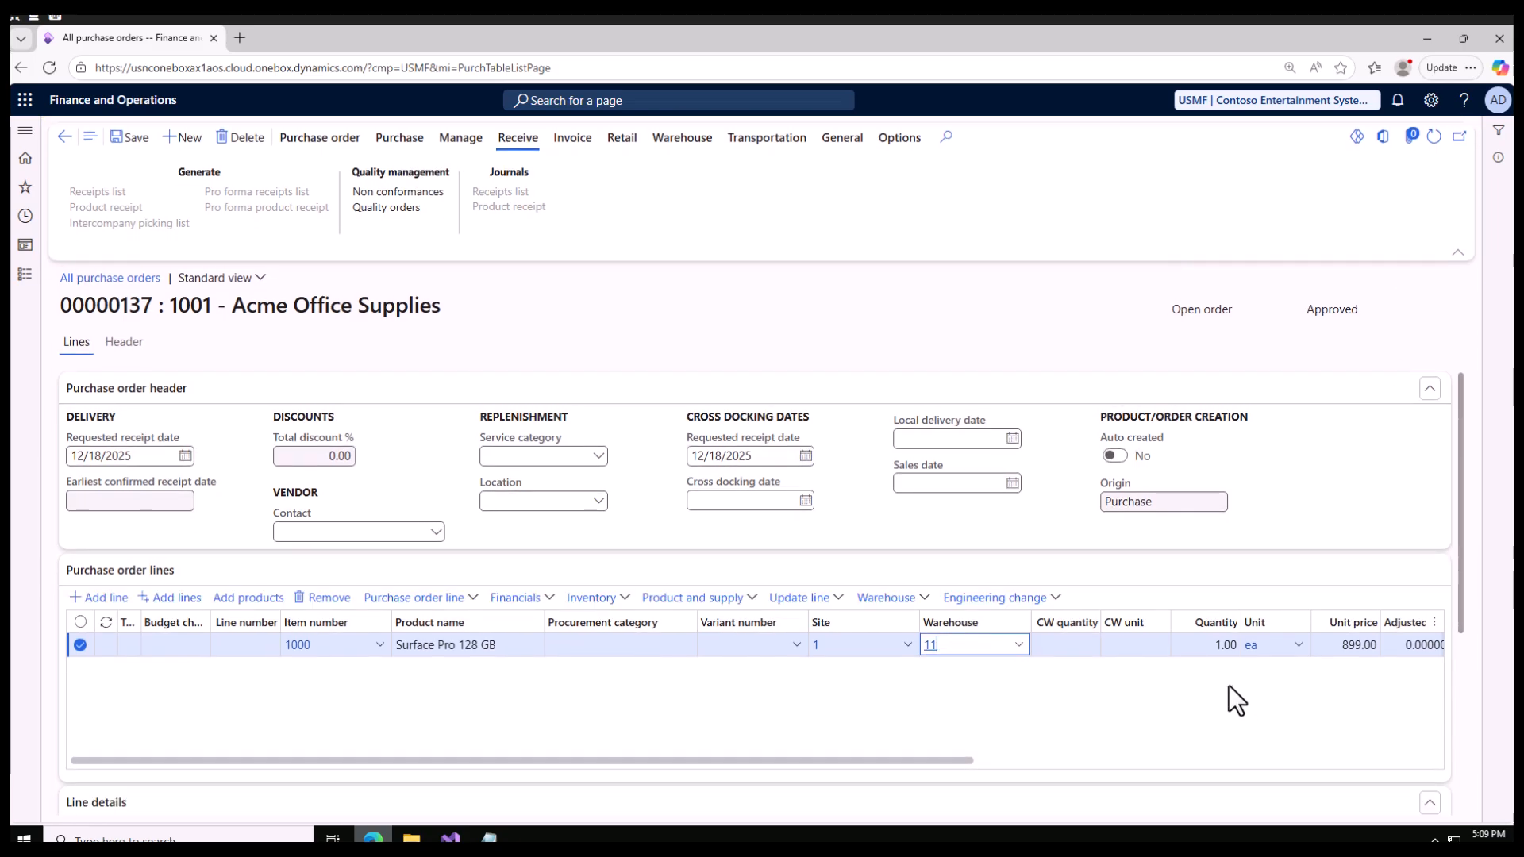
left_click(1223, 645)
key("BackSpace")
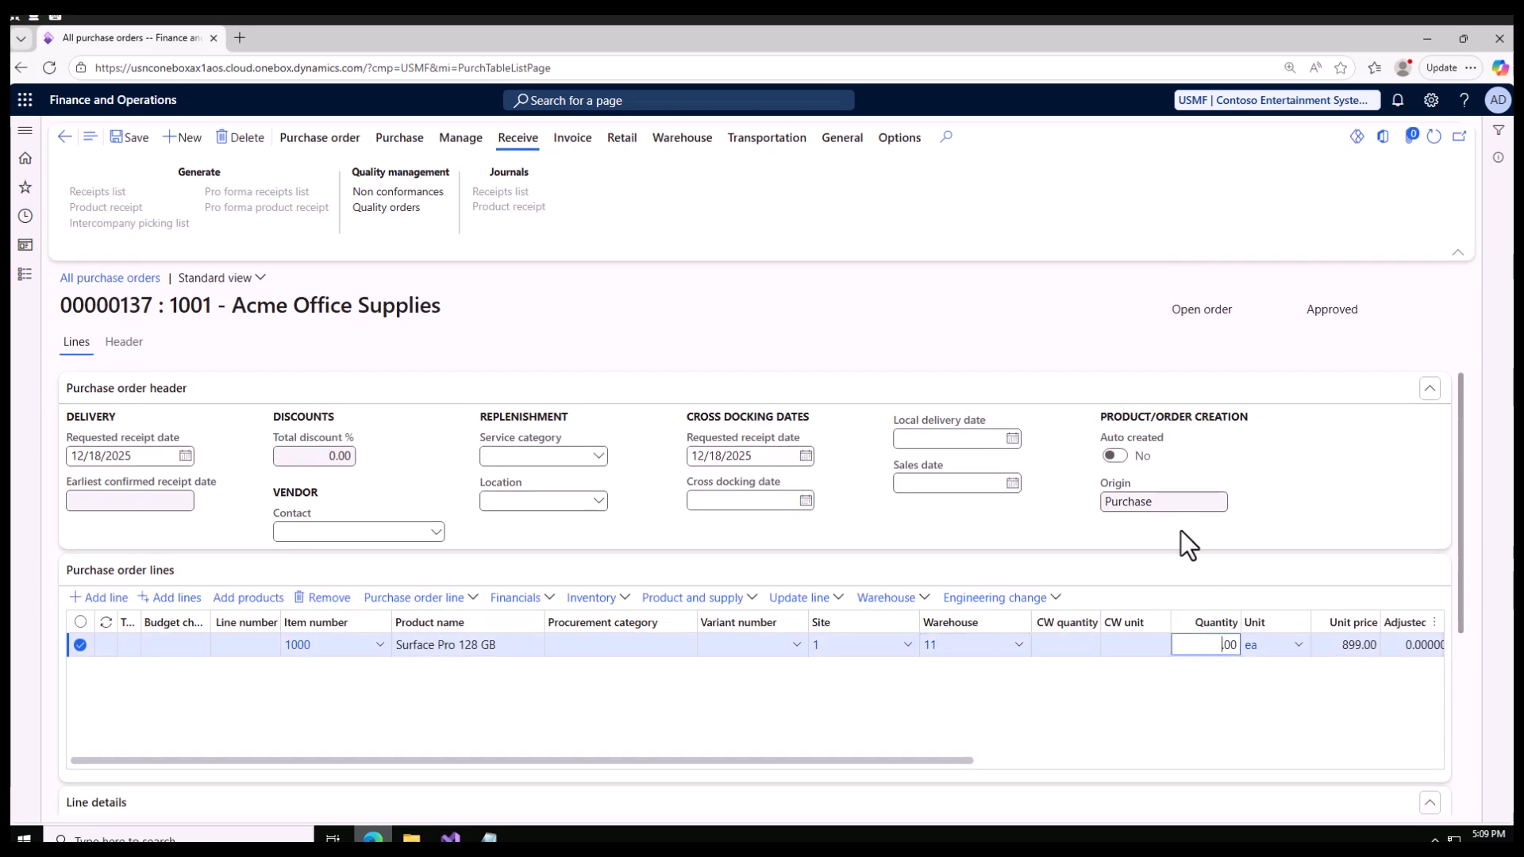
left_click(131, 140)
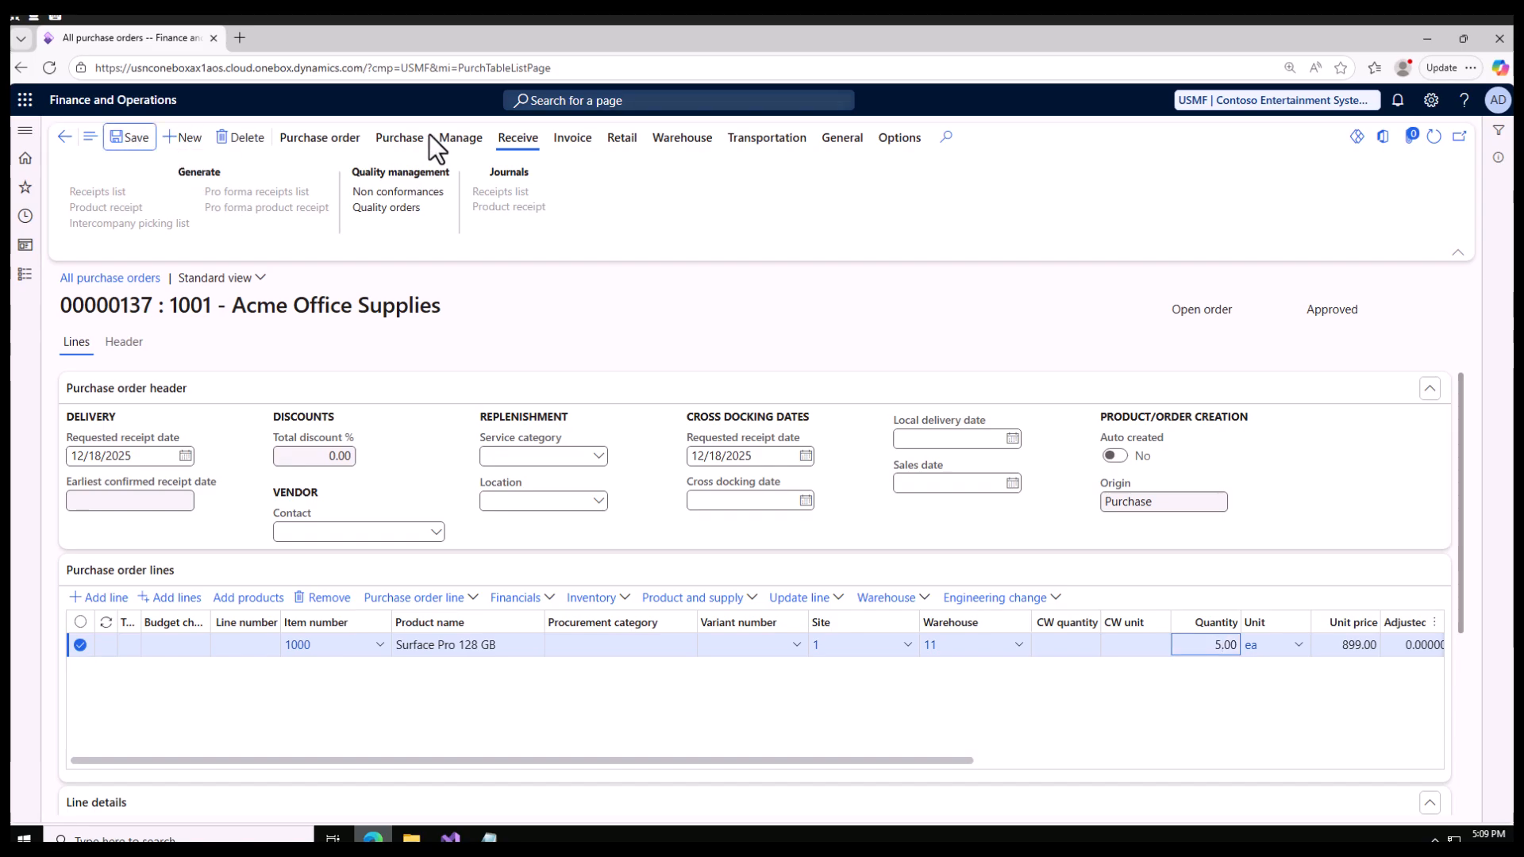
Step: Confirm the new Acme Office Supplies purchase order
left_click(399, 139)
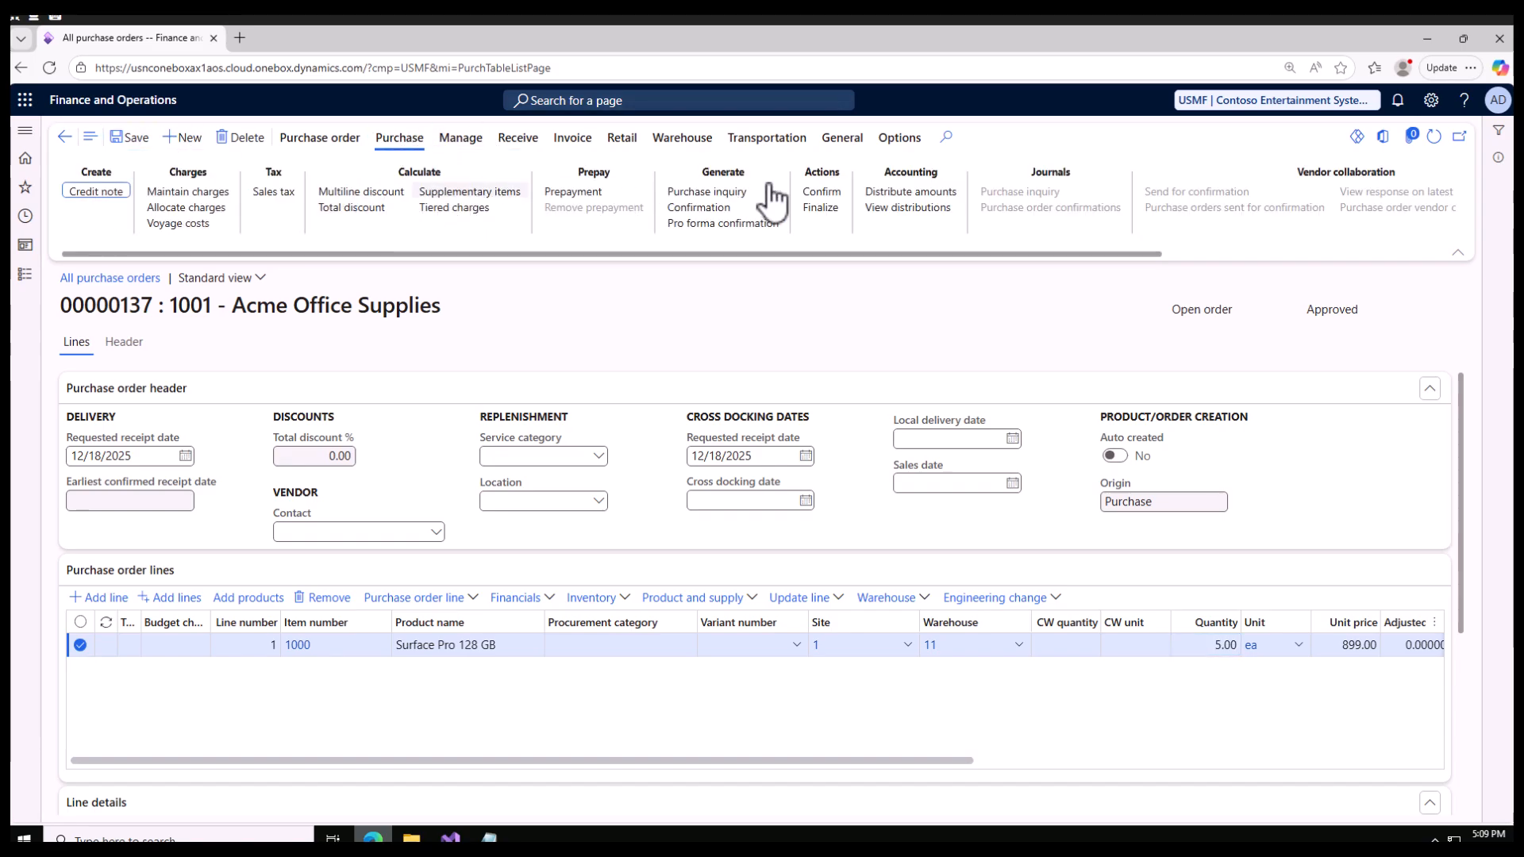
left_click(828, 191)
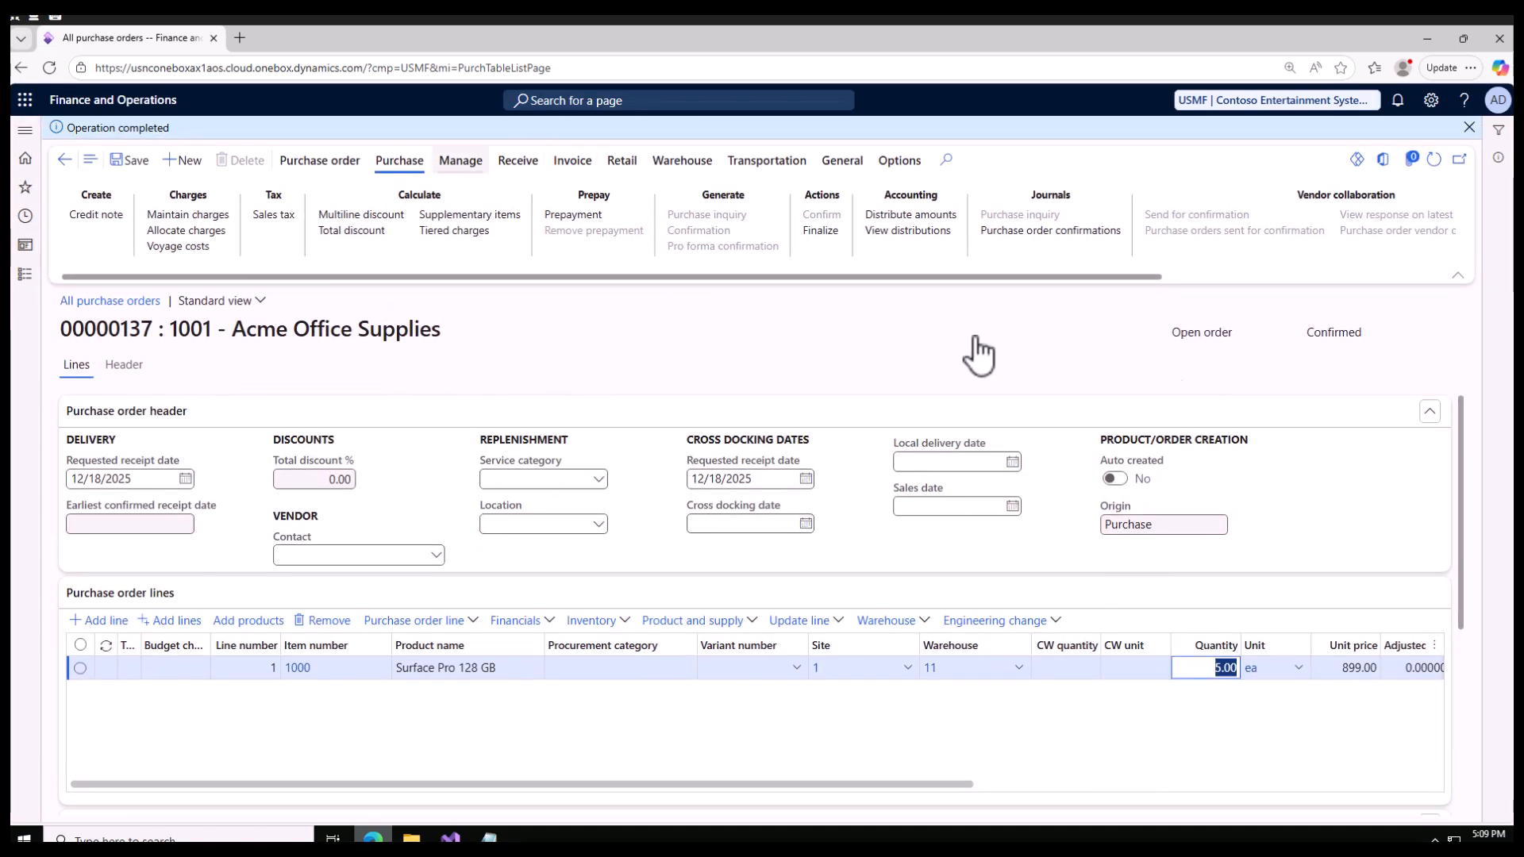
left_click(475, 162)
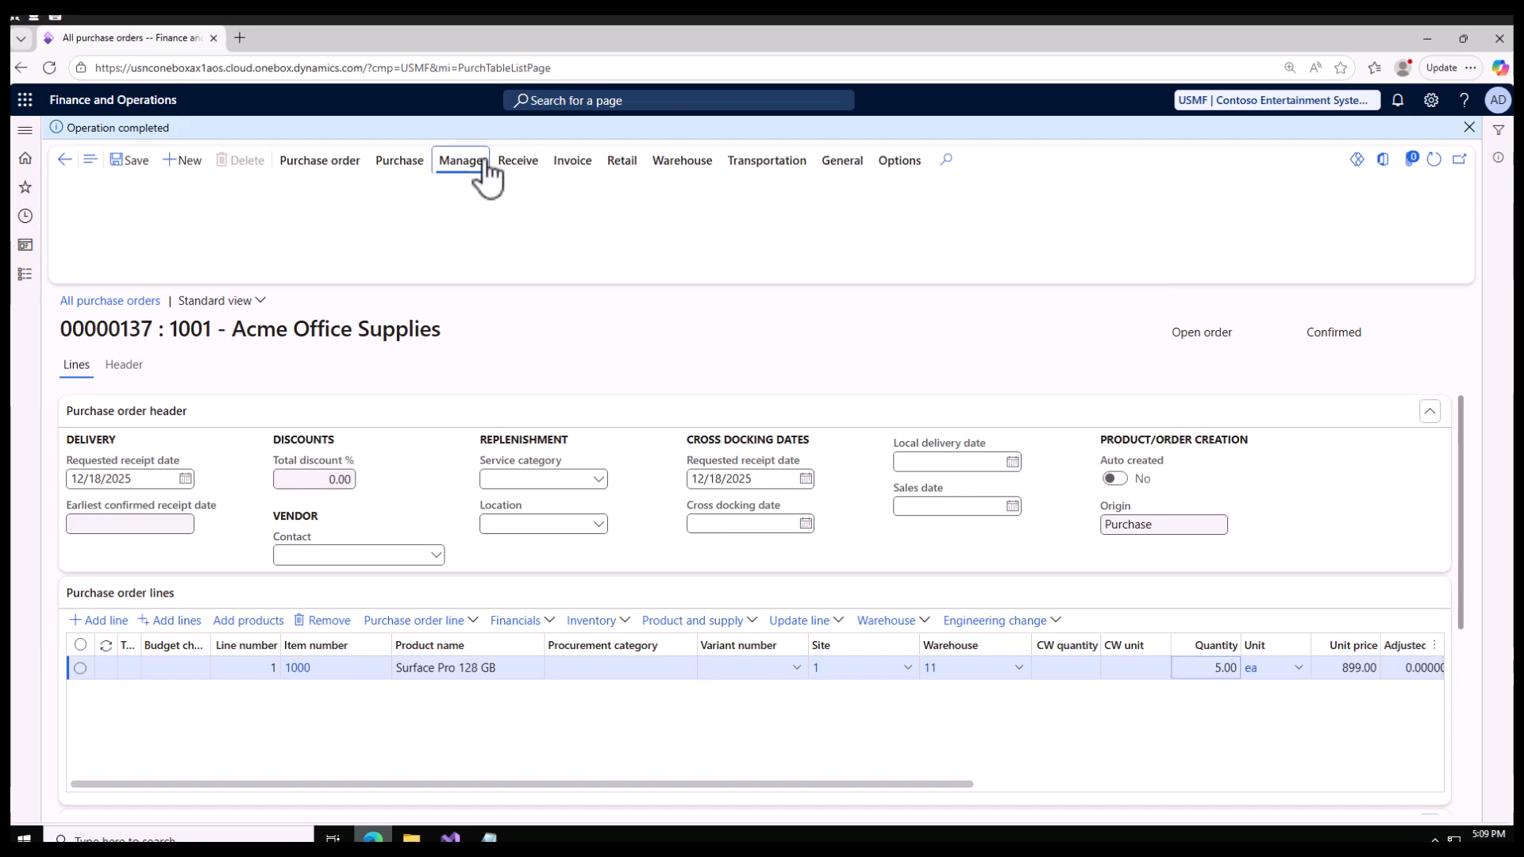
Step: Post the confirmed order's product receipt, using "PO" plus the order's last three digits as the receipt number
left_click(517, 162)
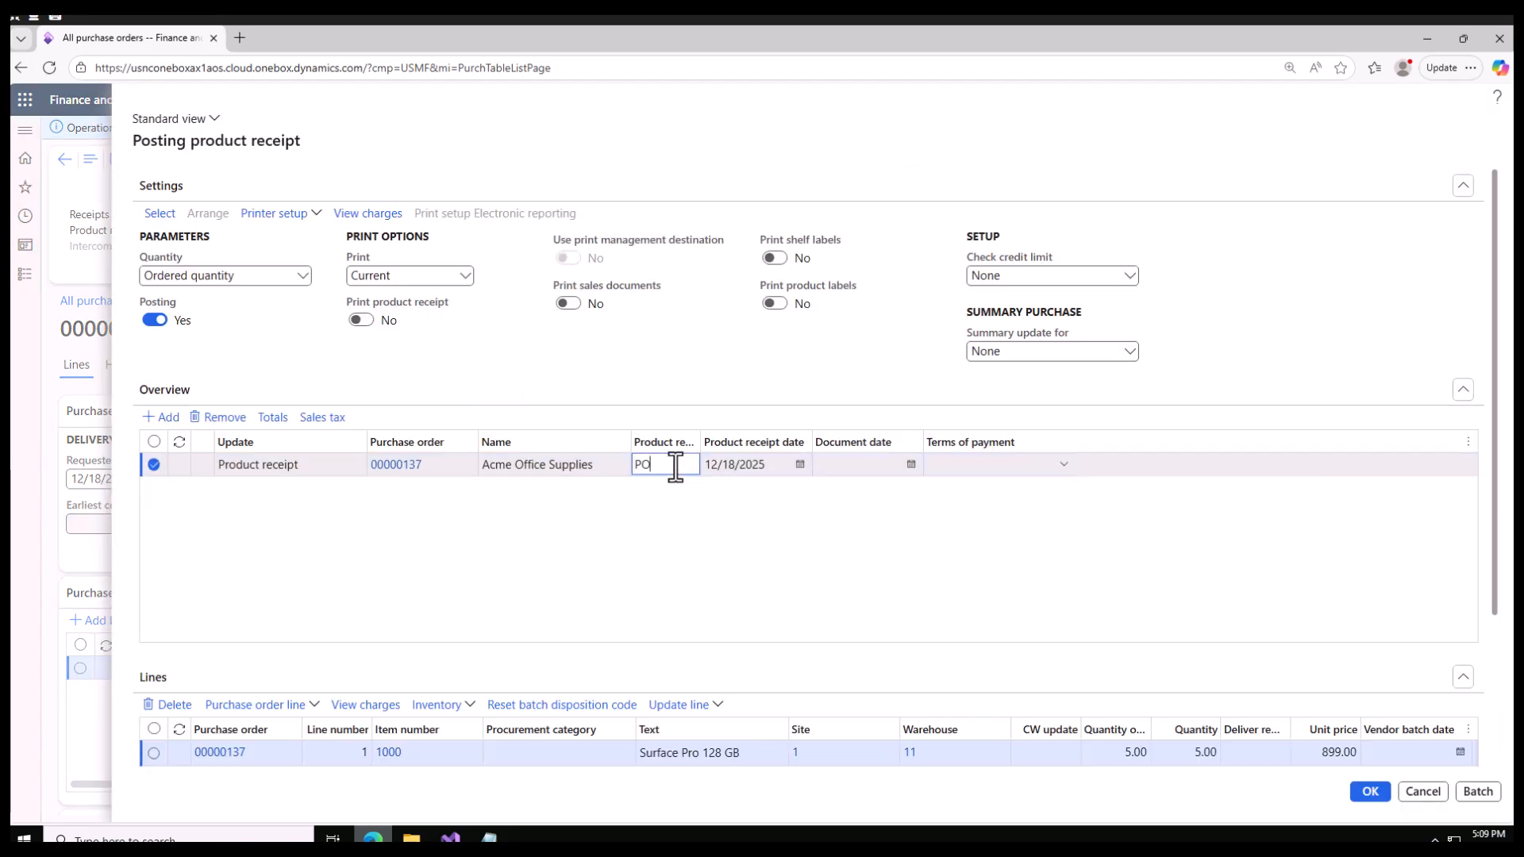
type("7")
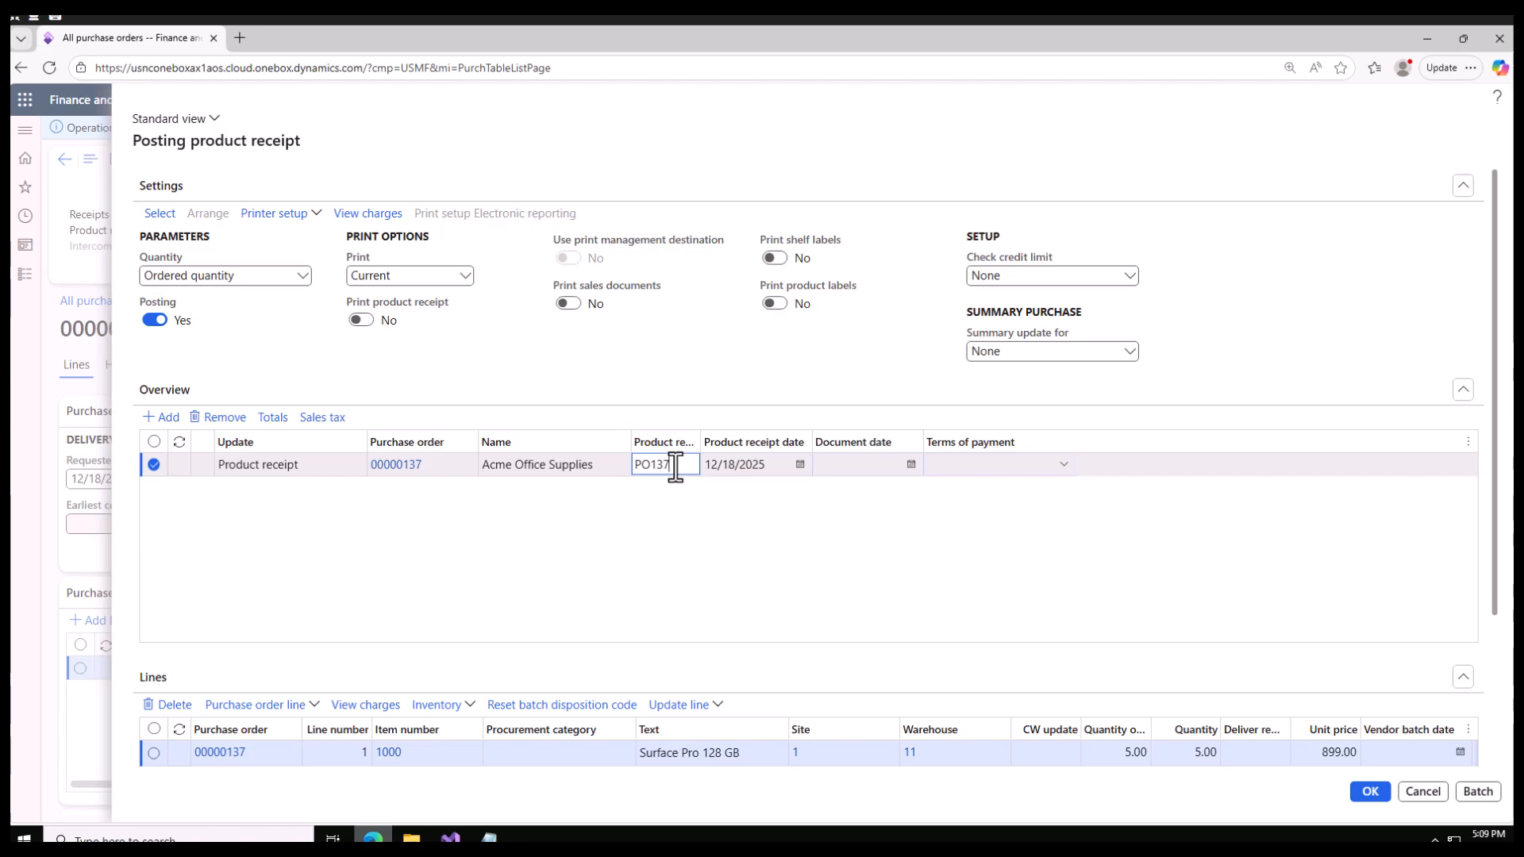
double_click(675, 466)
left_click(1382, 794)
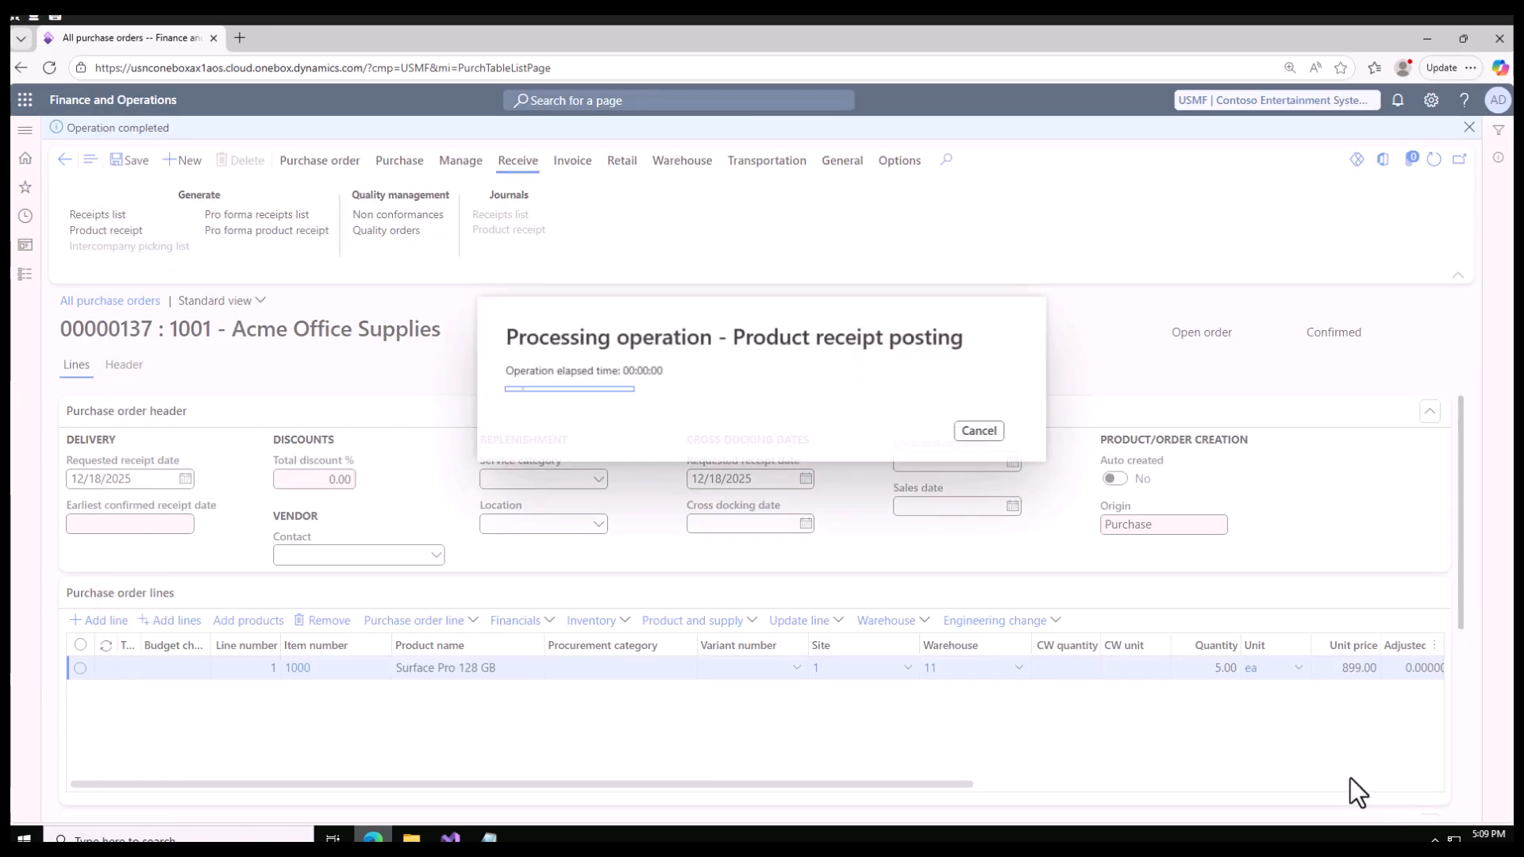
Step: Switch to Notepad and note the second receipt number on a new line below the first one
left_click(488, 837)
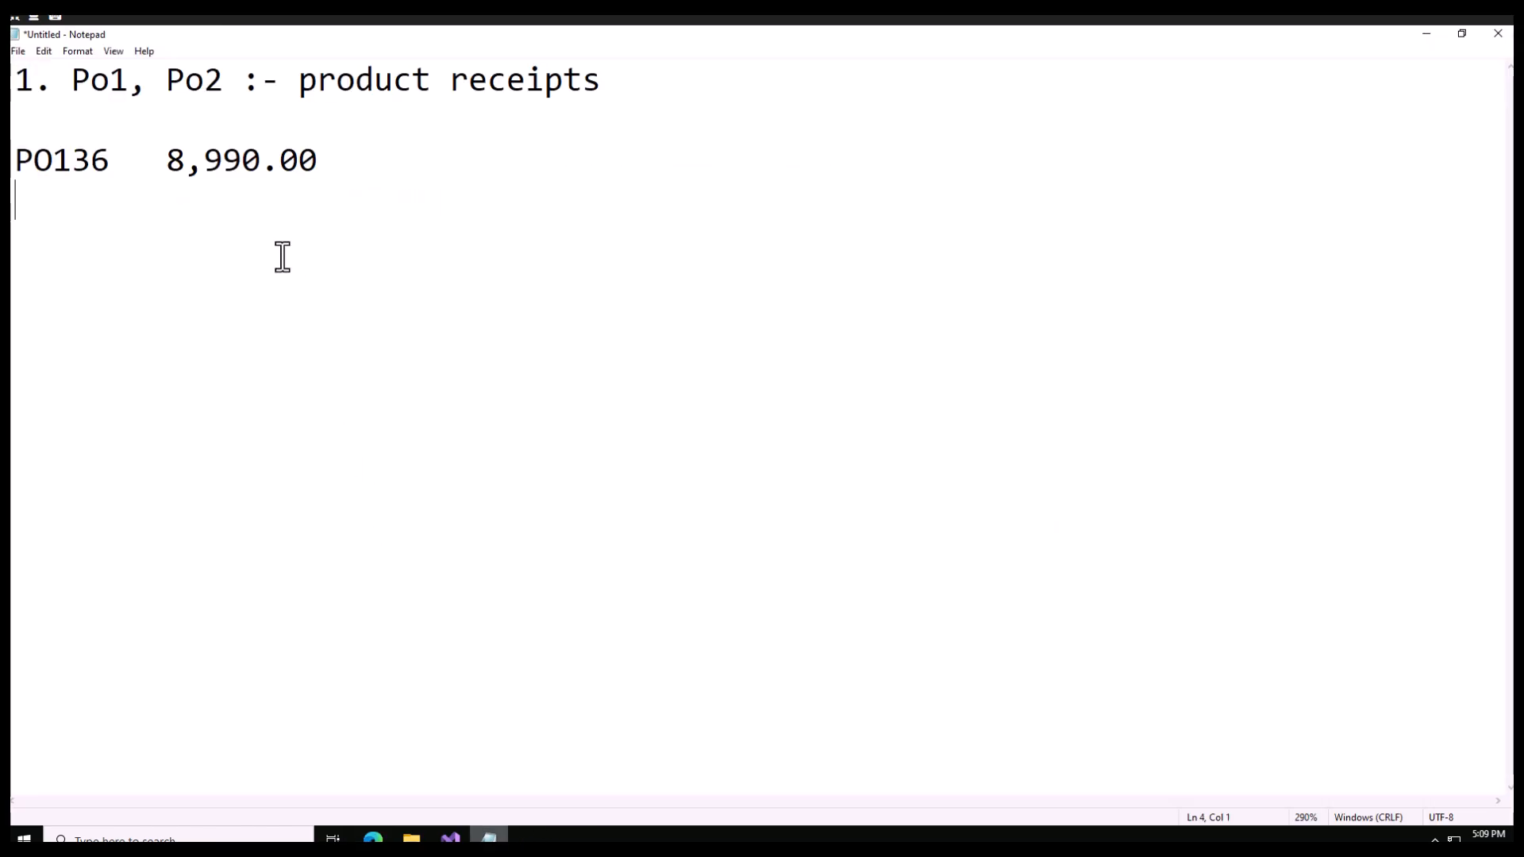
type("8,990.00")
left_click_drag(200, 201, 15, 199)
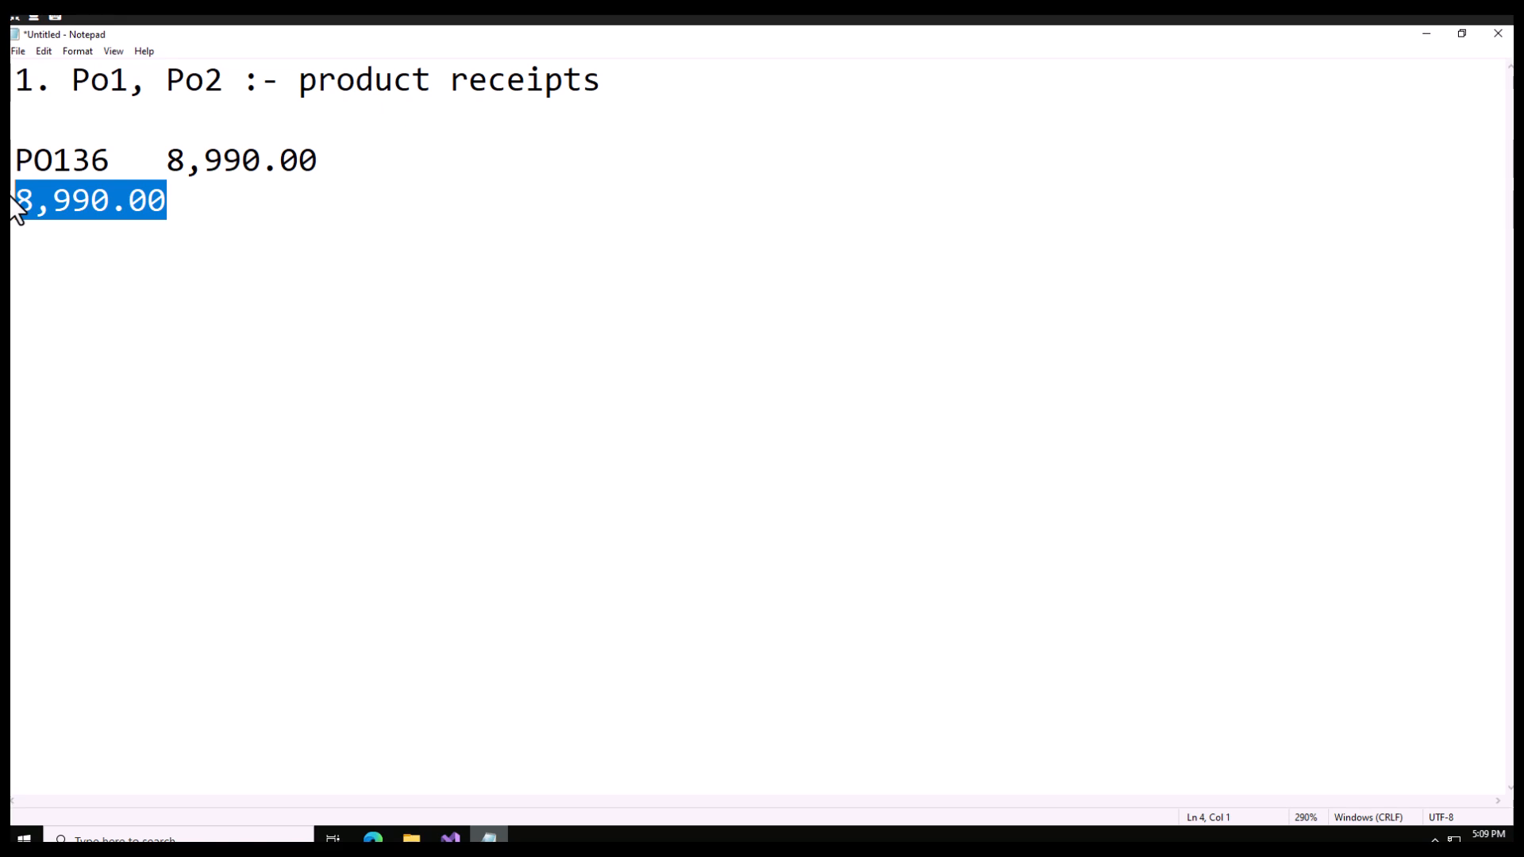
type("PO137")
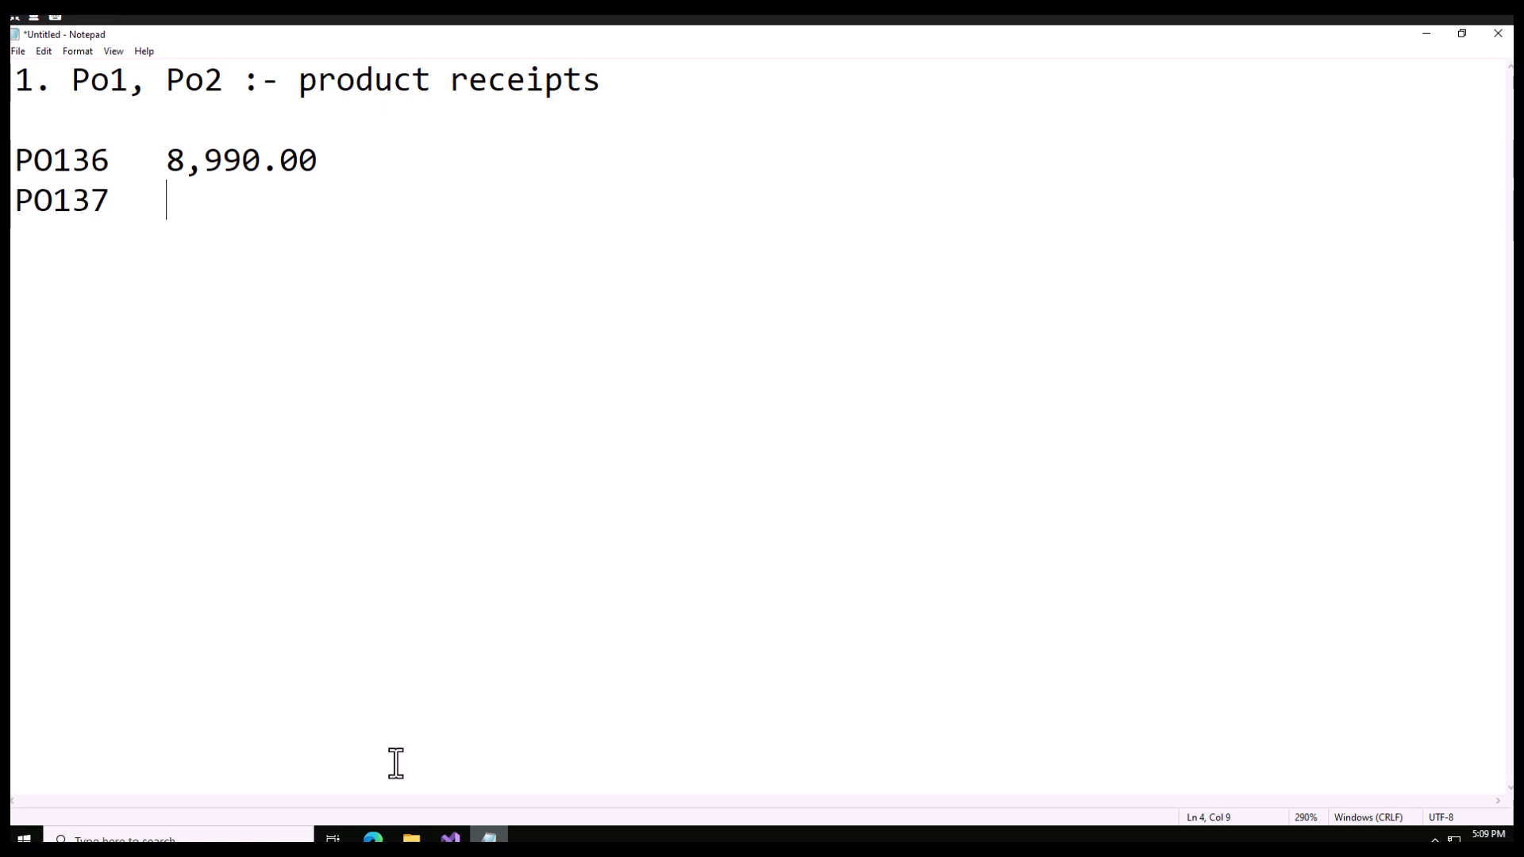
Step: Switch back to the browser and copy the line amount from the second order's product receipt journal
left_click(373, 839)
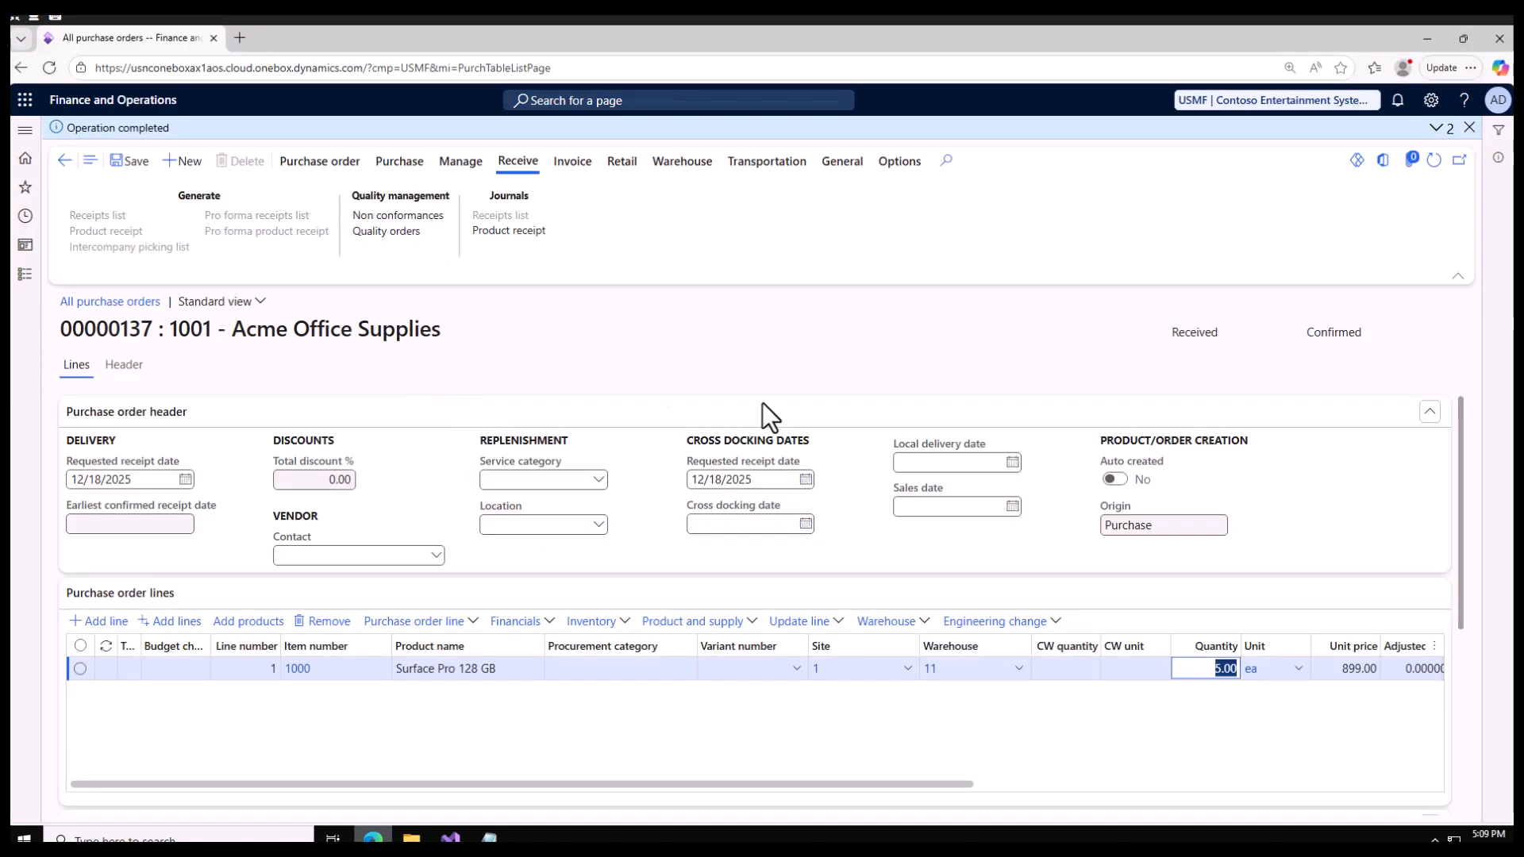
left_click(127, 367)
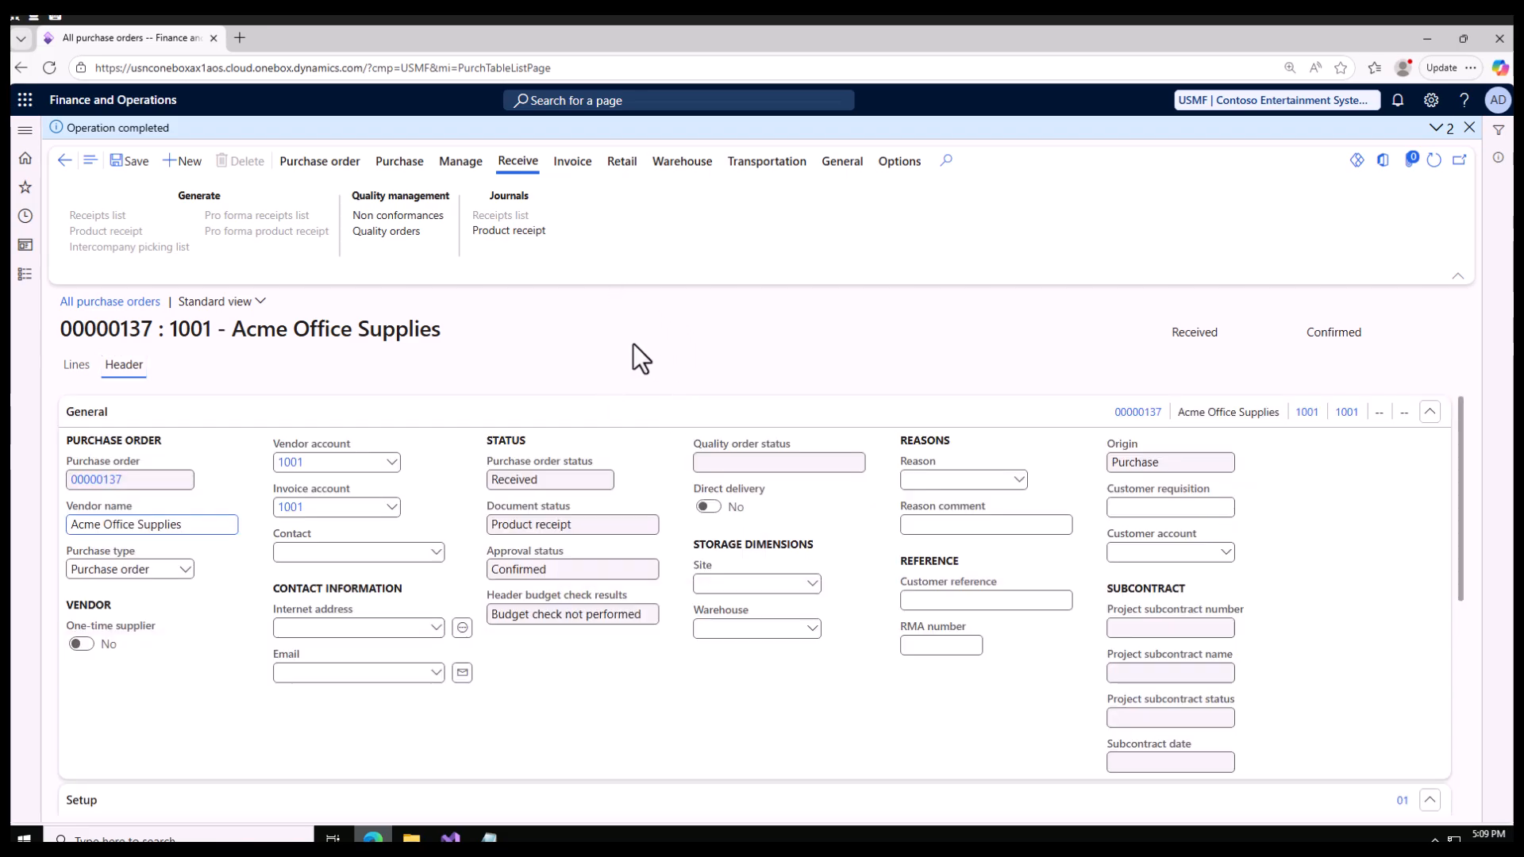
left_click(339, 167)
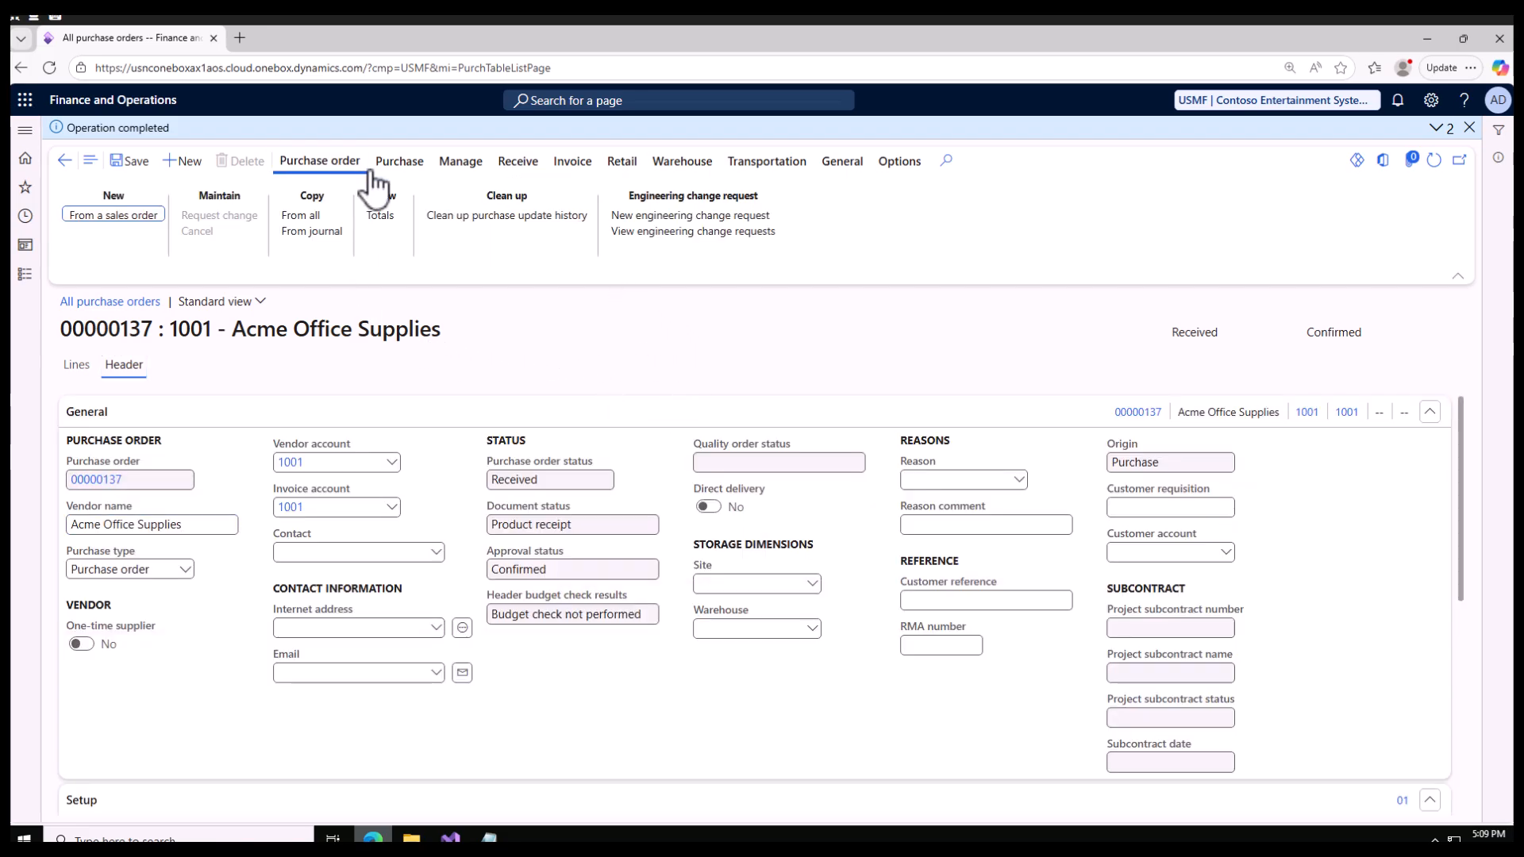
left_click(395, 164)
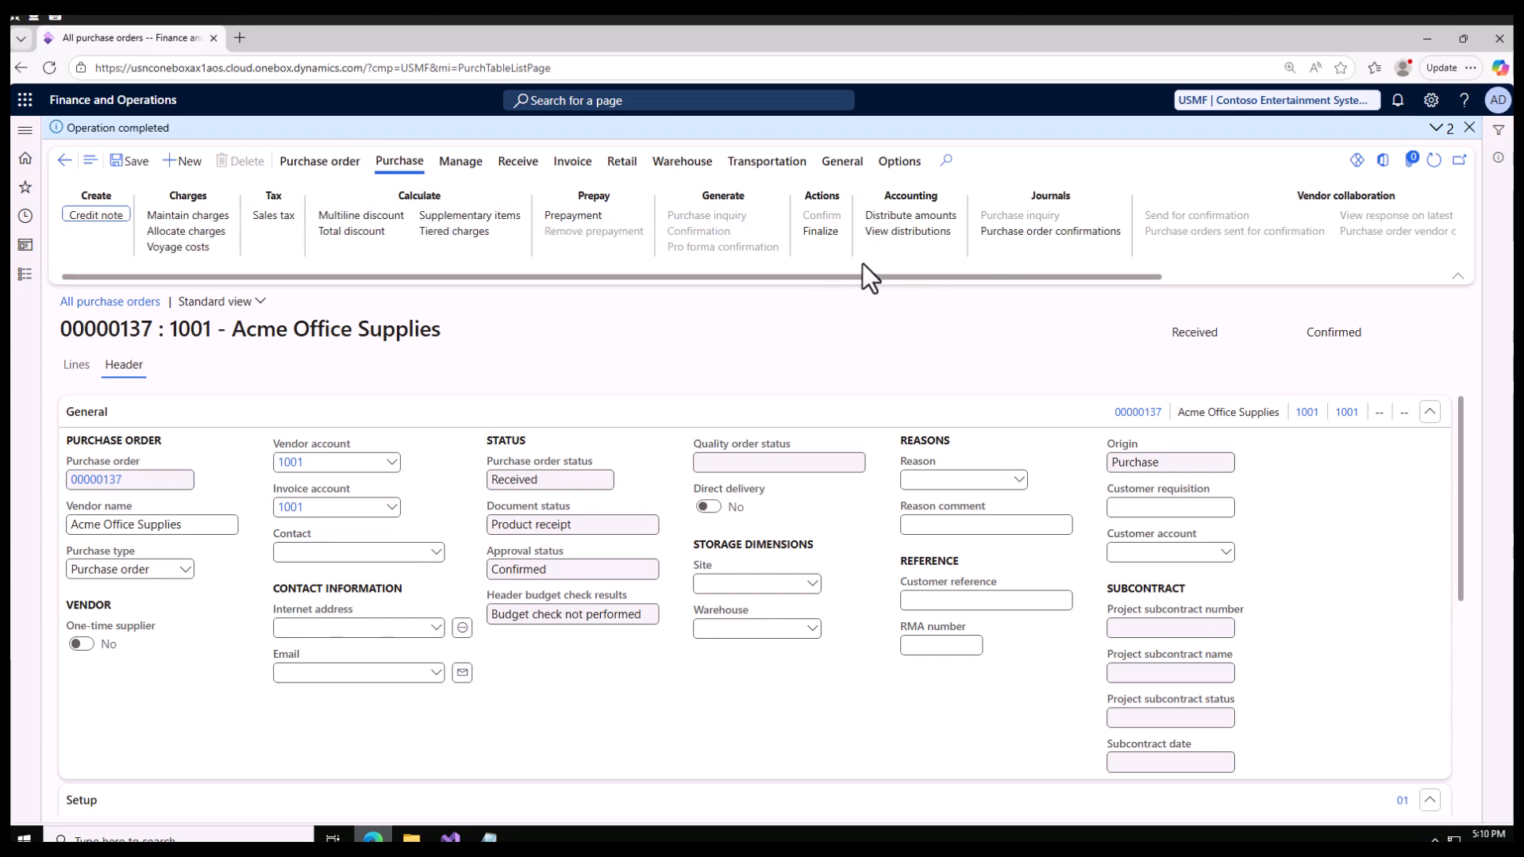
left_click_drag(931, 275, 159, 263)
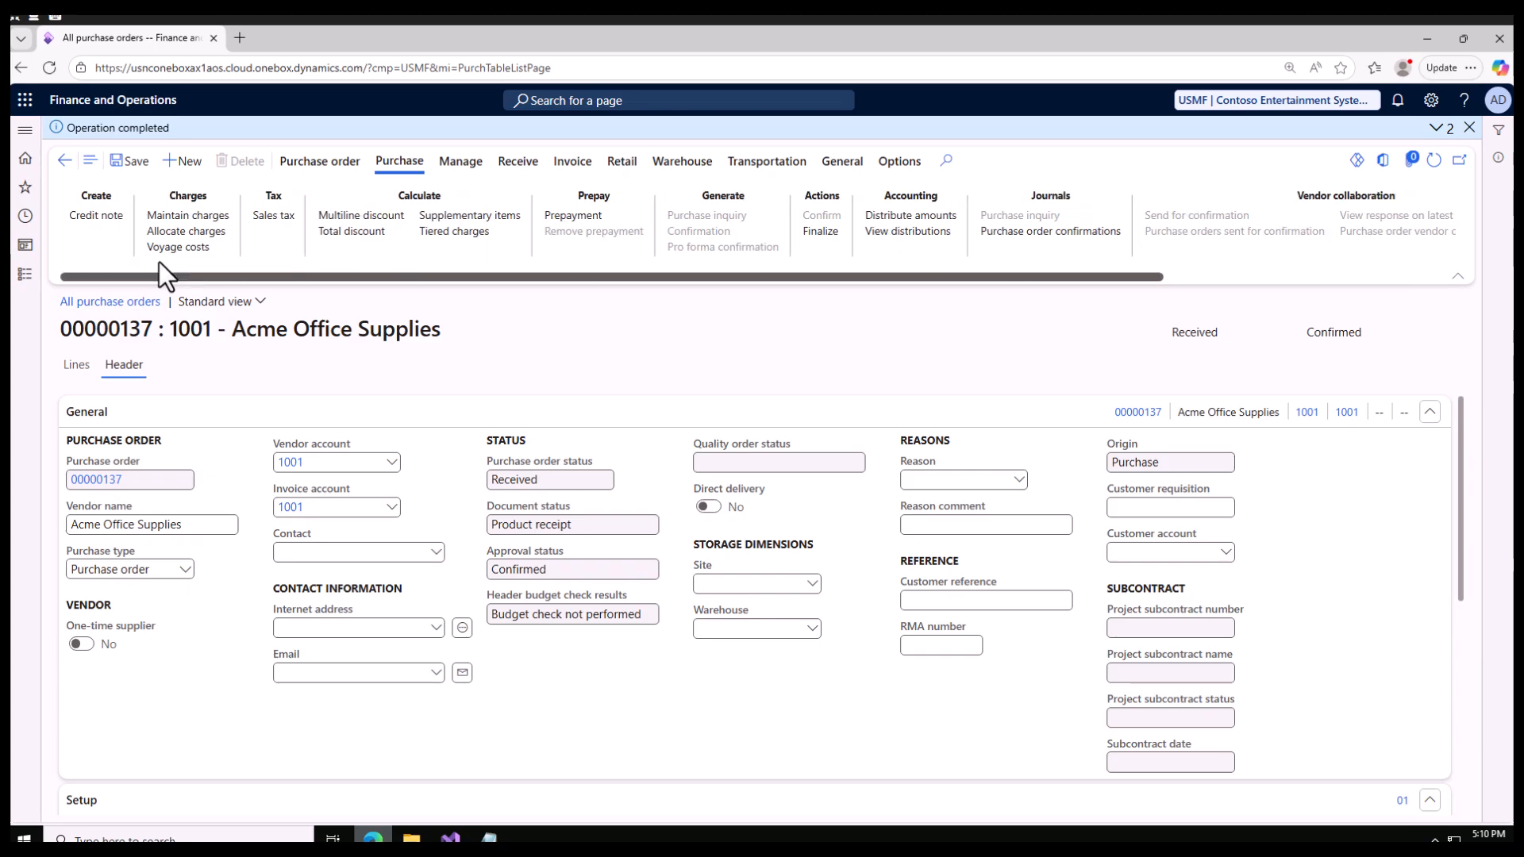
left_click(516, 163)
left_click(509, 231)
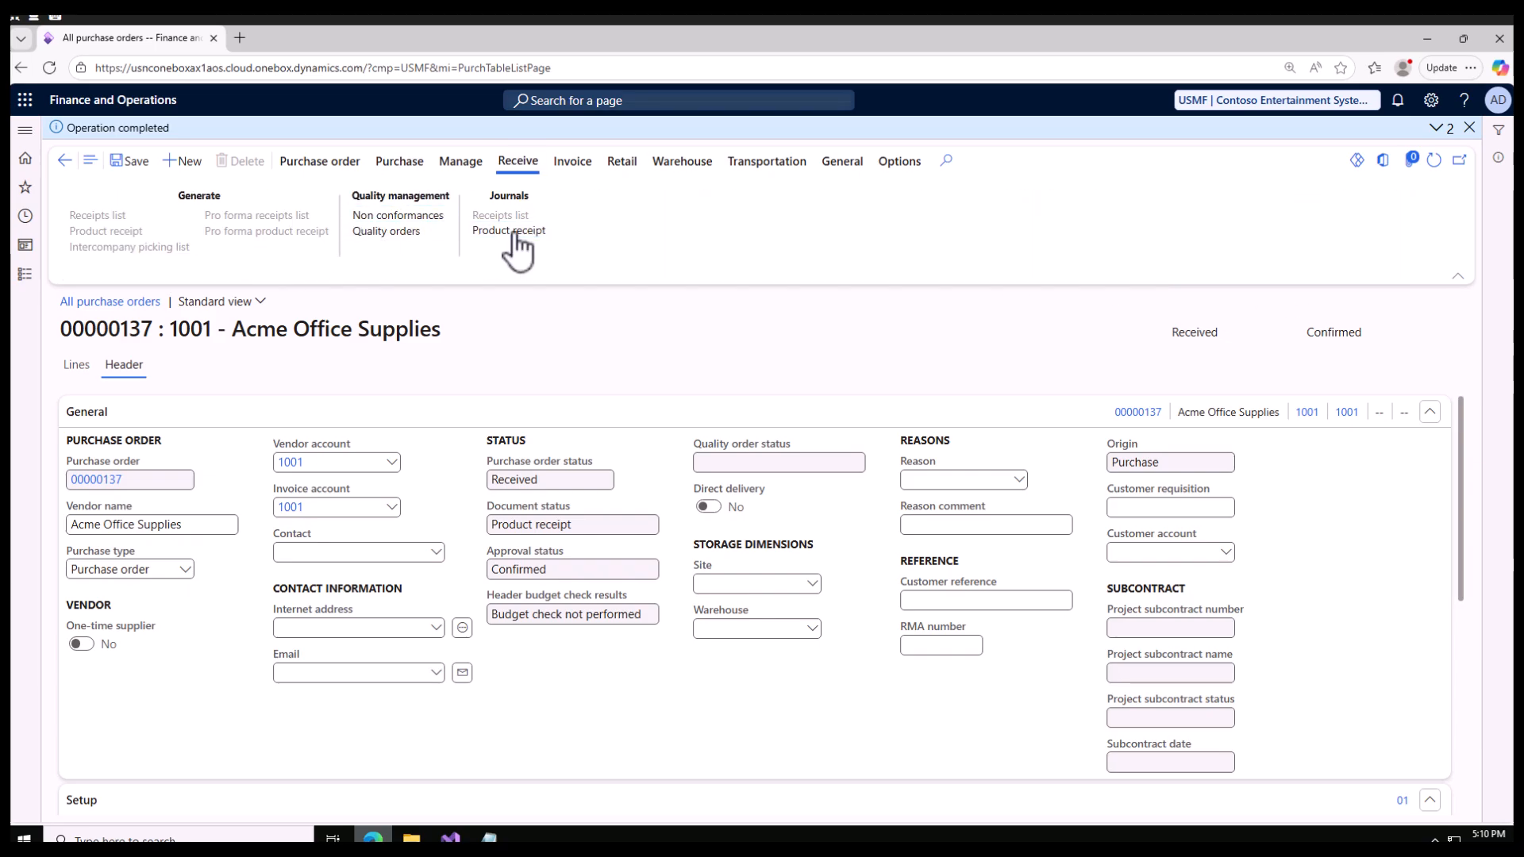
left_click(135, 238)
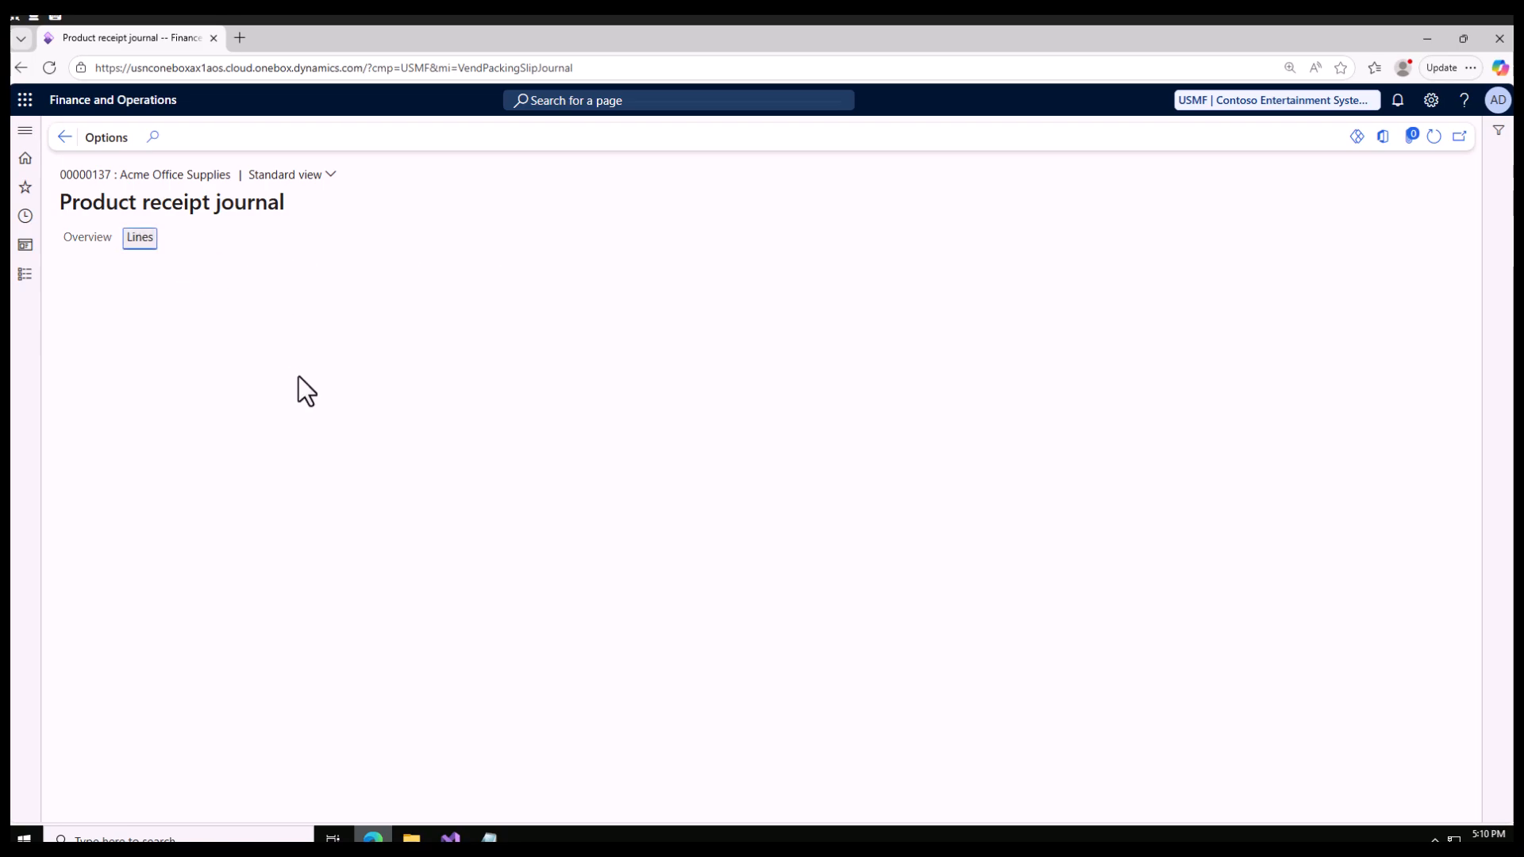
left_click(1083, 328)
key("ctrl+c")
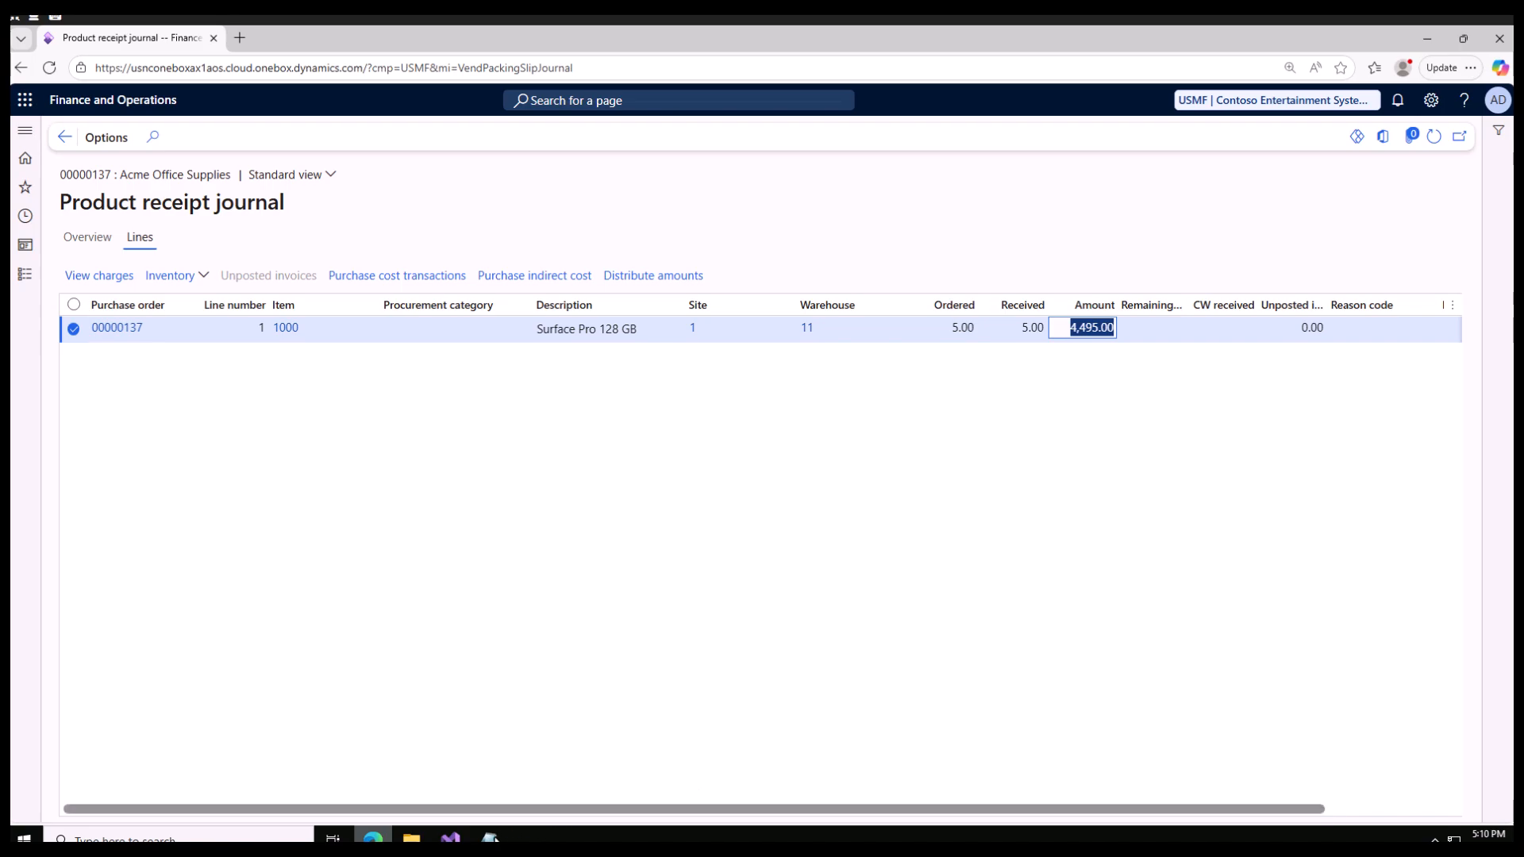
Step: Switch to Notepad and paste the amount 4,495.00 beside the second receipt number, on the same line
left_click(489, 838)
left_click(219, 225)
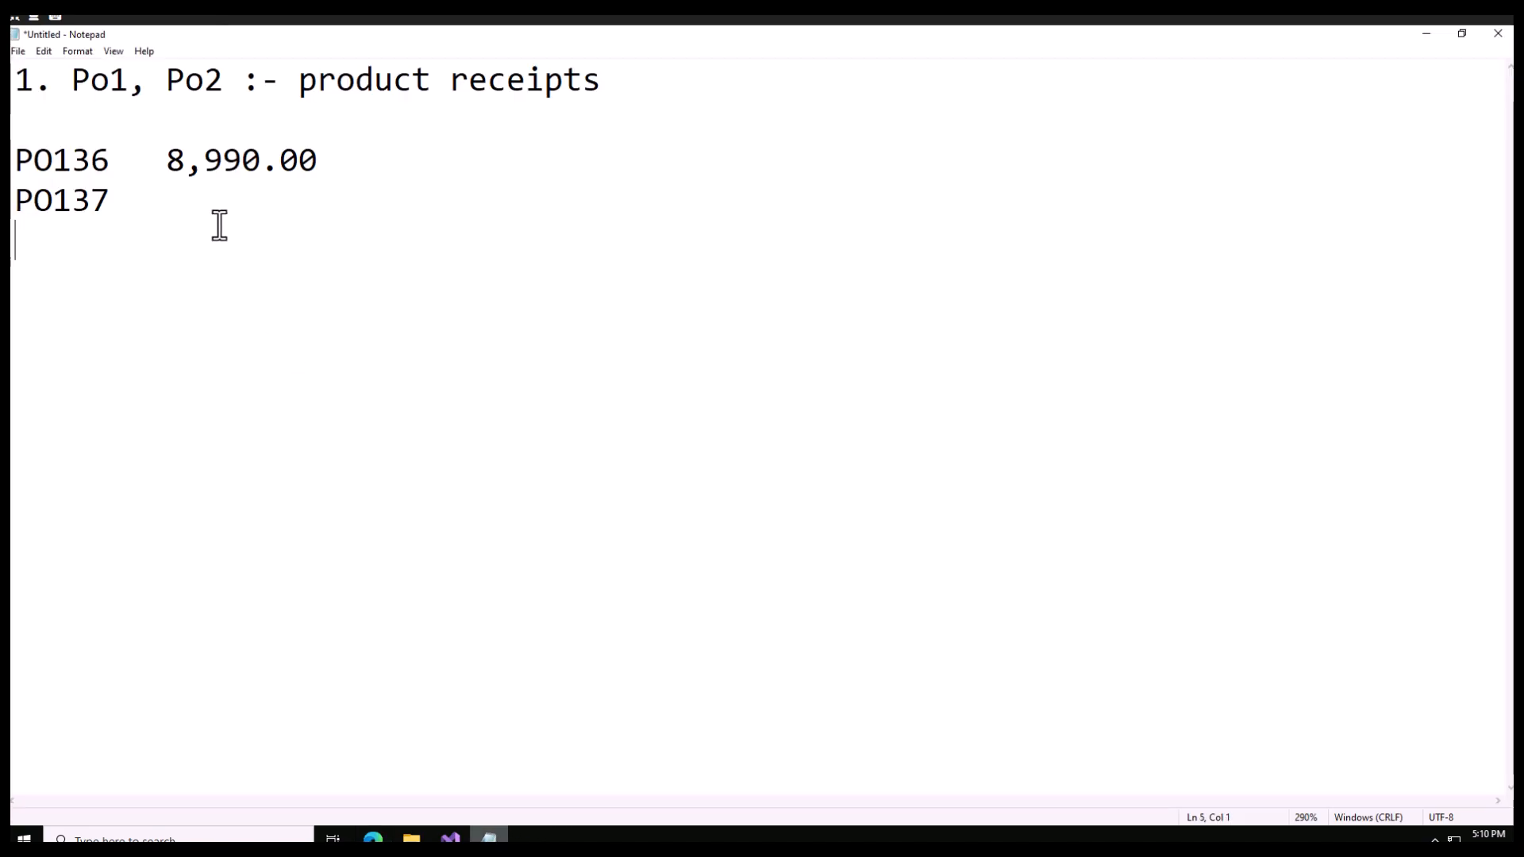
key("ctrl+v")
left_click(17, 246)
key("BackSpace")
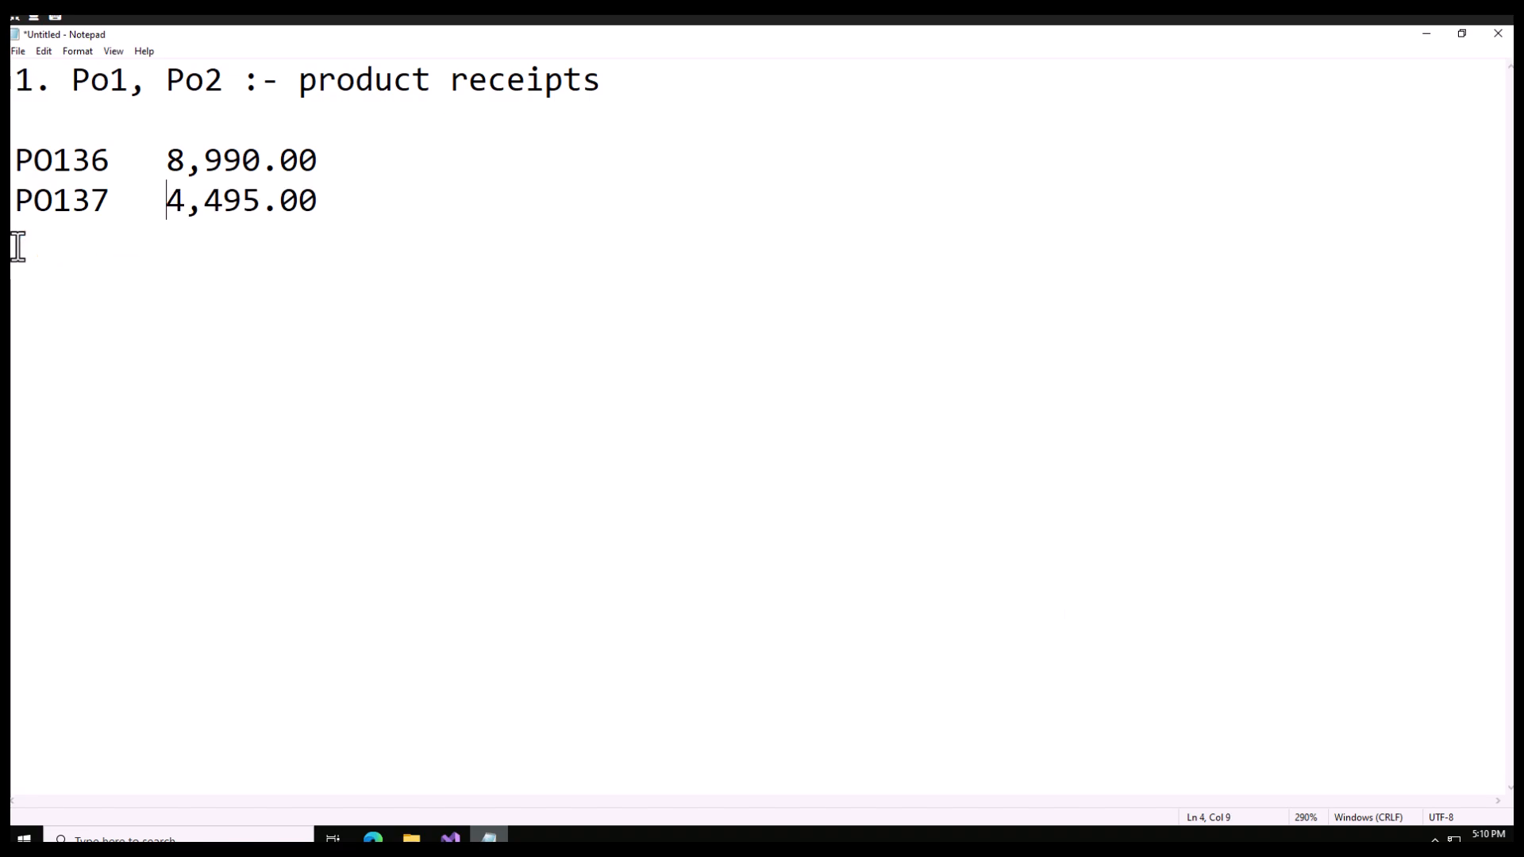
Step: Switch back to the browser, return from the journal to the purchase order list and refresh it
left_click(377, 835)
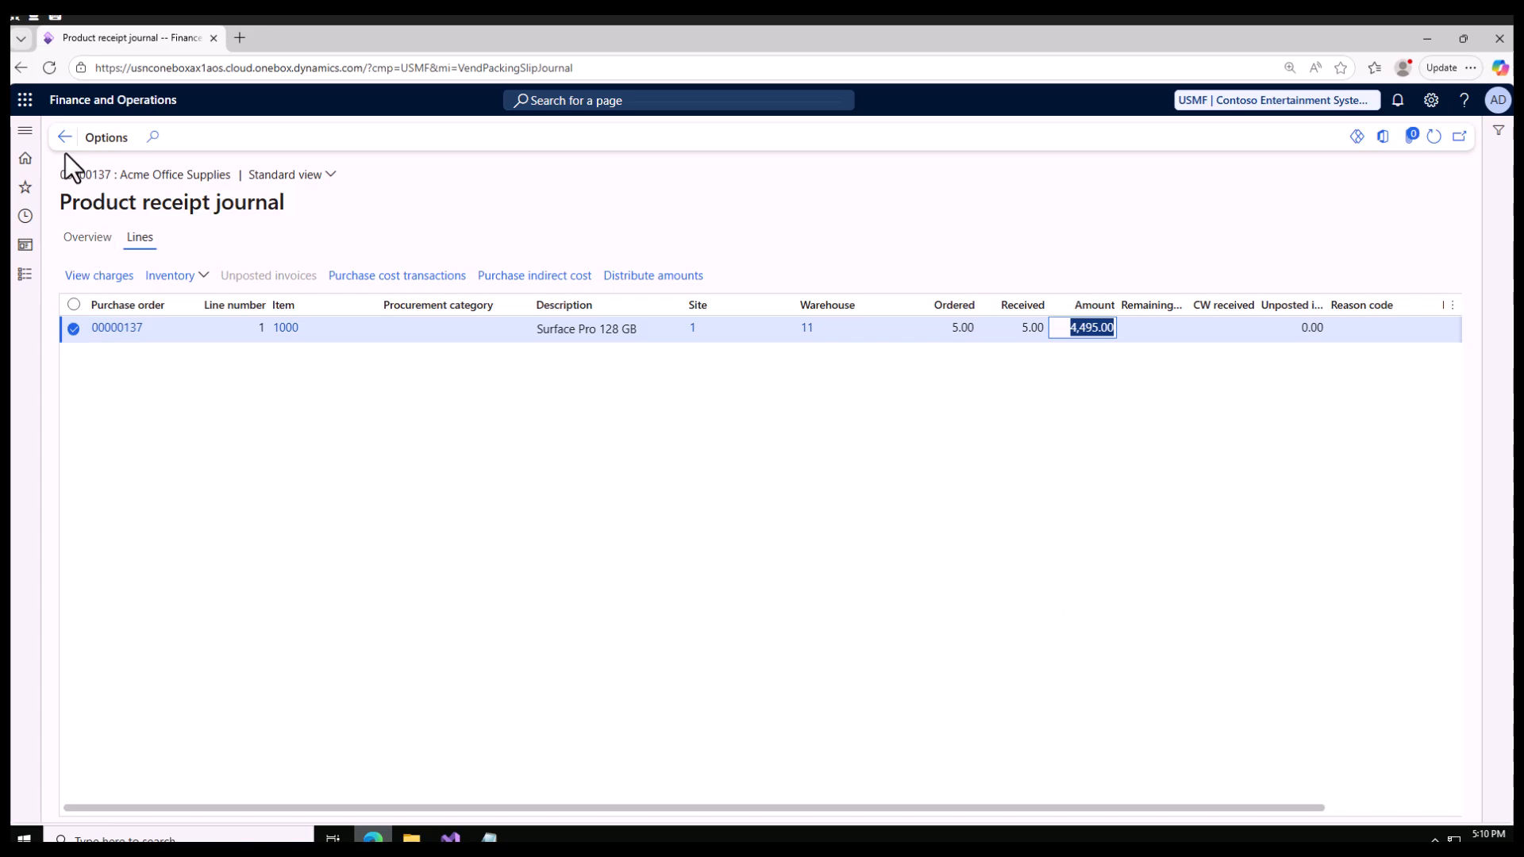
left_click(66, 139)
left_click(65, 163)
left_click(1434, 162)
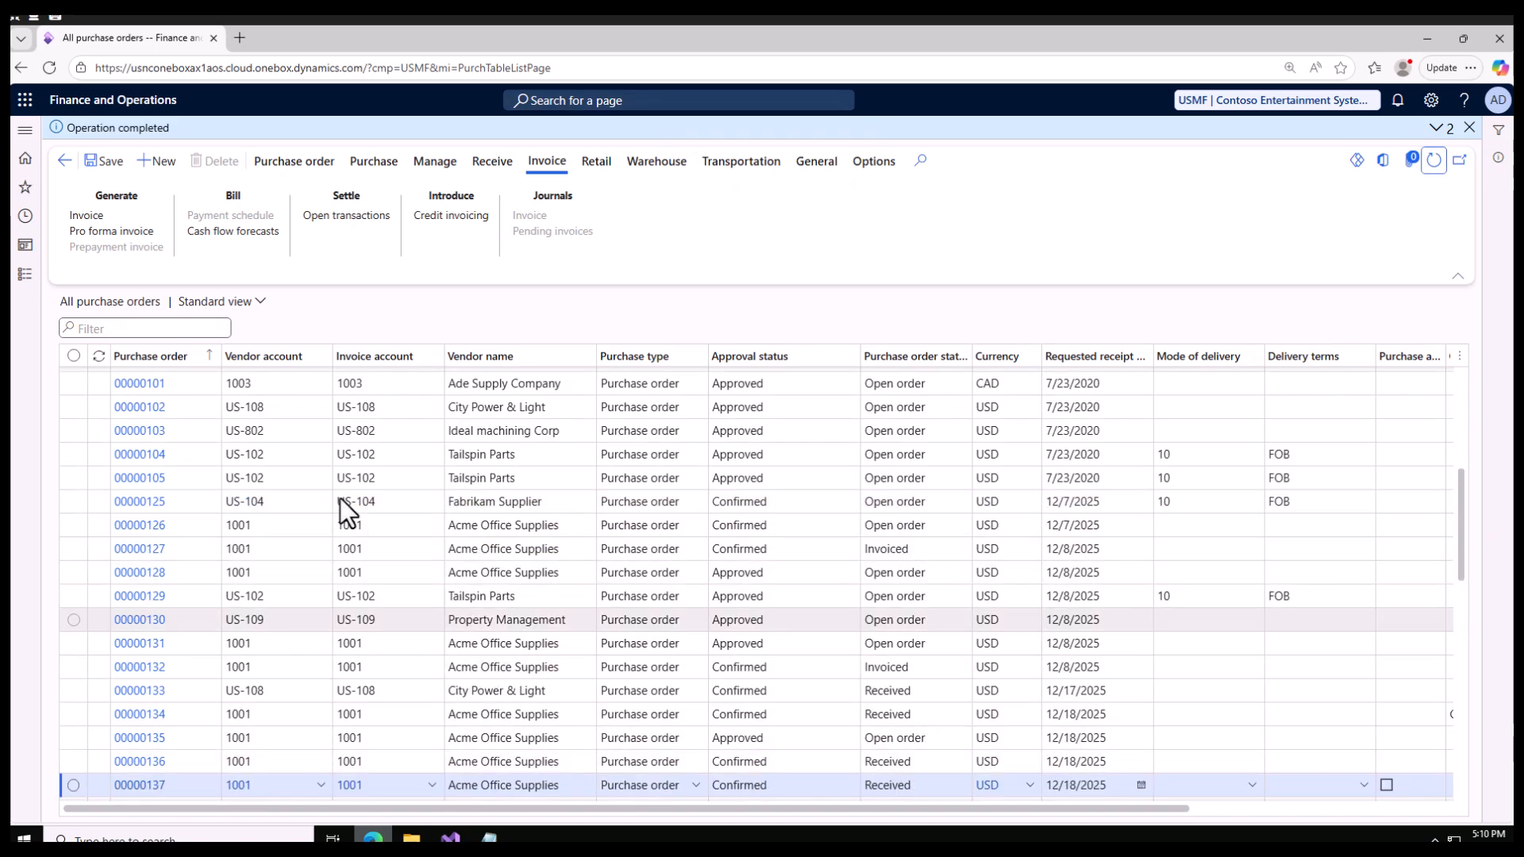
Step: Open the pending vendor invoices in Accounts payable and start a new vendor invoice
left_click(25, 274)
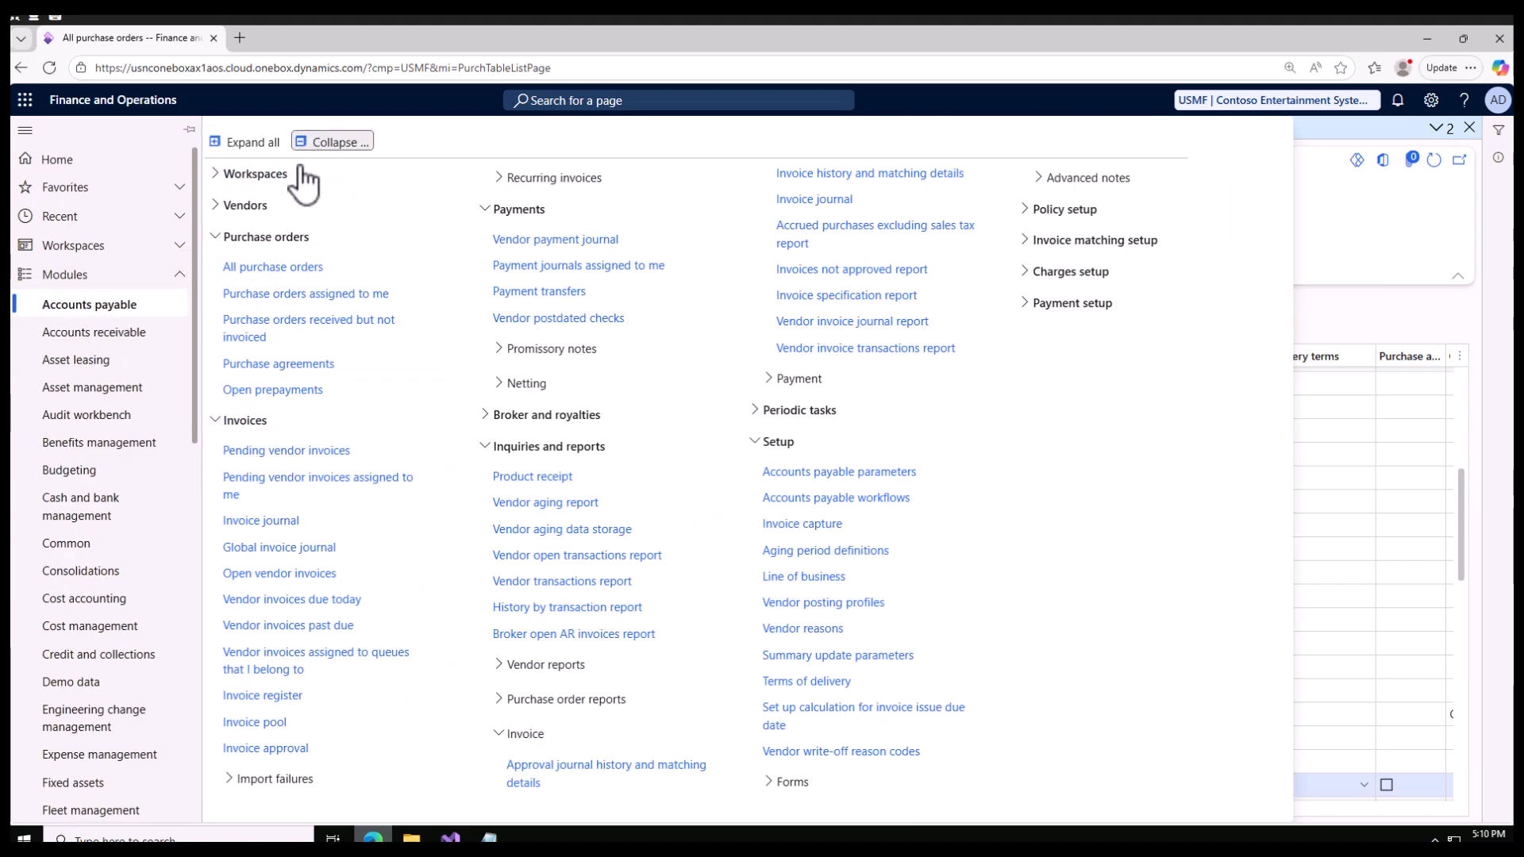
left_click(314, 145)
left_click(226, 270)
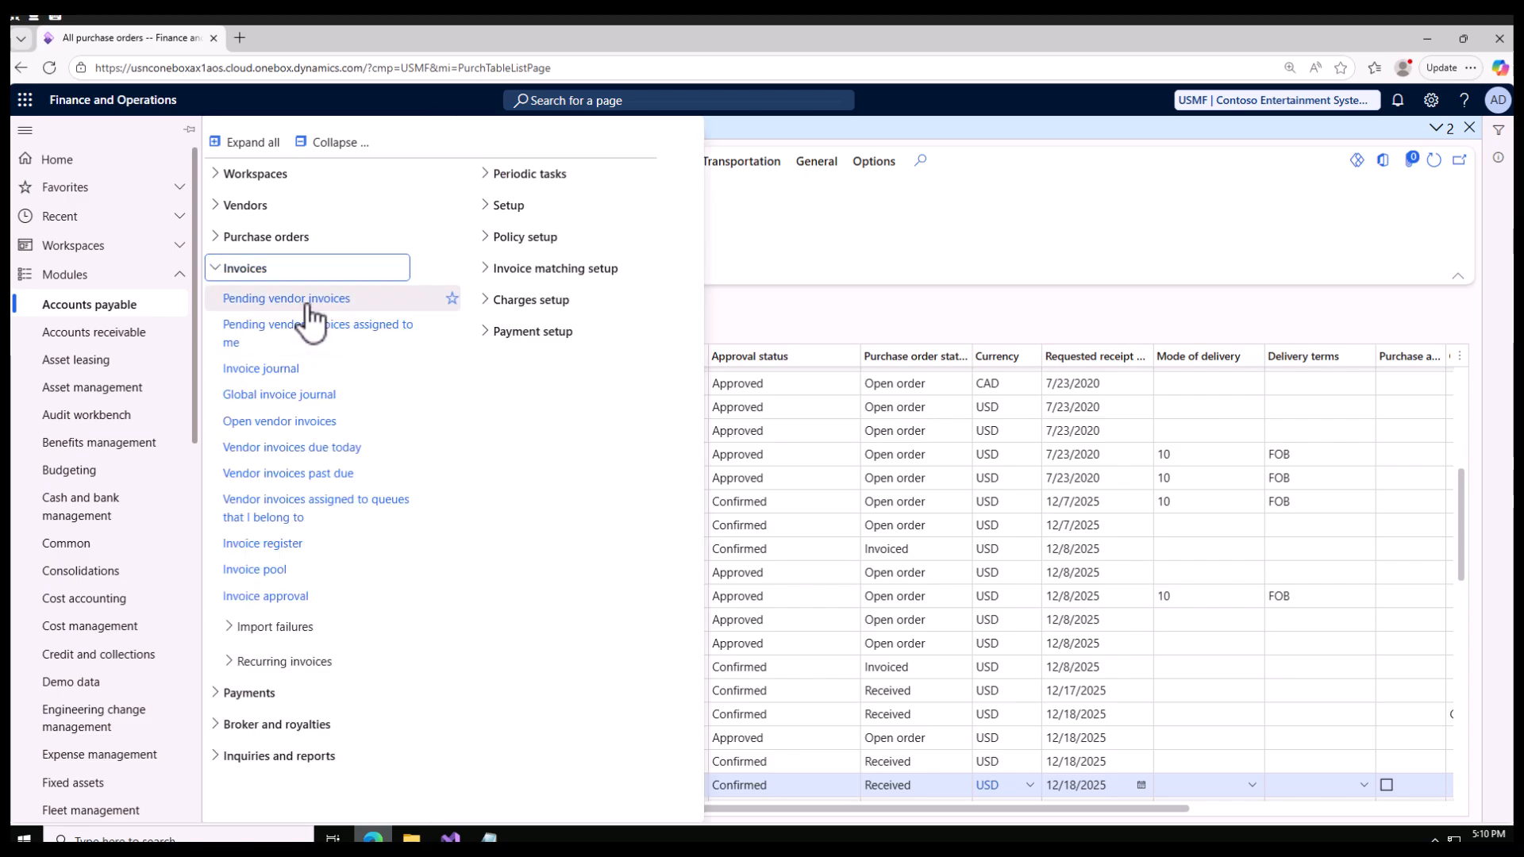
left_click(312, 300)
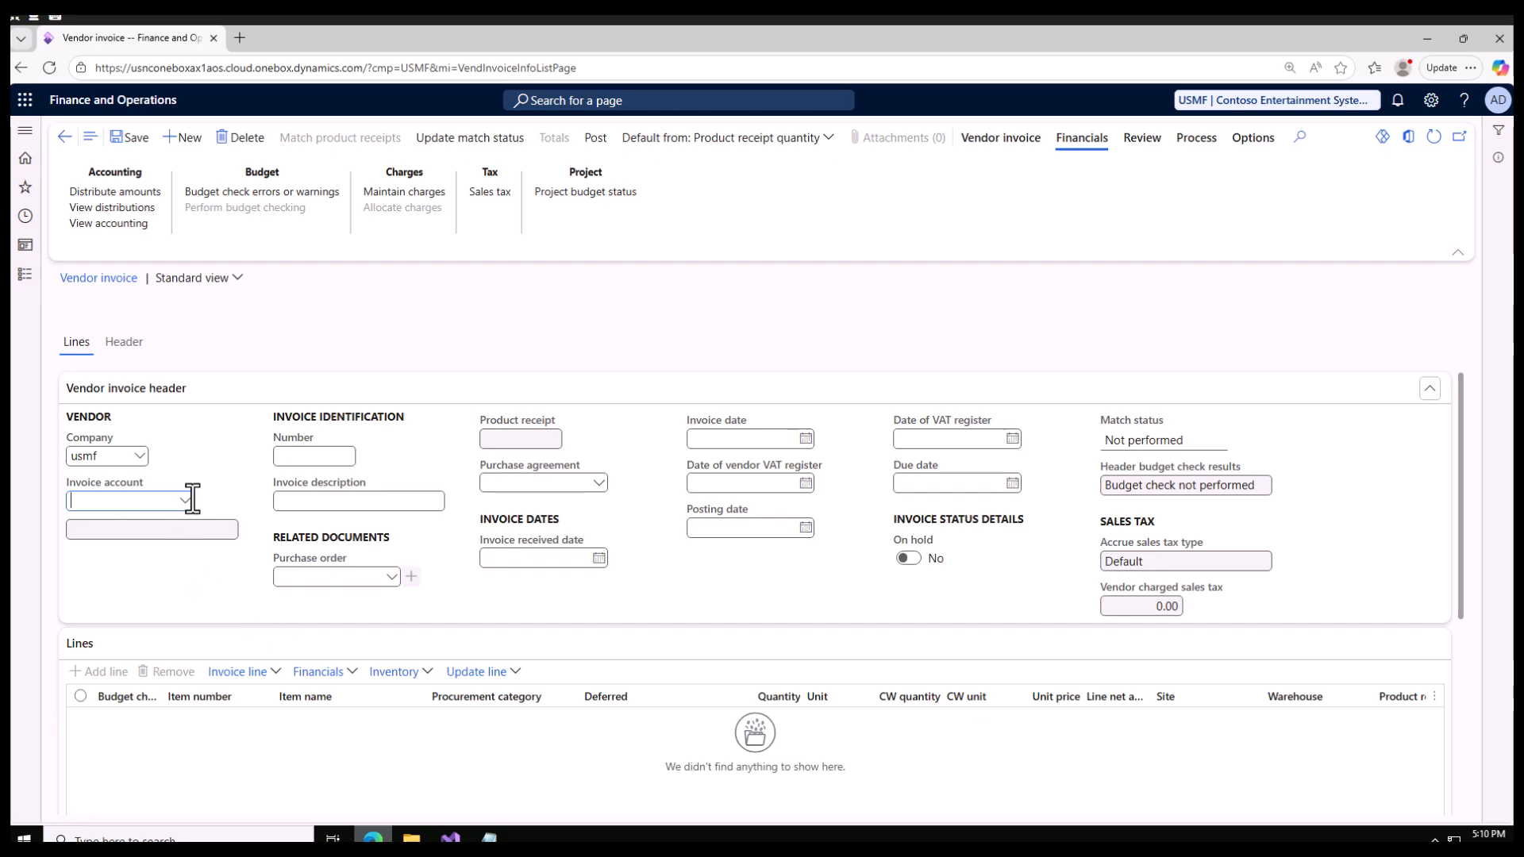
Step: Set the new invoice's vendor to Acme Office Supplies and its invoice number to 101
left_click(187, 507)
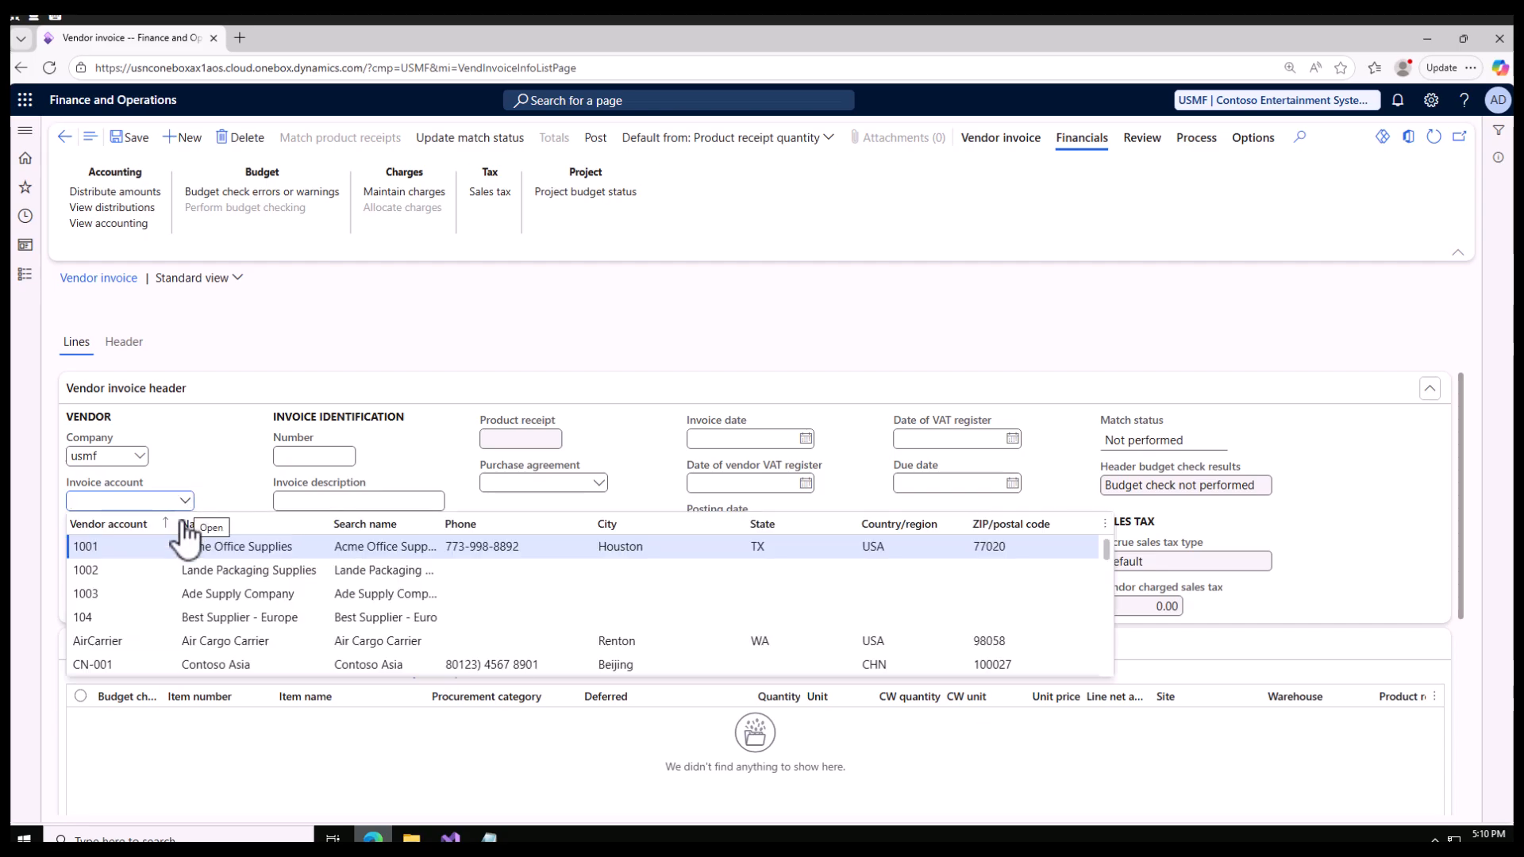
left_click(228, 548)
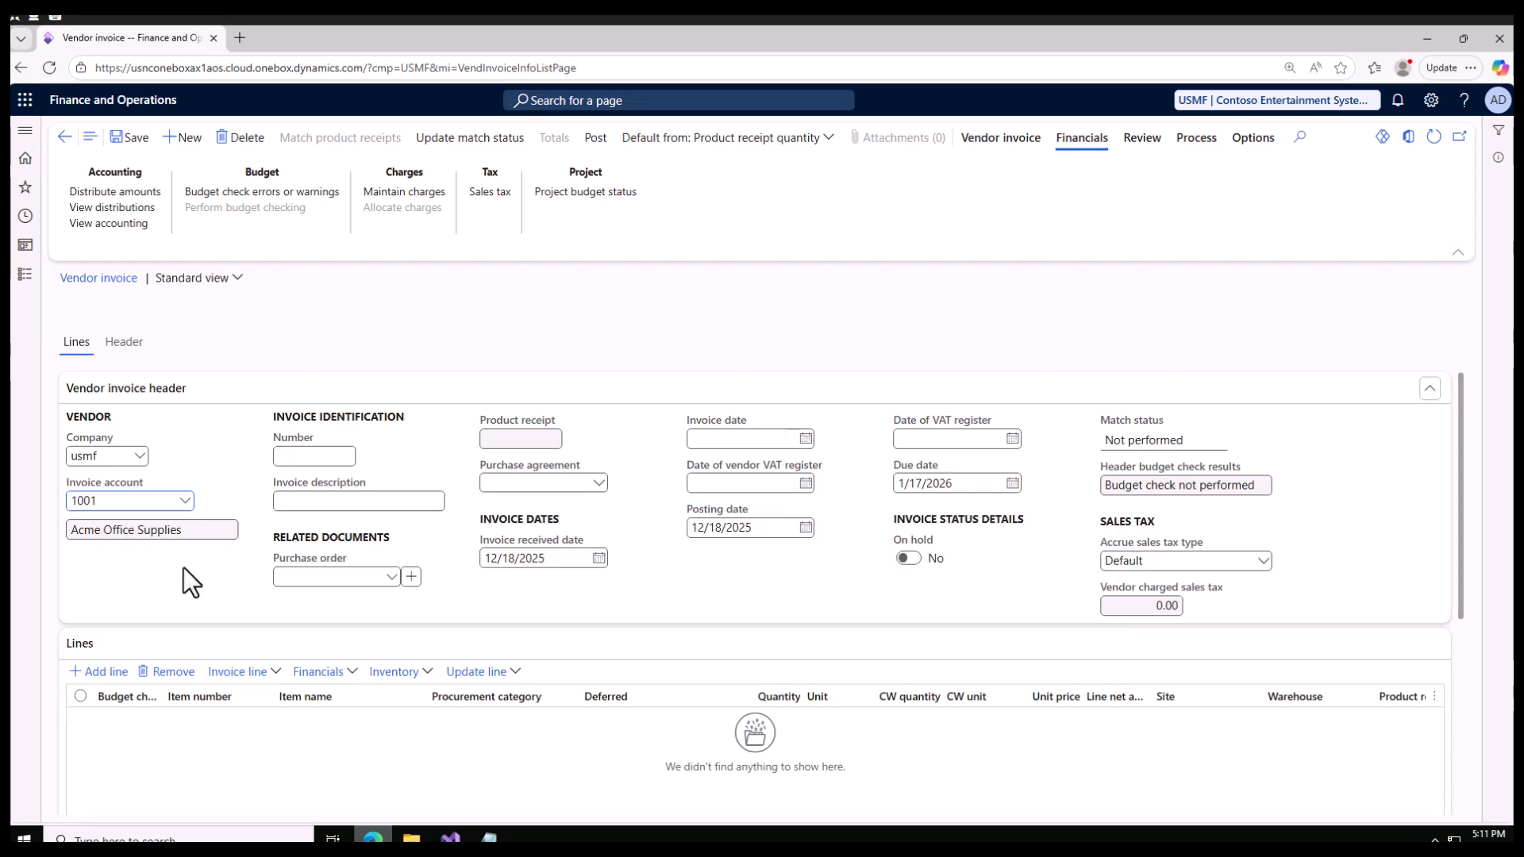
left_click(306, 459)
left_click_drag(306, 465, 280, 462)
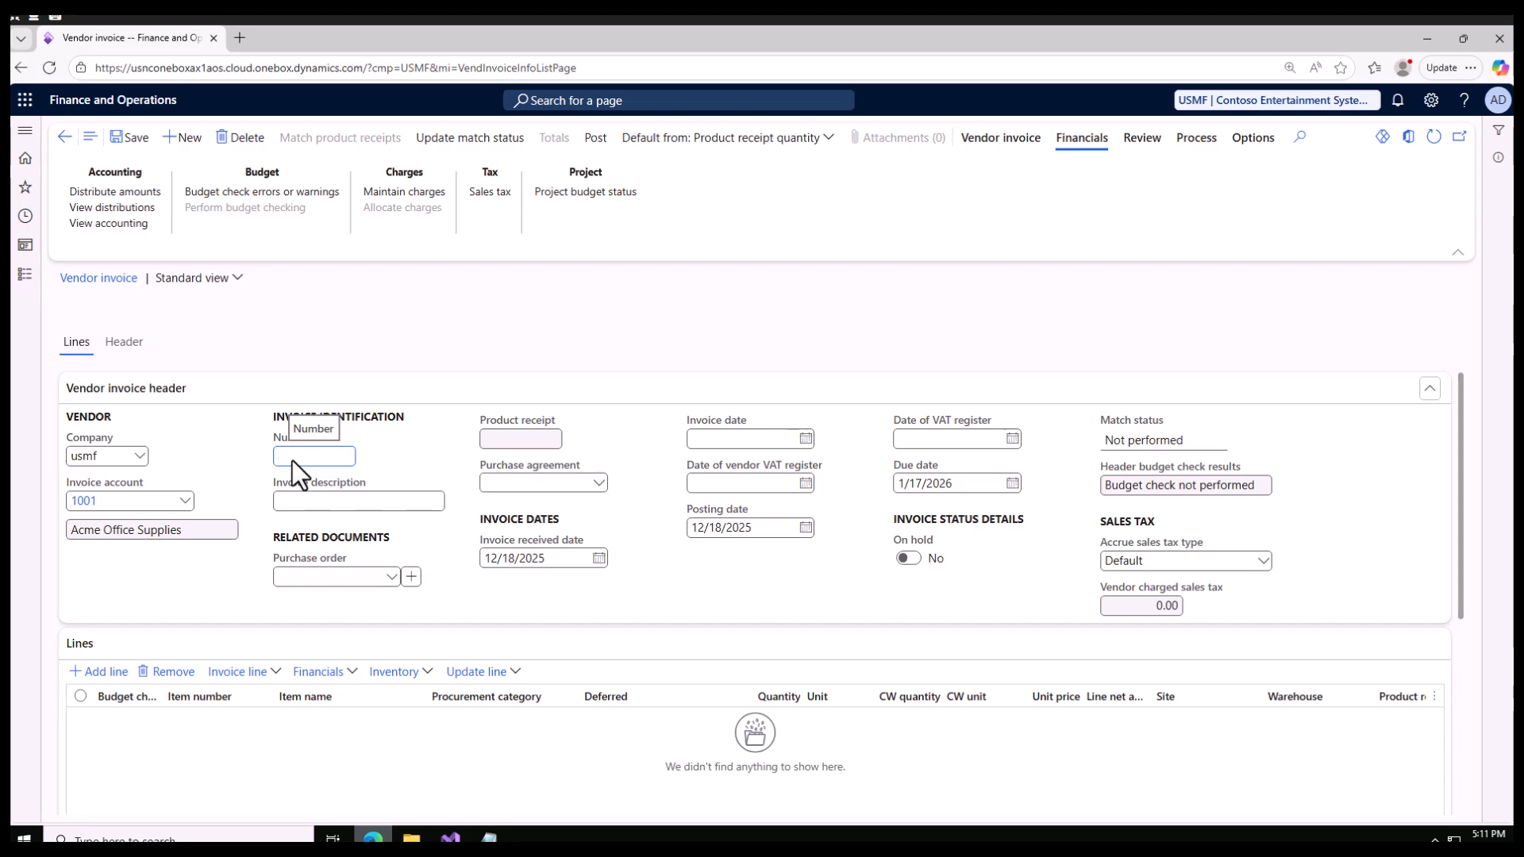
left_click(337, 505)
Step: Link invoice 101 to the first of the two newly received Acme Office Supplies purchase orders
left_click(390, 581)
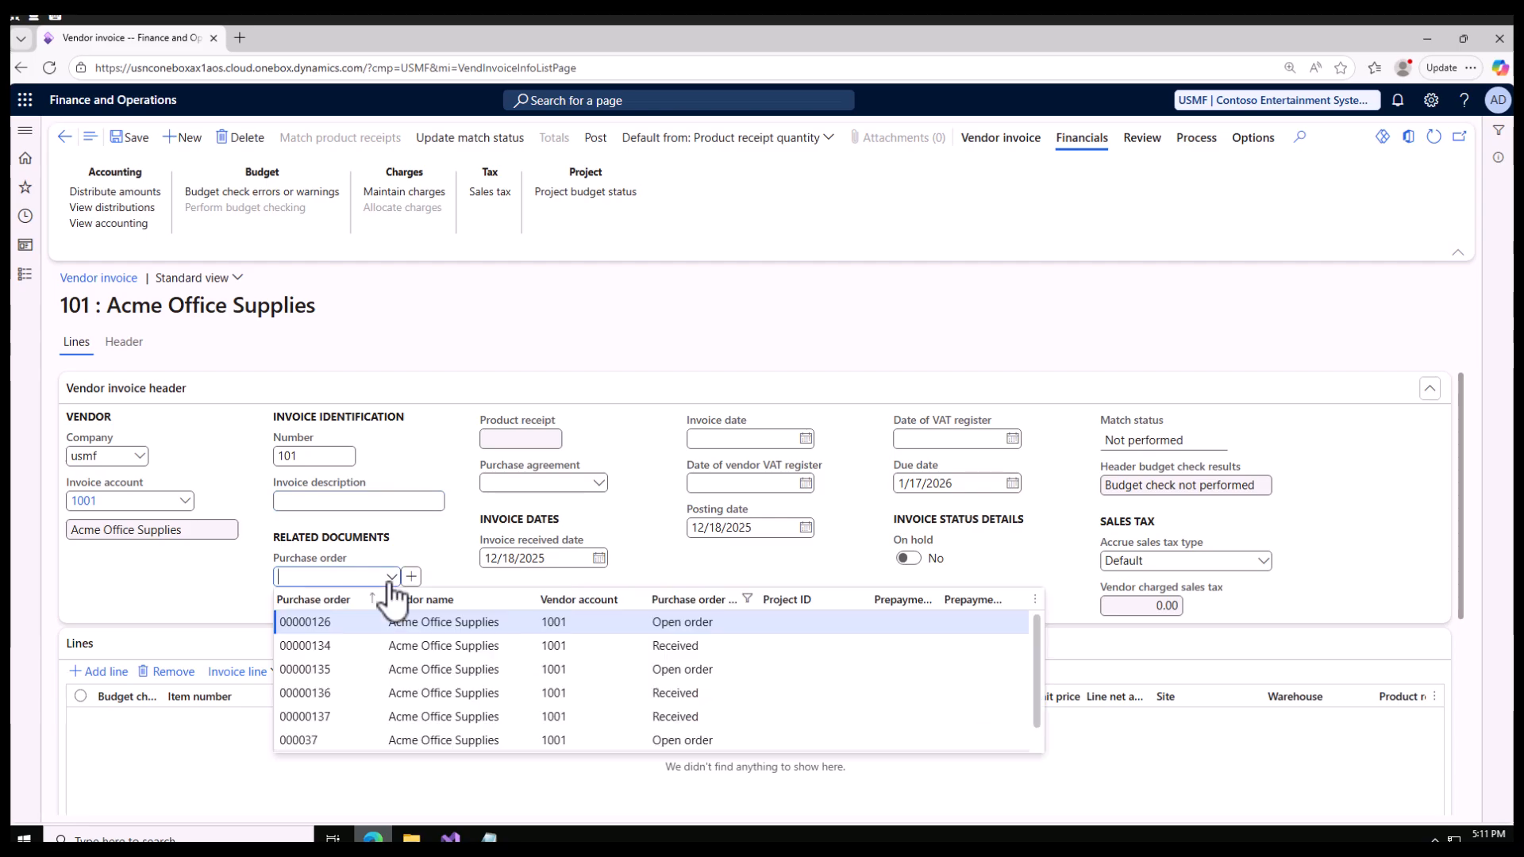
scroll(385, 698, "down", 1)
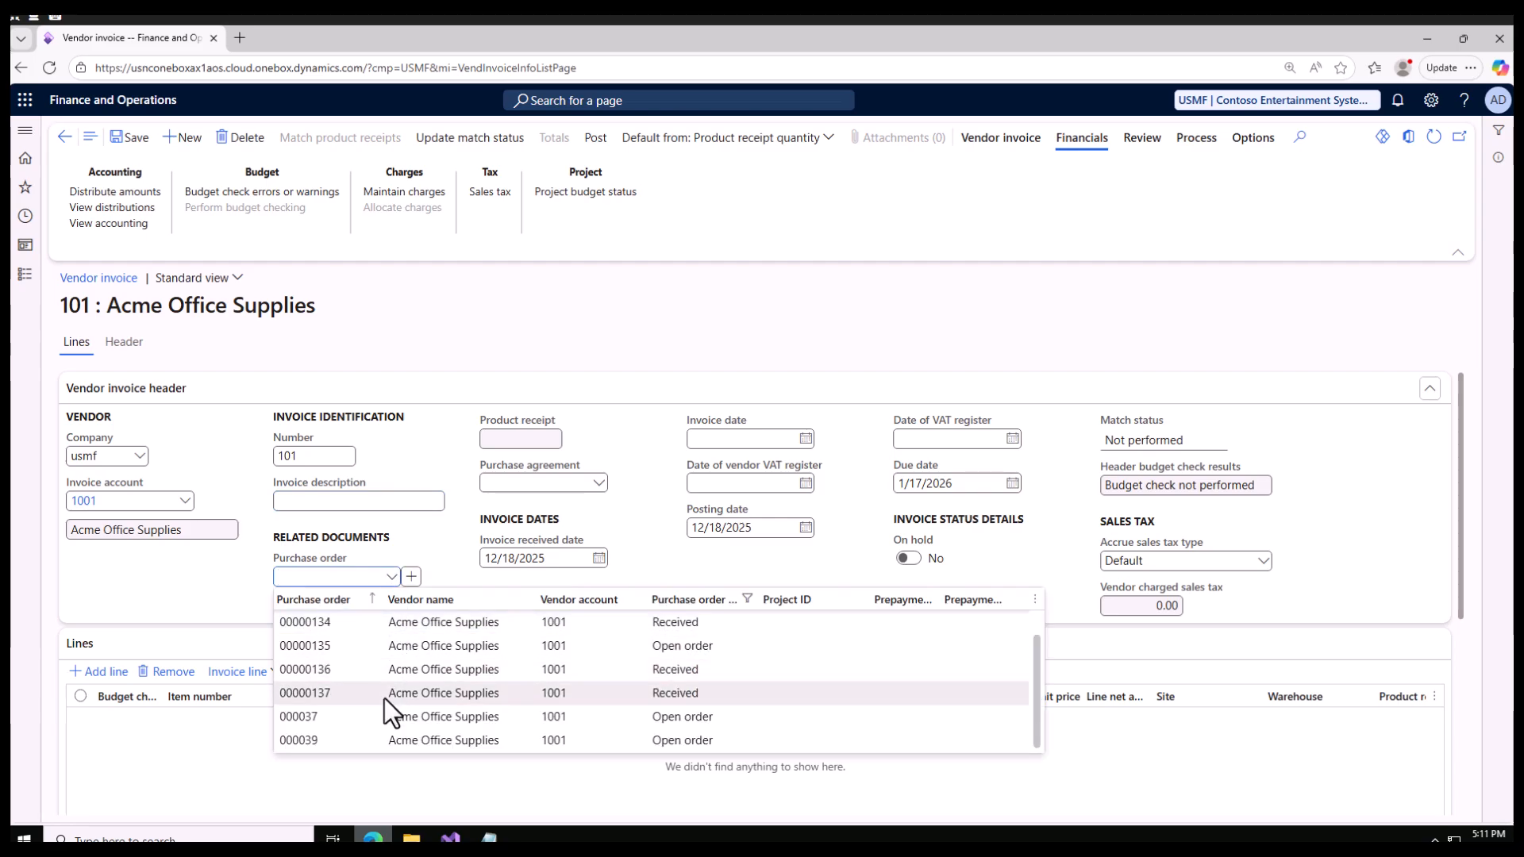
scroll(384, 698, "up", 1)
left_click(333, 694)
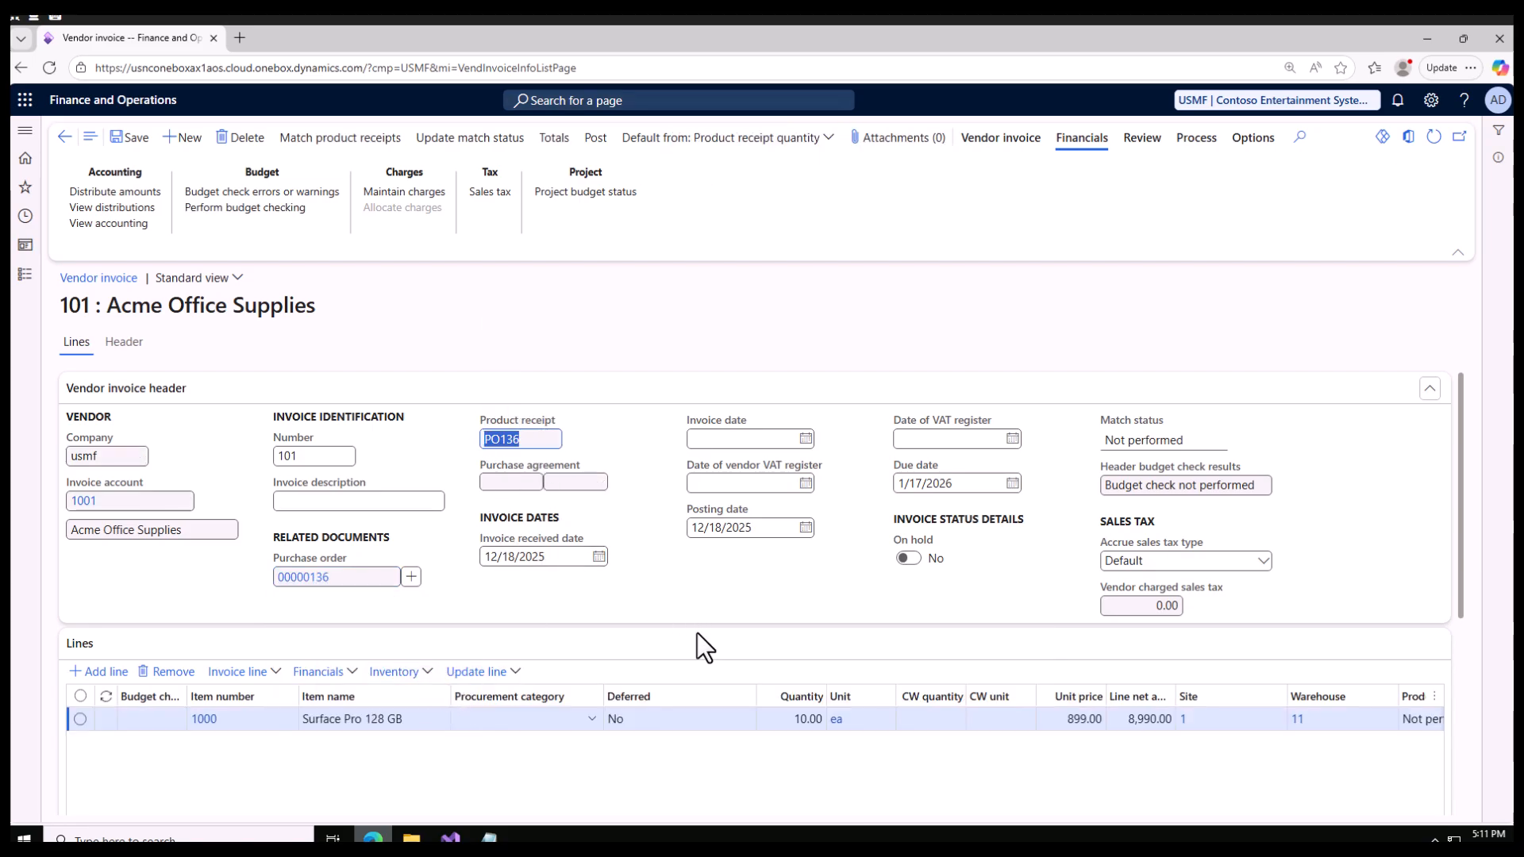
Step: Save the first order's invoice and update its match status, returning to the pending vendor invoices list
scroll(589, 730, "down", 2)
scroll(589, 730, "down", 2)
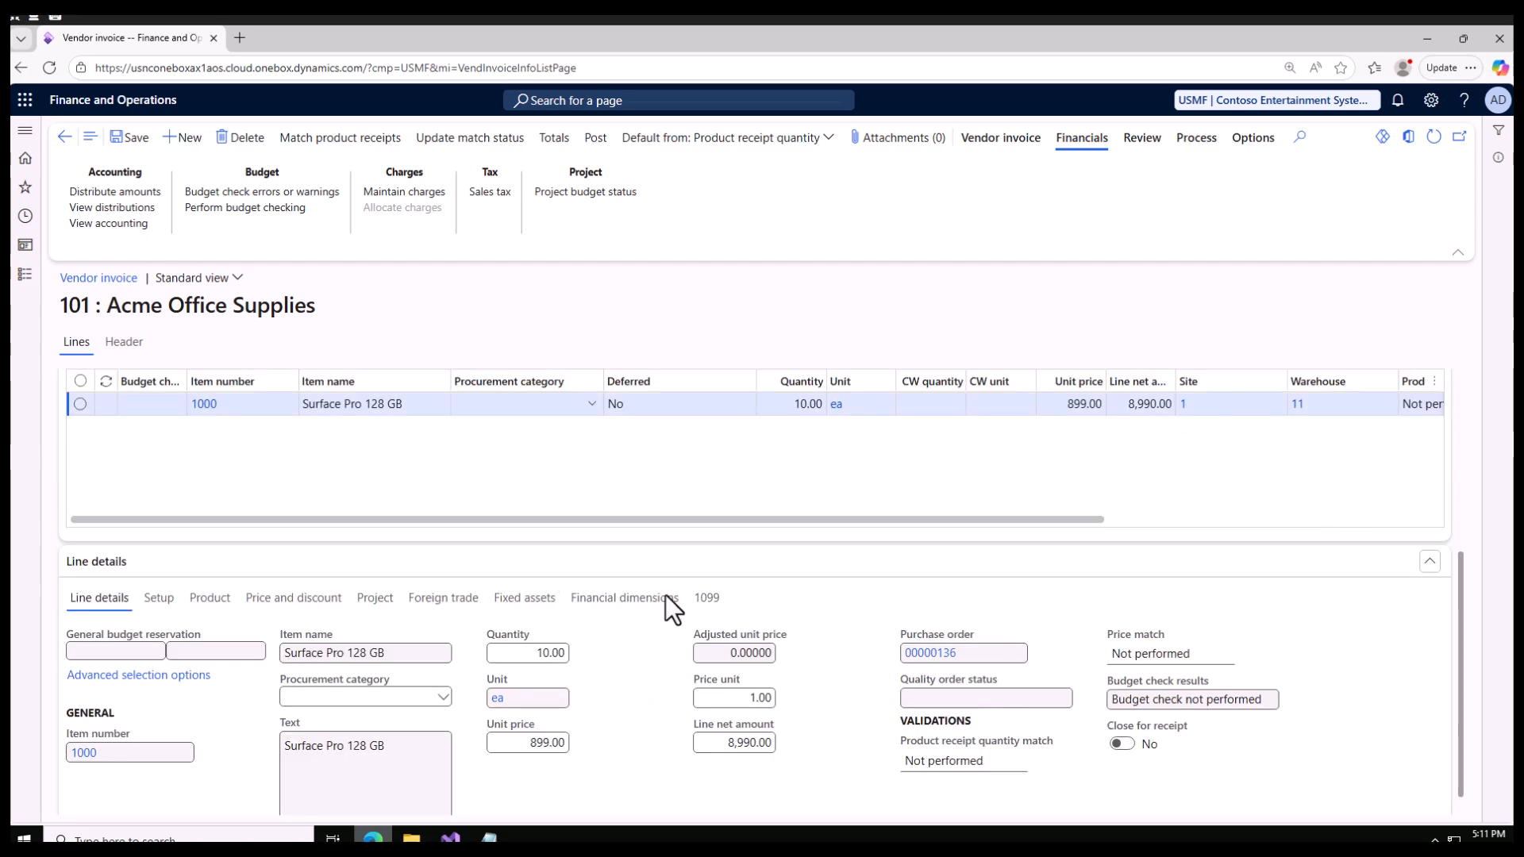
scroll(430, 578, "up", 4)
left_click(138, 139)
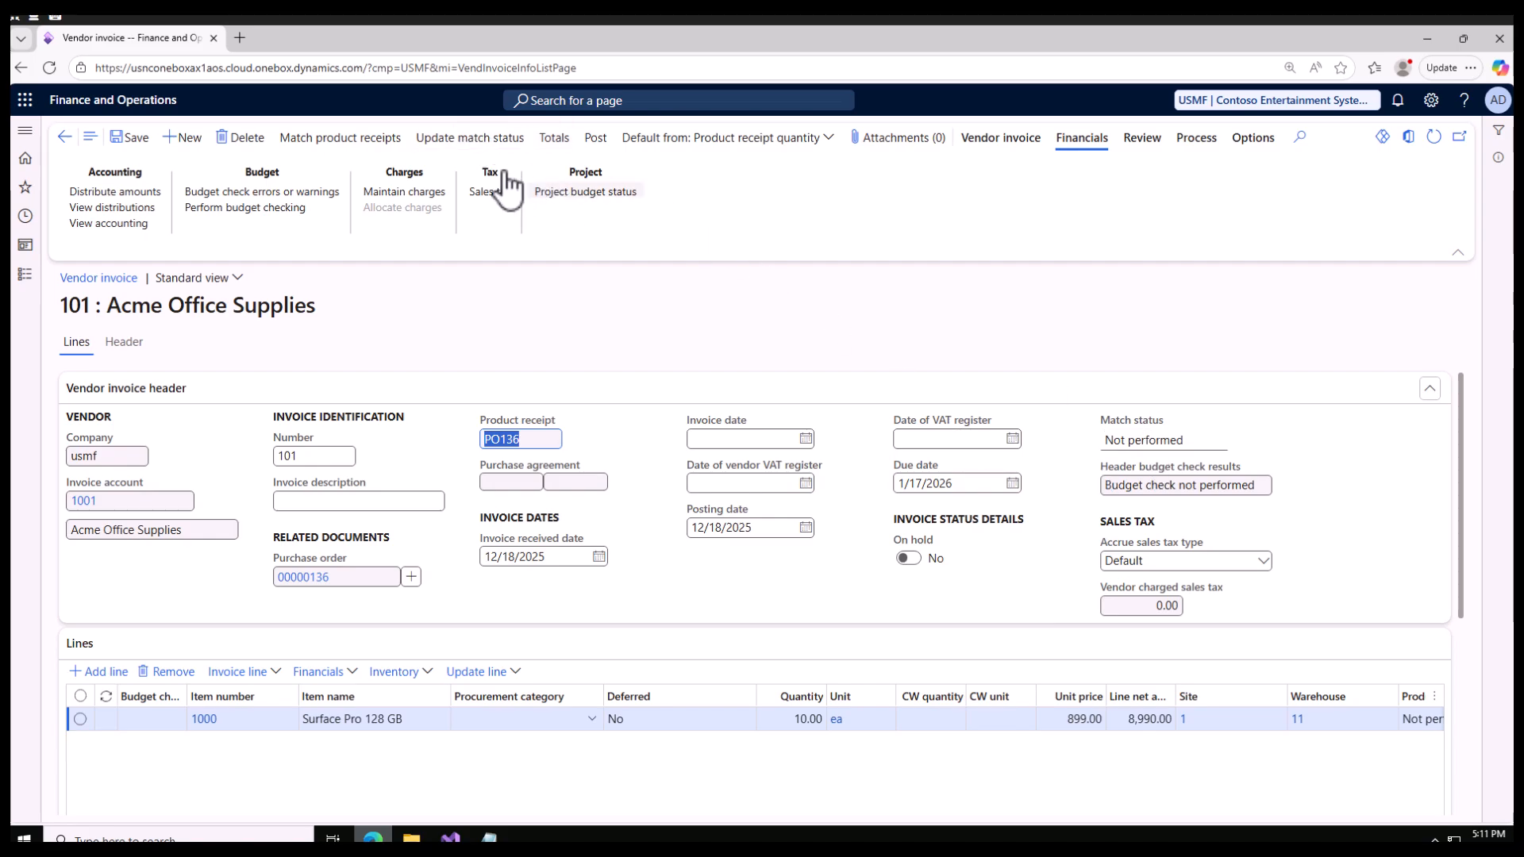
left_click(464, 139)
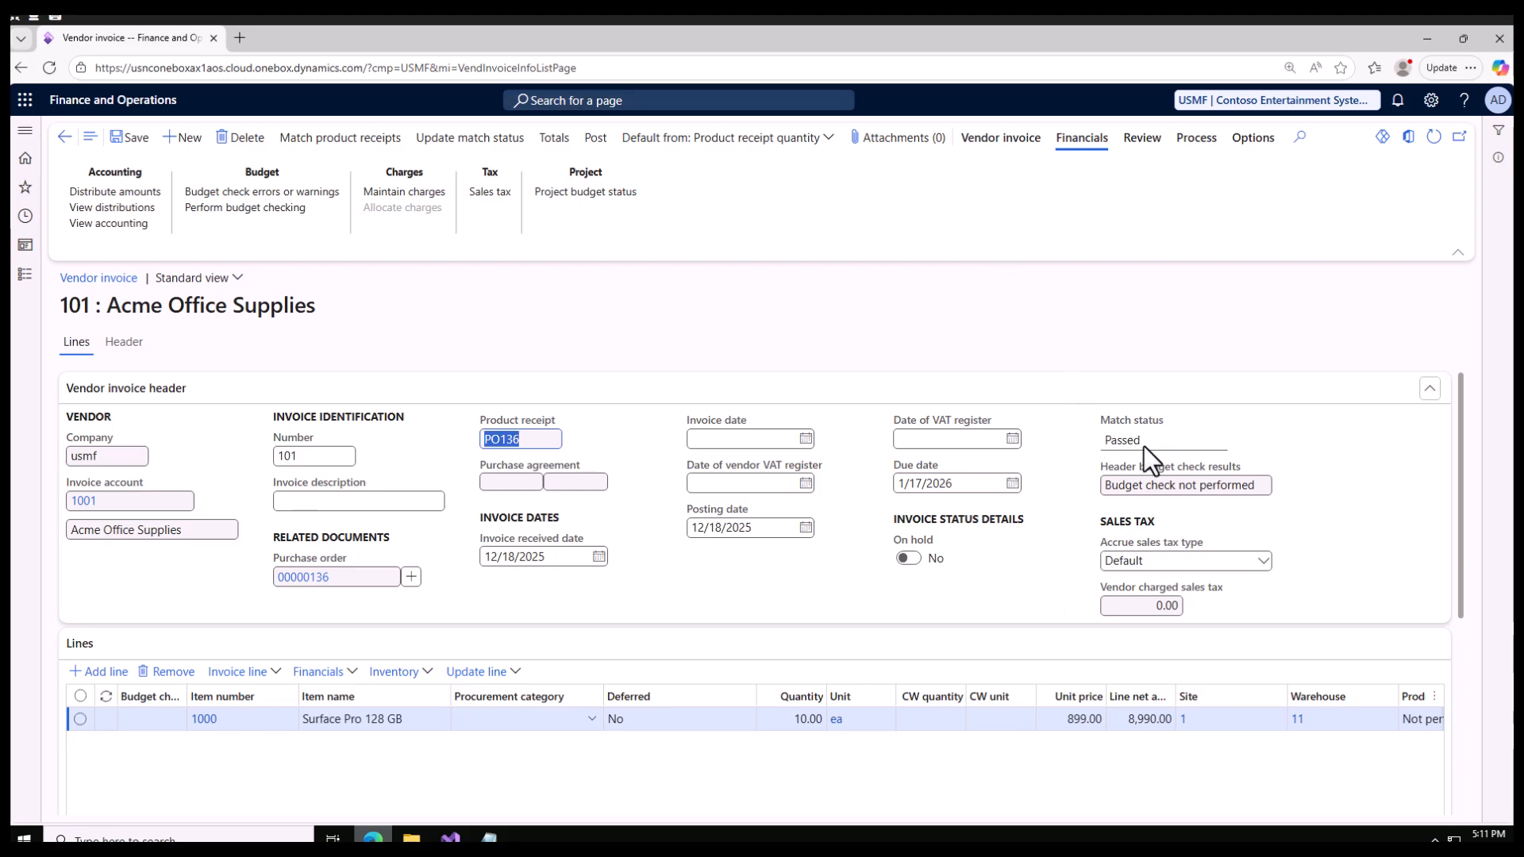
left_click(63, 139)
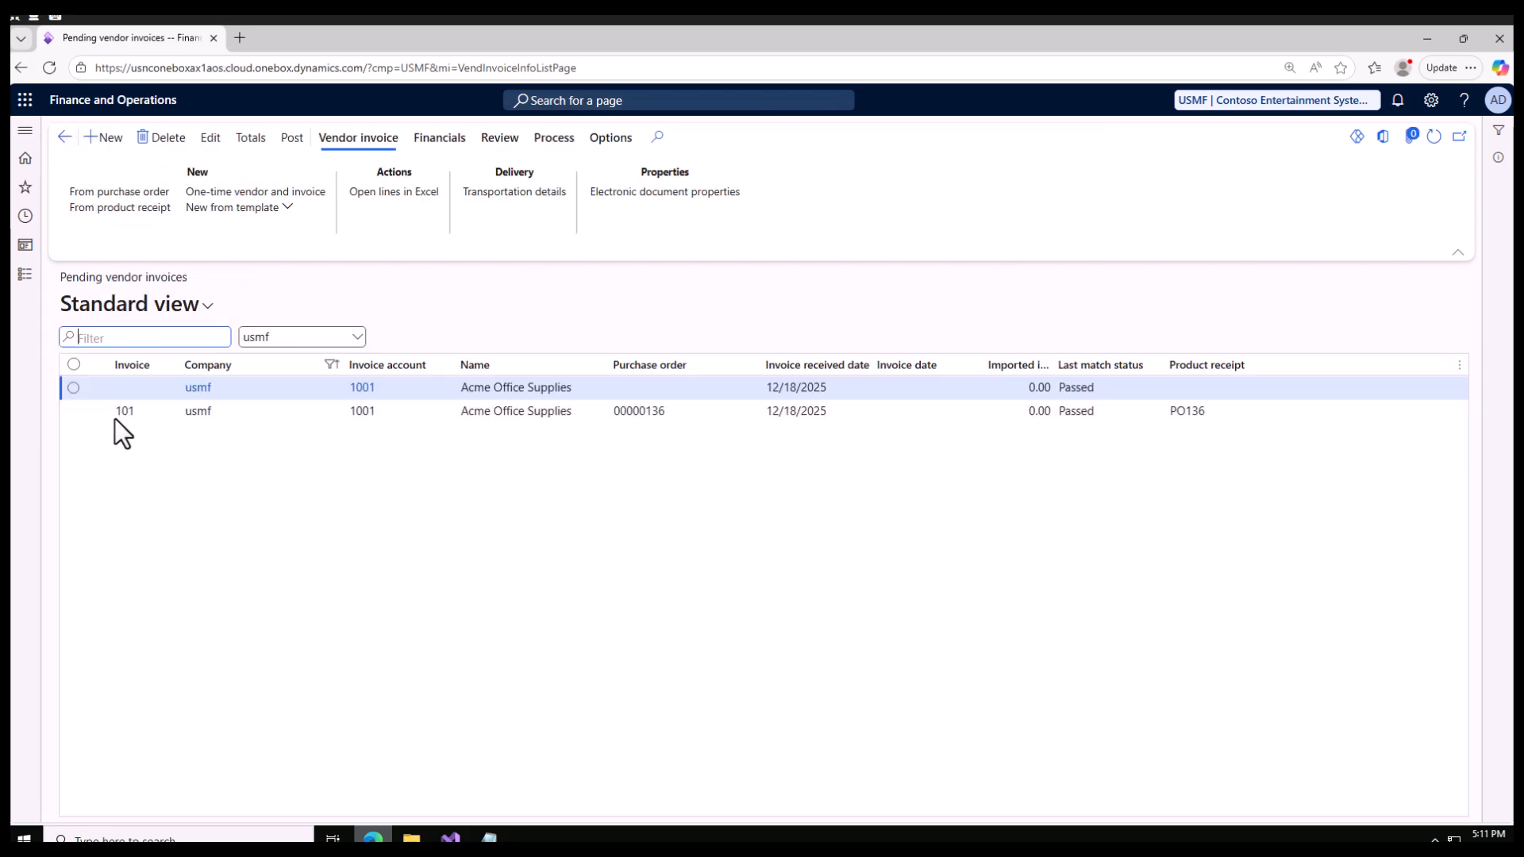
Step: Create another vendor invoice for Acme Office Supplies, also numbered 101
left_click(644, 411)
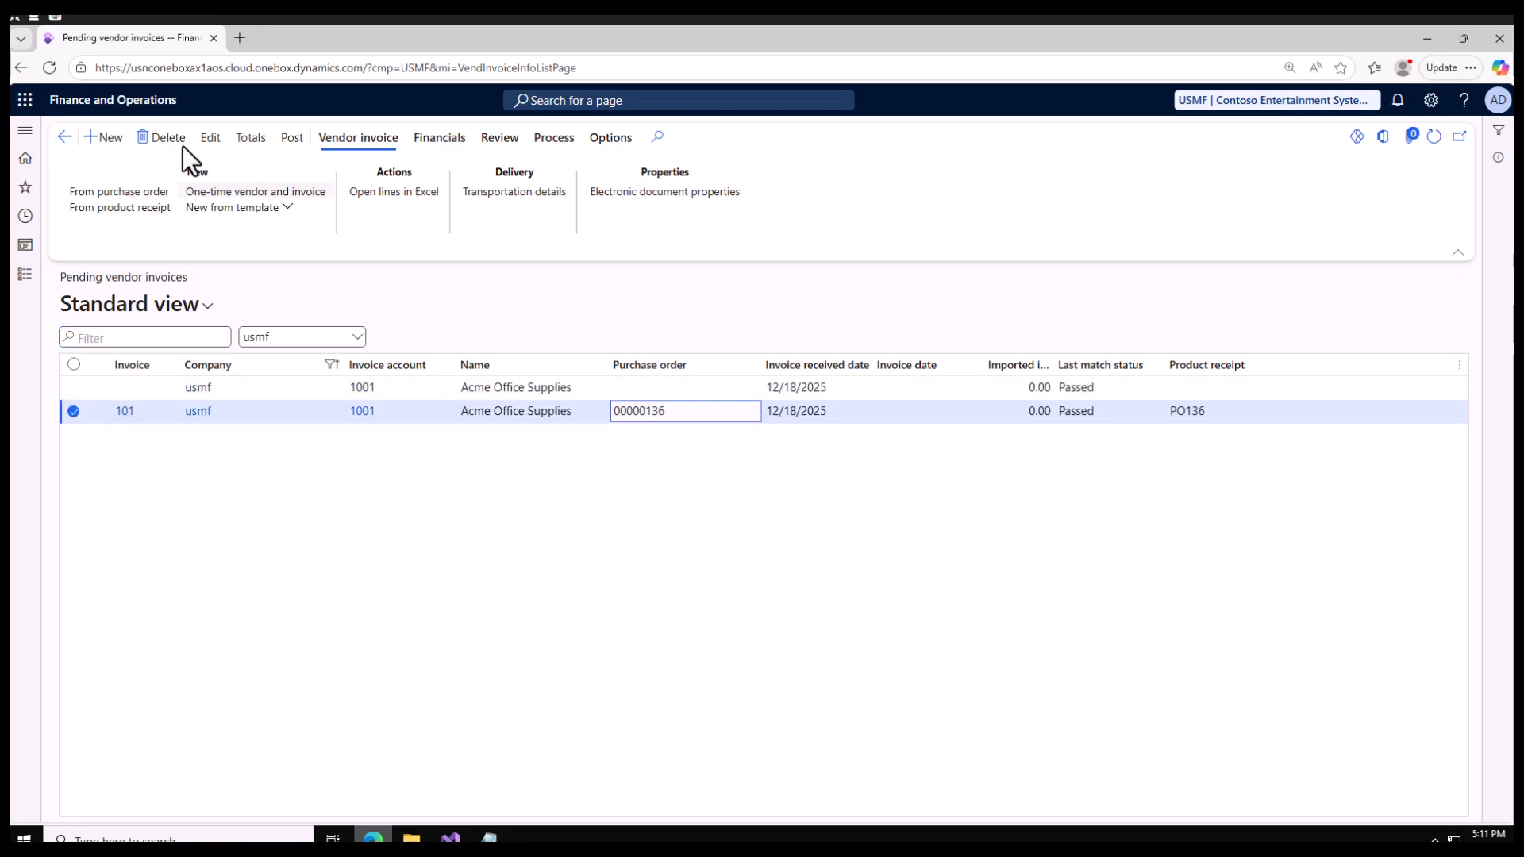
left_click(112, 138)
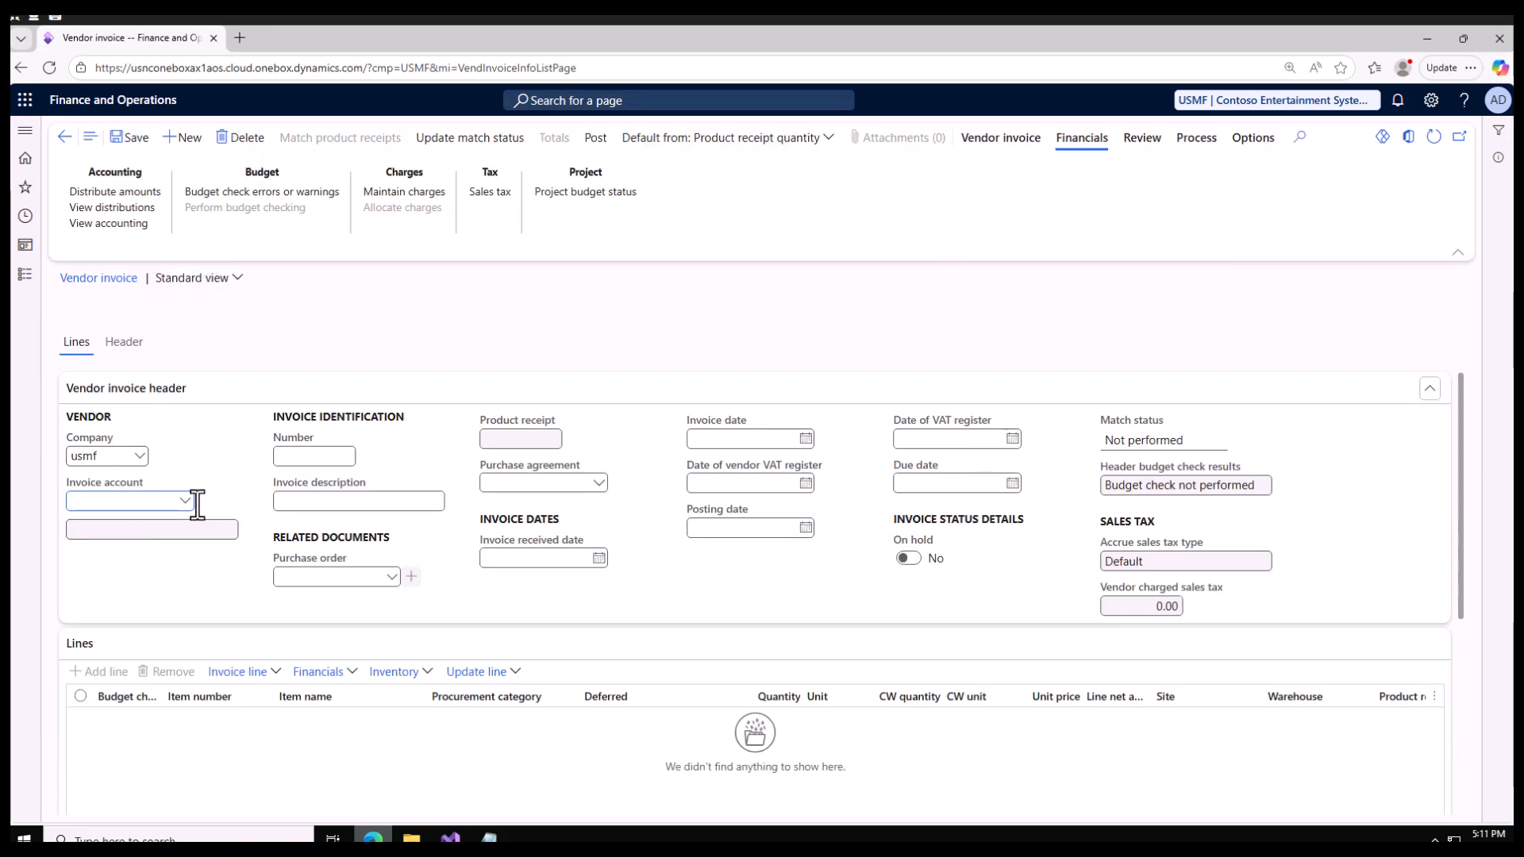
left_click(185, 501)
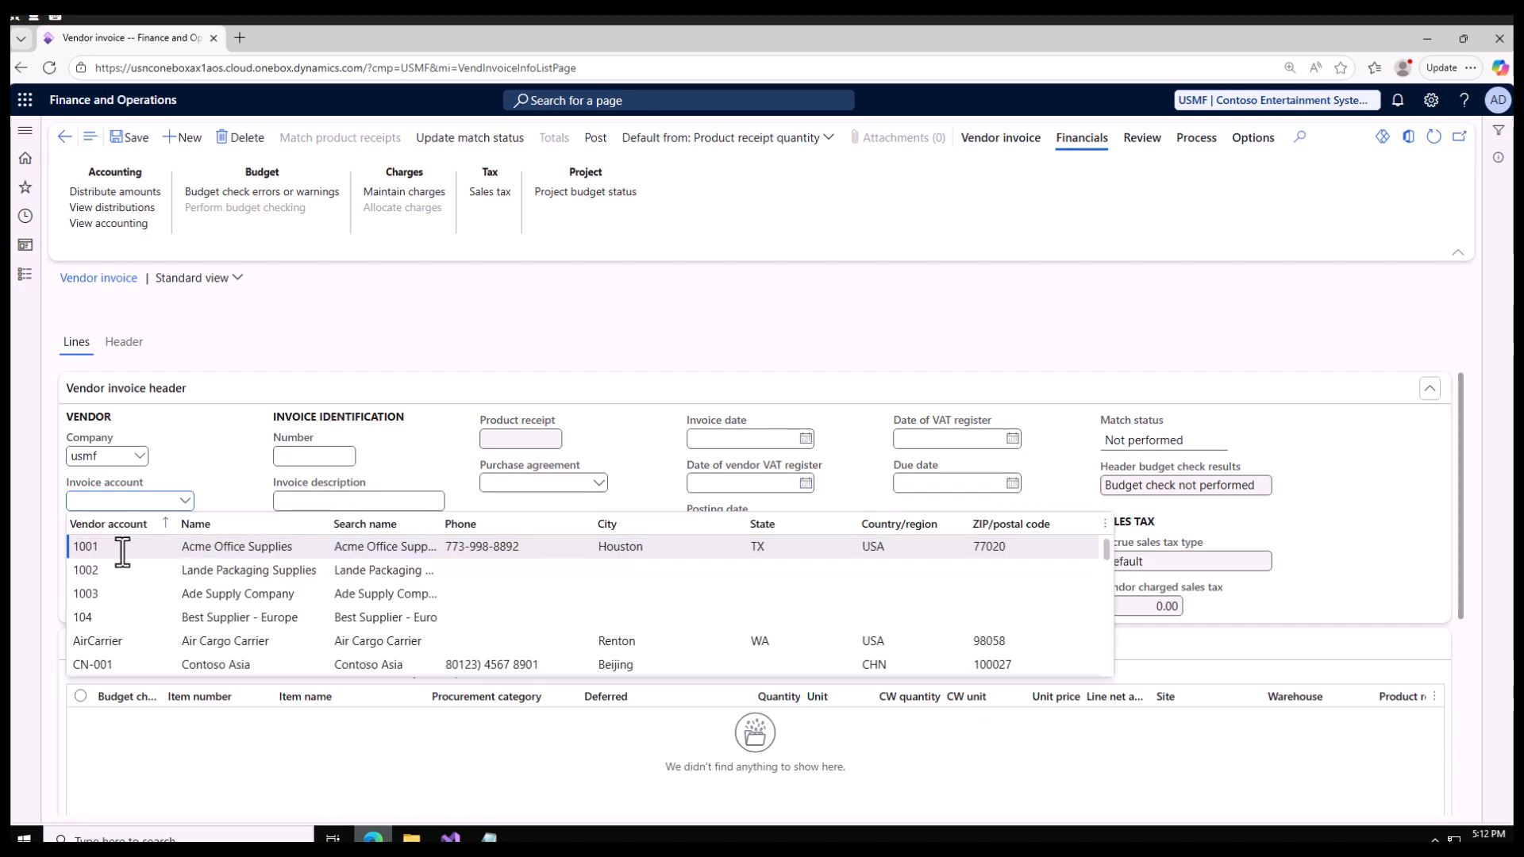
left_click(315, 454)
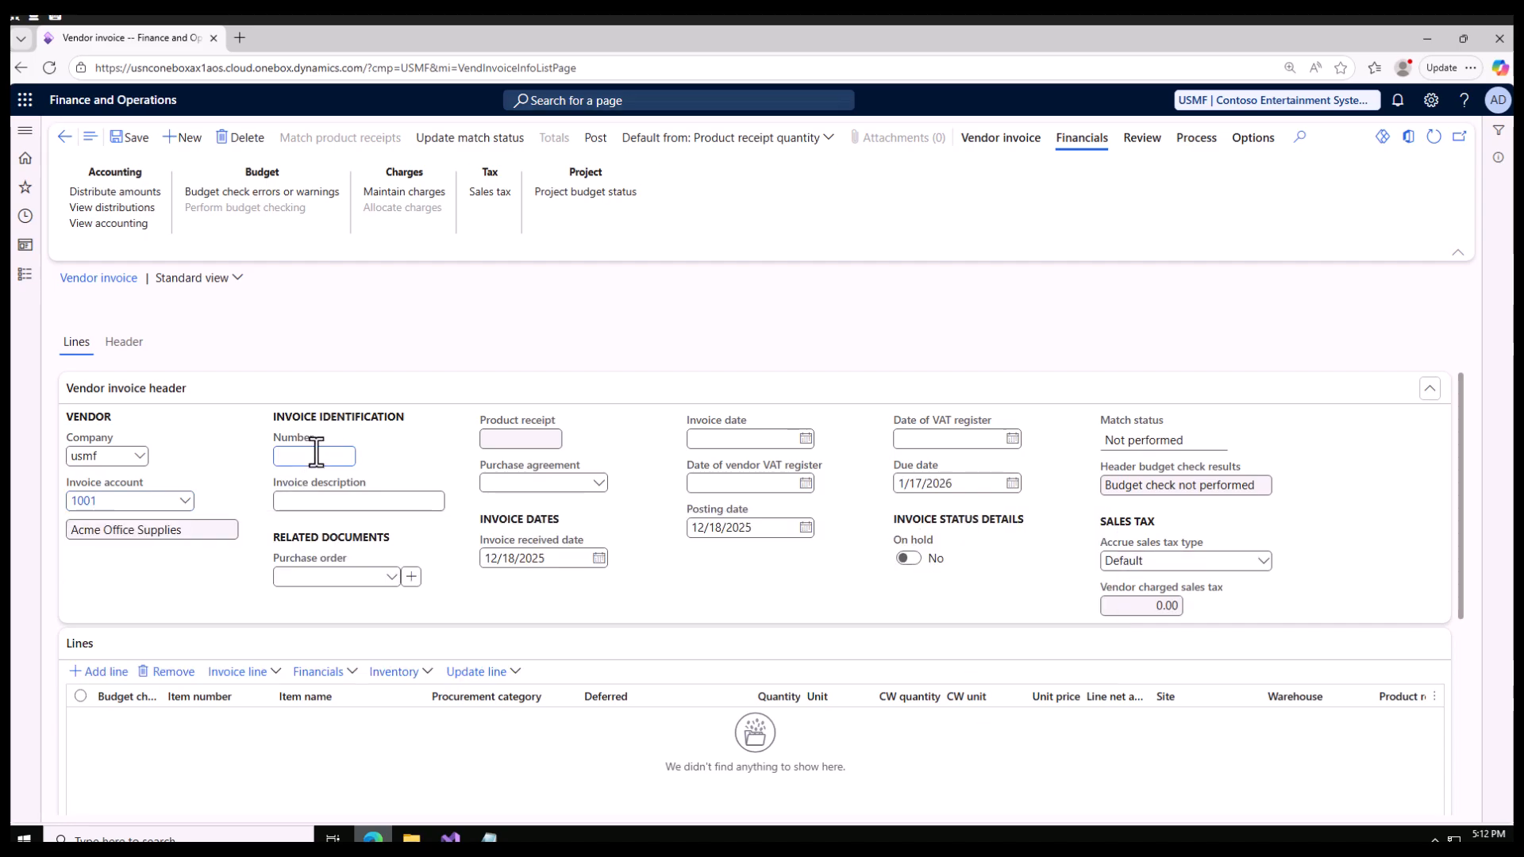
Step: Link the new invoice to the second of the two newly received Acme Office Supplies purchase orders
left_click(391, 577)
scroll(460, 690, "down", 1)
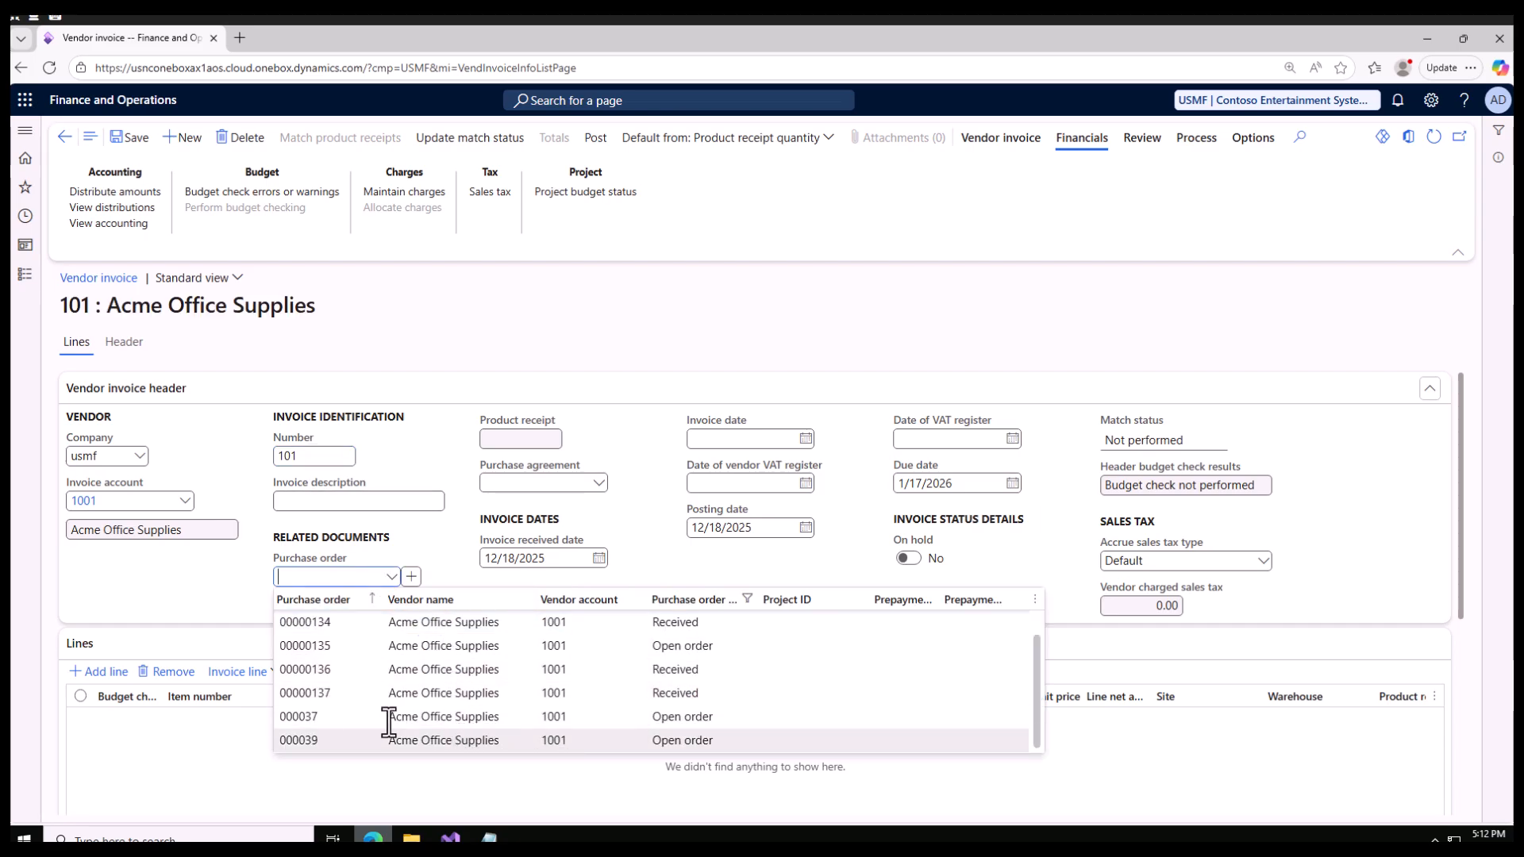
left_click(344, 688)
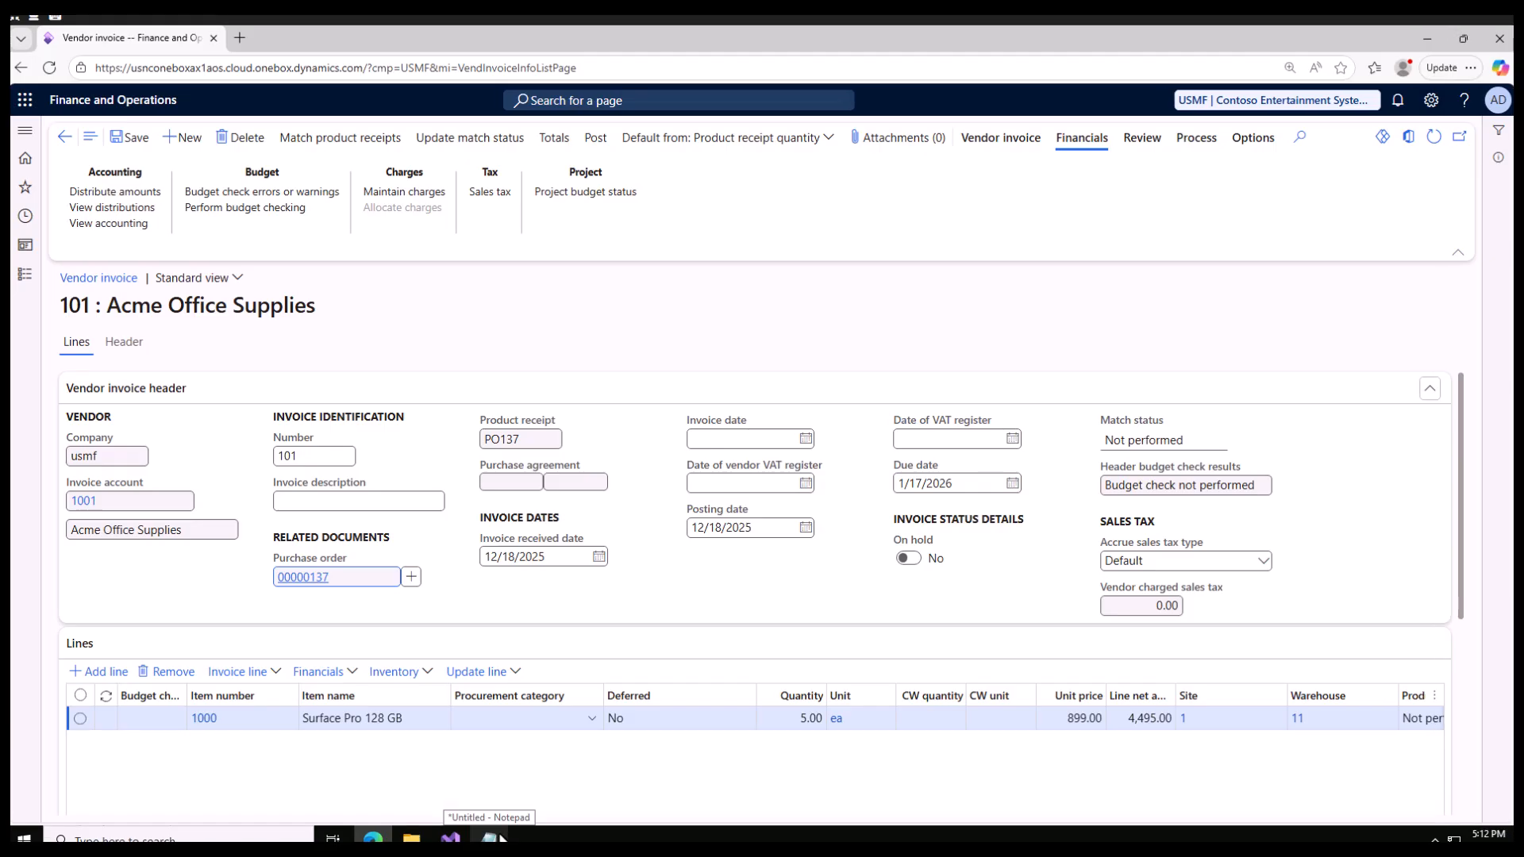
Step: Switch to Notepad to check the noted receipt numbers and amounts, and return to the browser
left_click(491, 838)
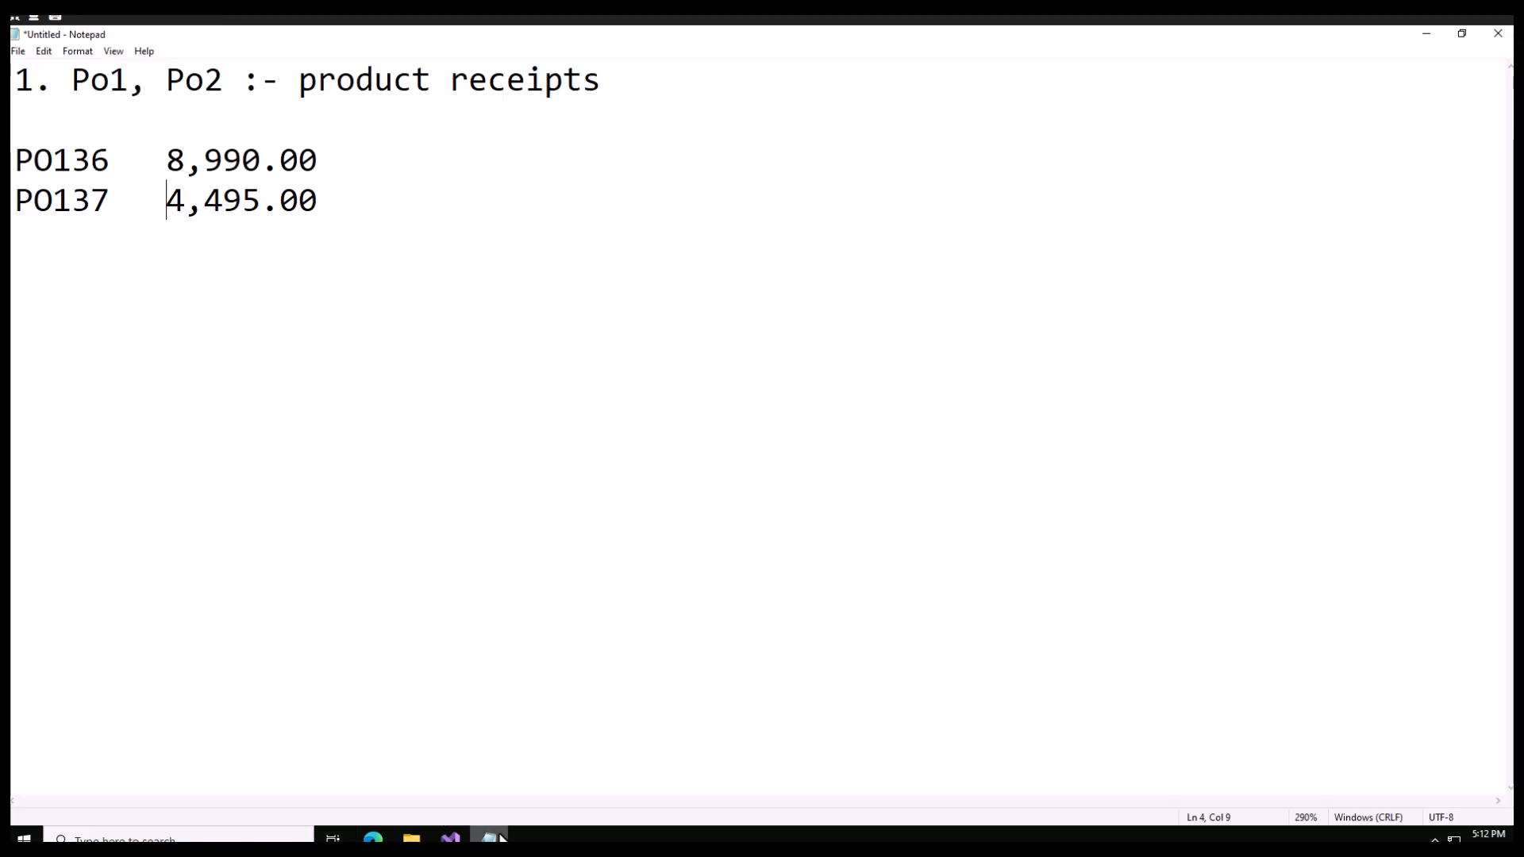
left_click_drag(115, 163, 16, 163)
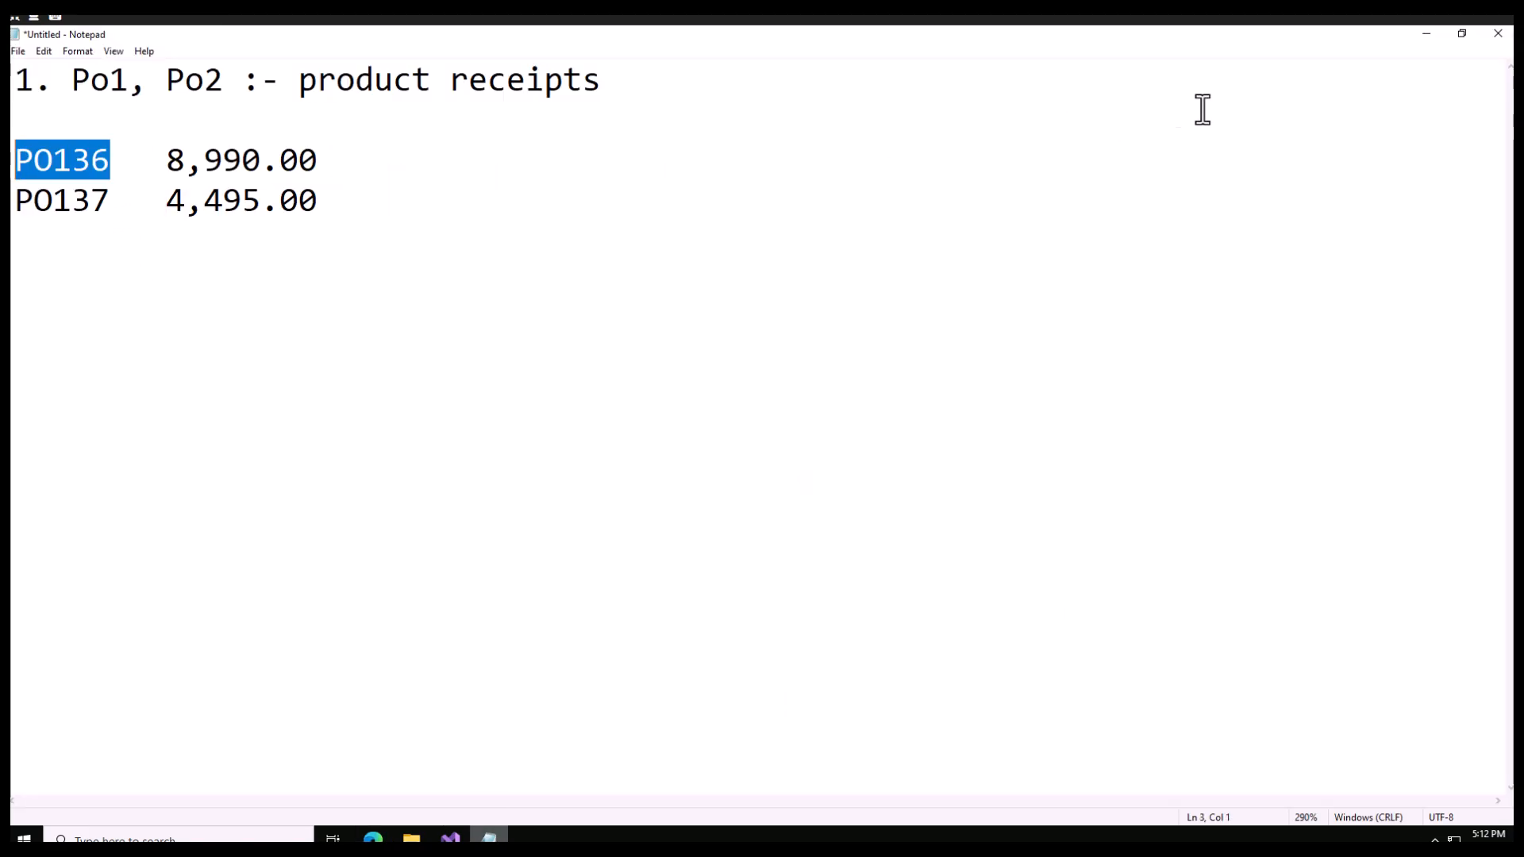
left_click(1428, 35)
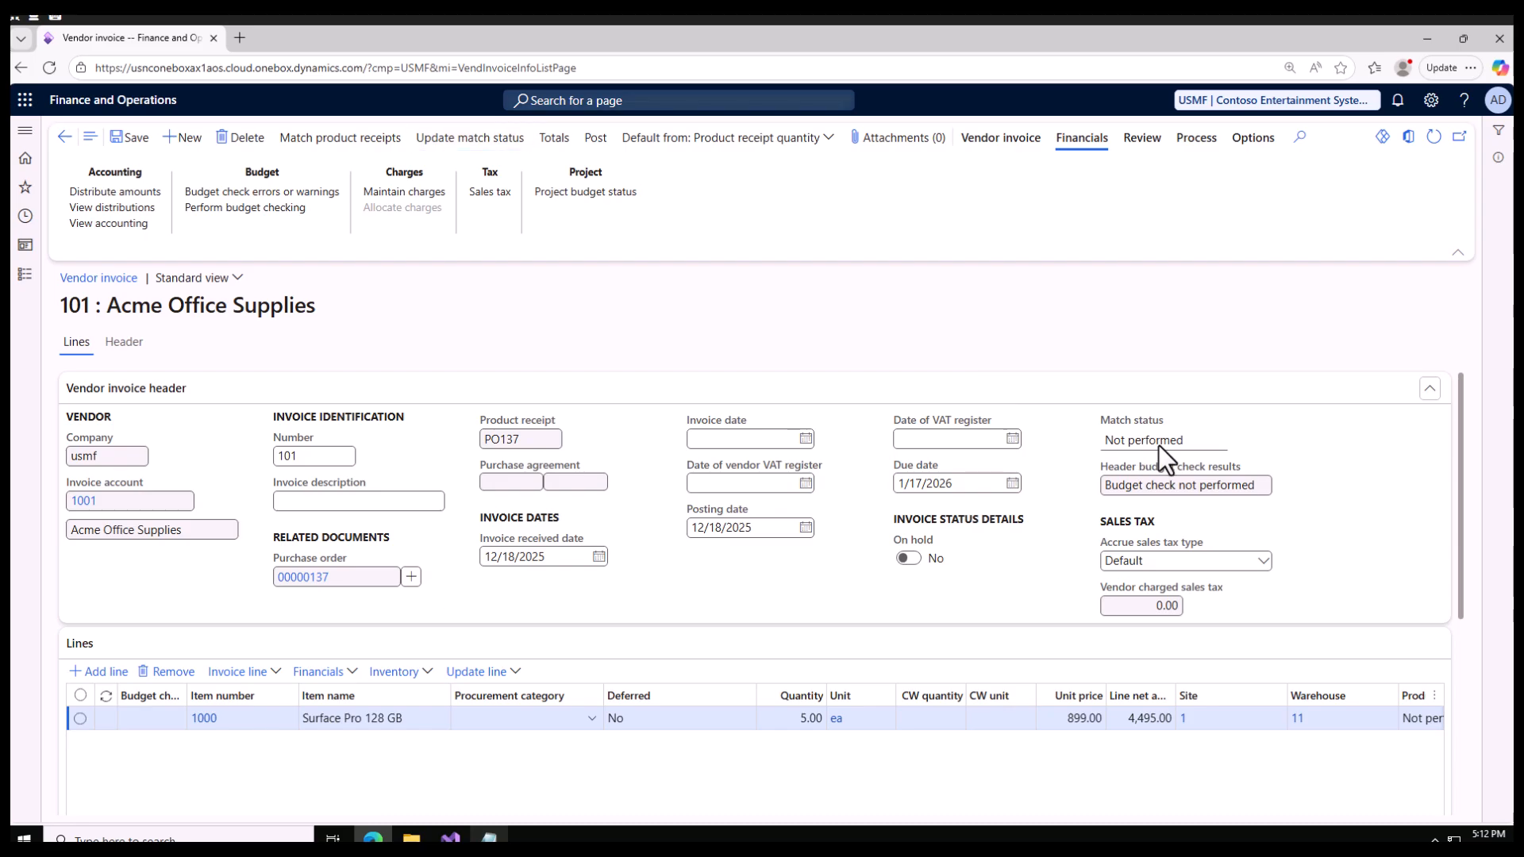
Step: Refresh the pending vendor invoices list and open both invoices numbered 101 together for editing
left_click(64, 138)
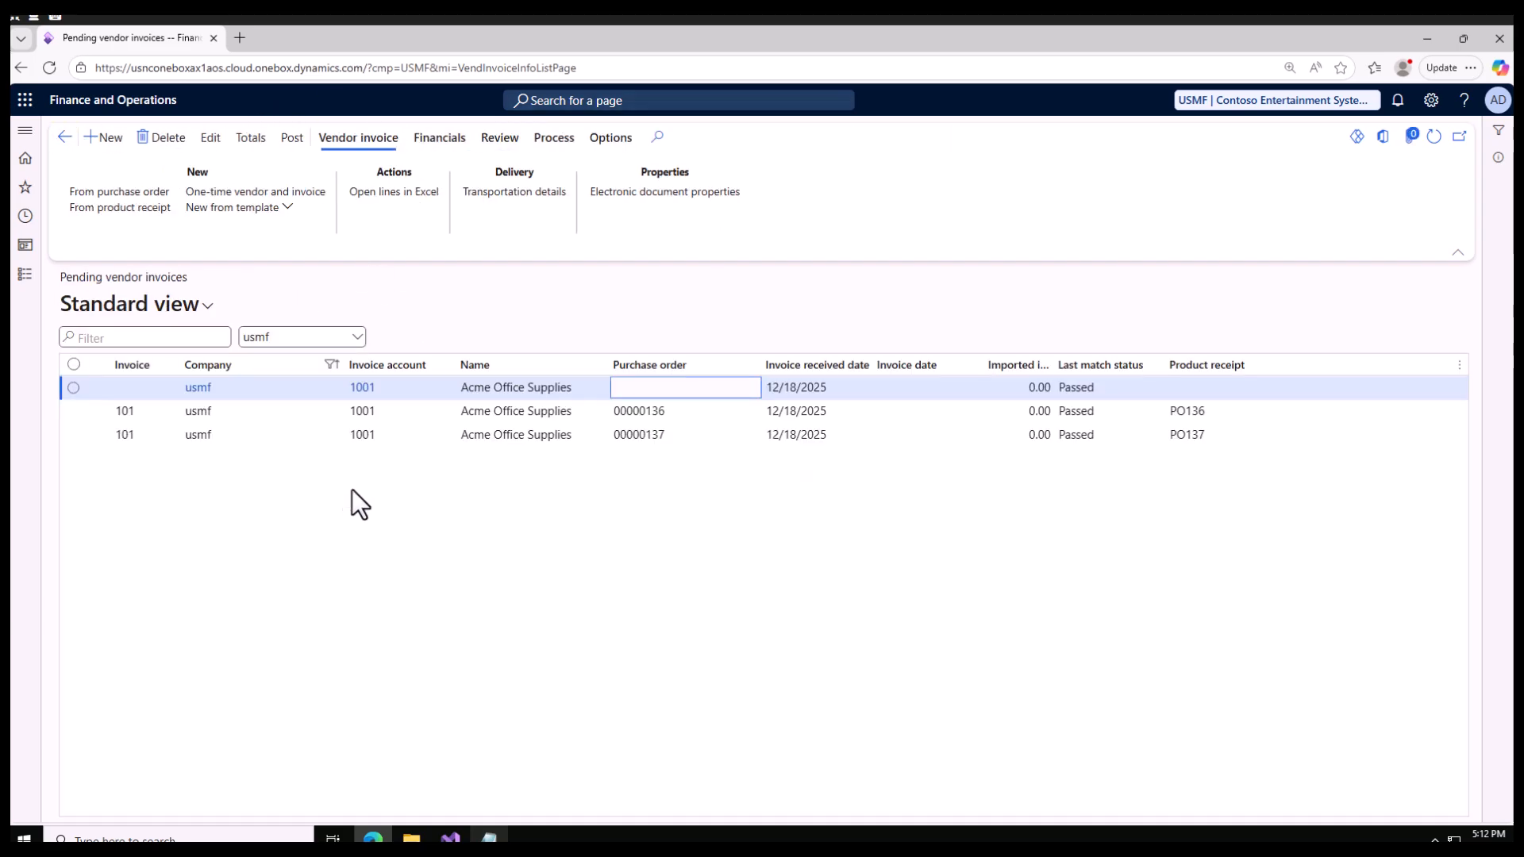
left_click(1433, 138)
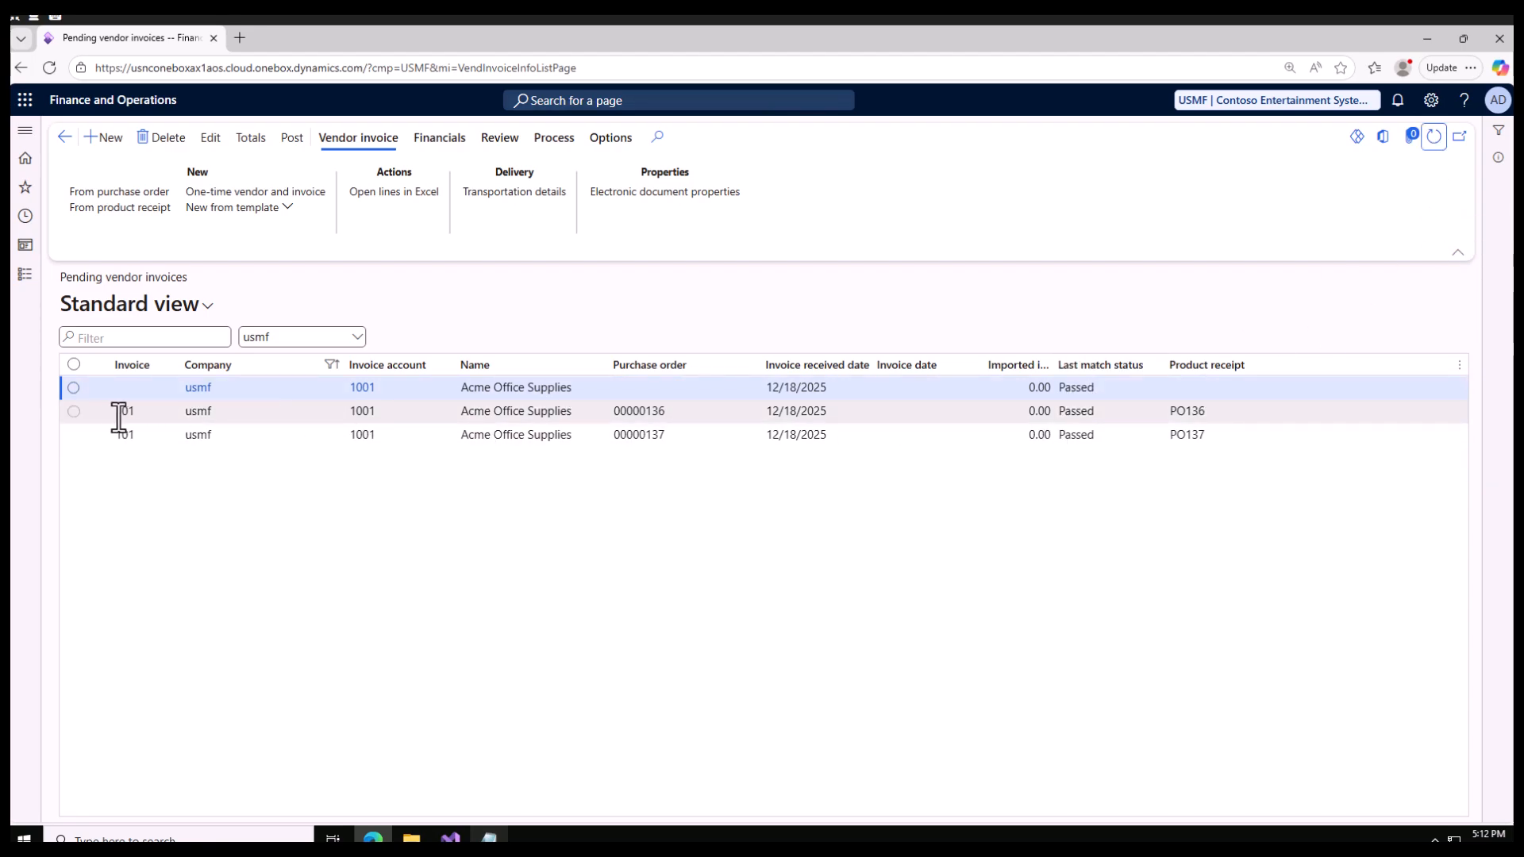
left_click(74, 412)
left_click(74, 435)
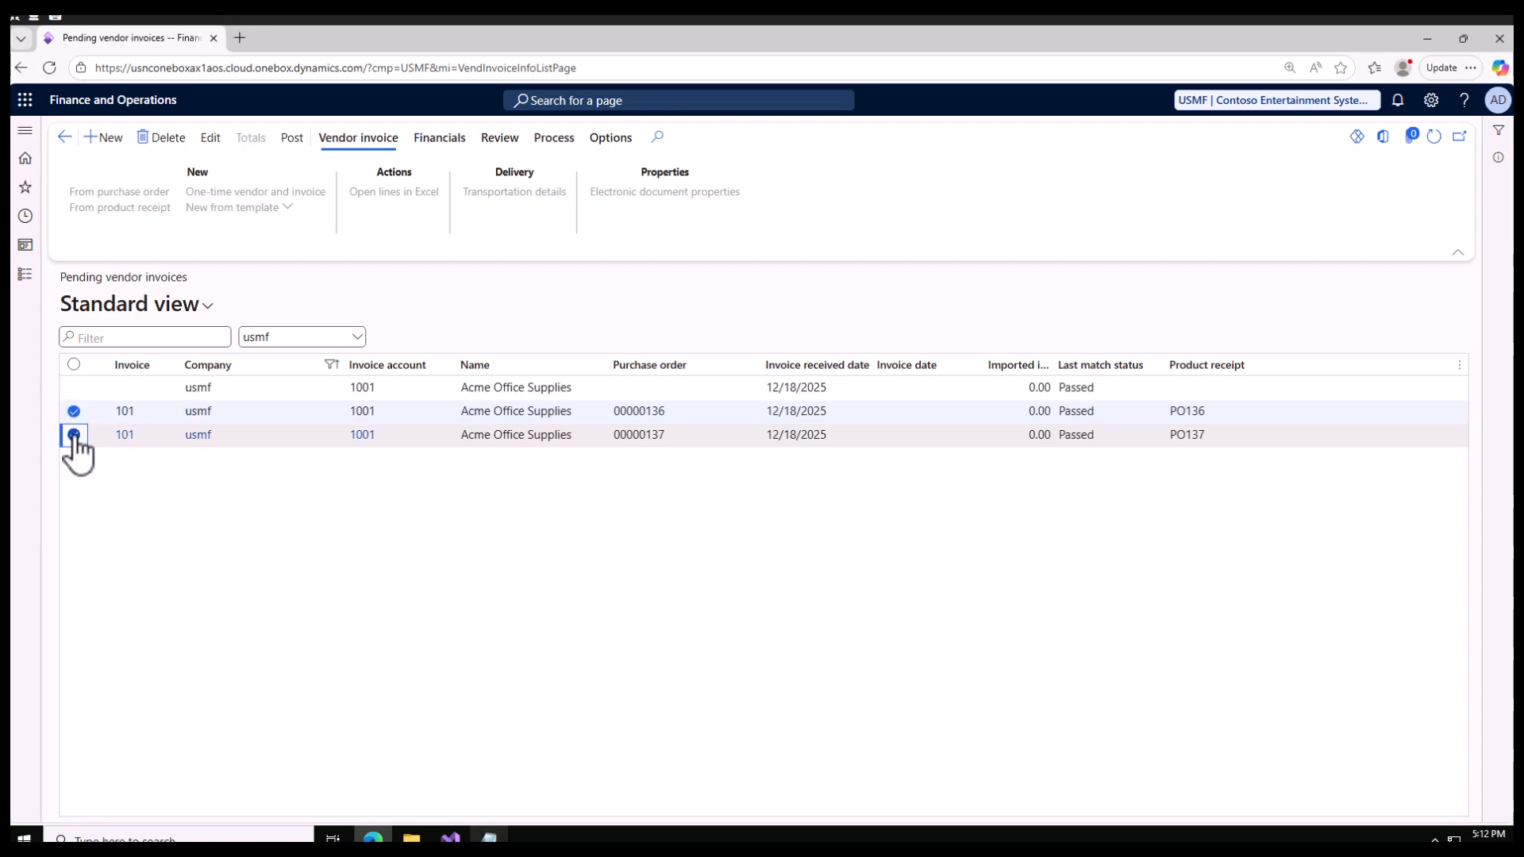
left_click(210, 139)
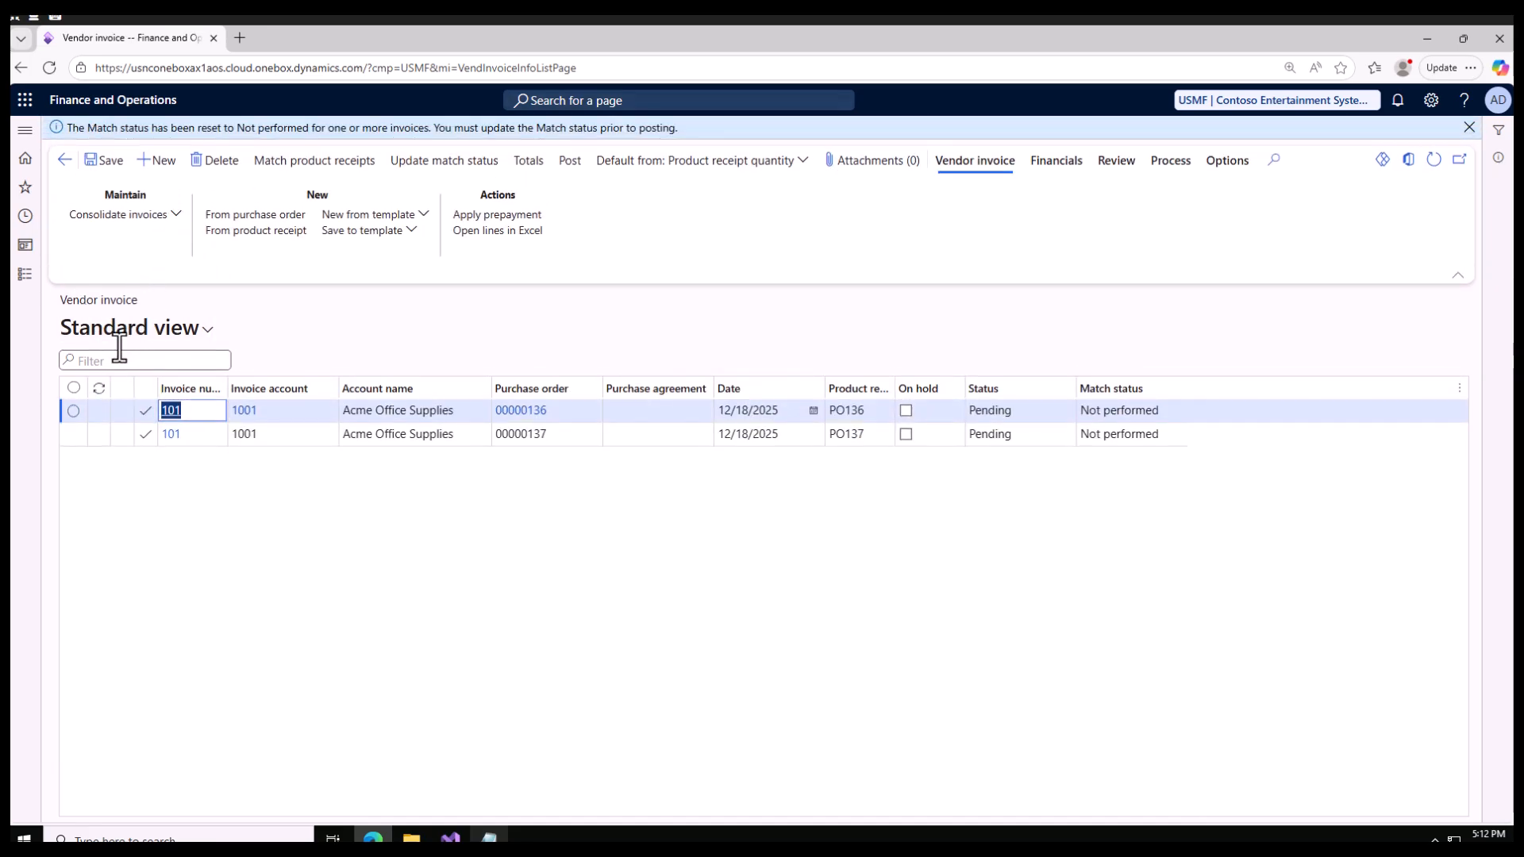
Step: Consolidate both 101 invoices with the summary update set to Invoice account and pending invoices included
left_click(74, 387)
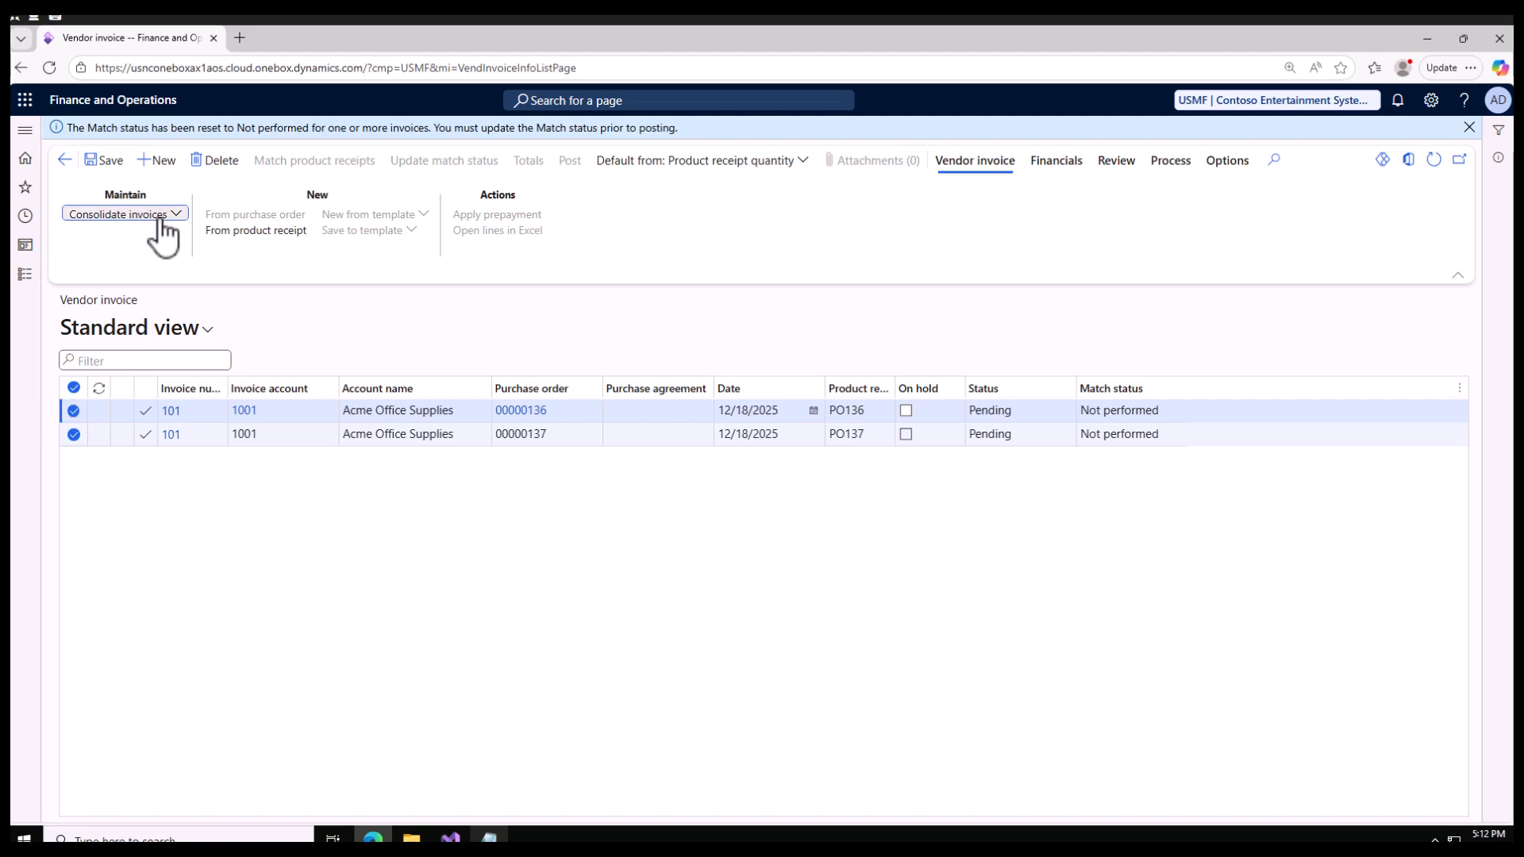
left_click(90, 220)
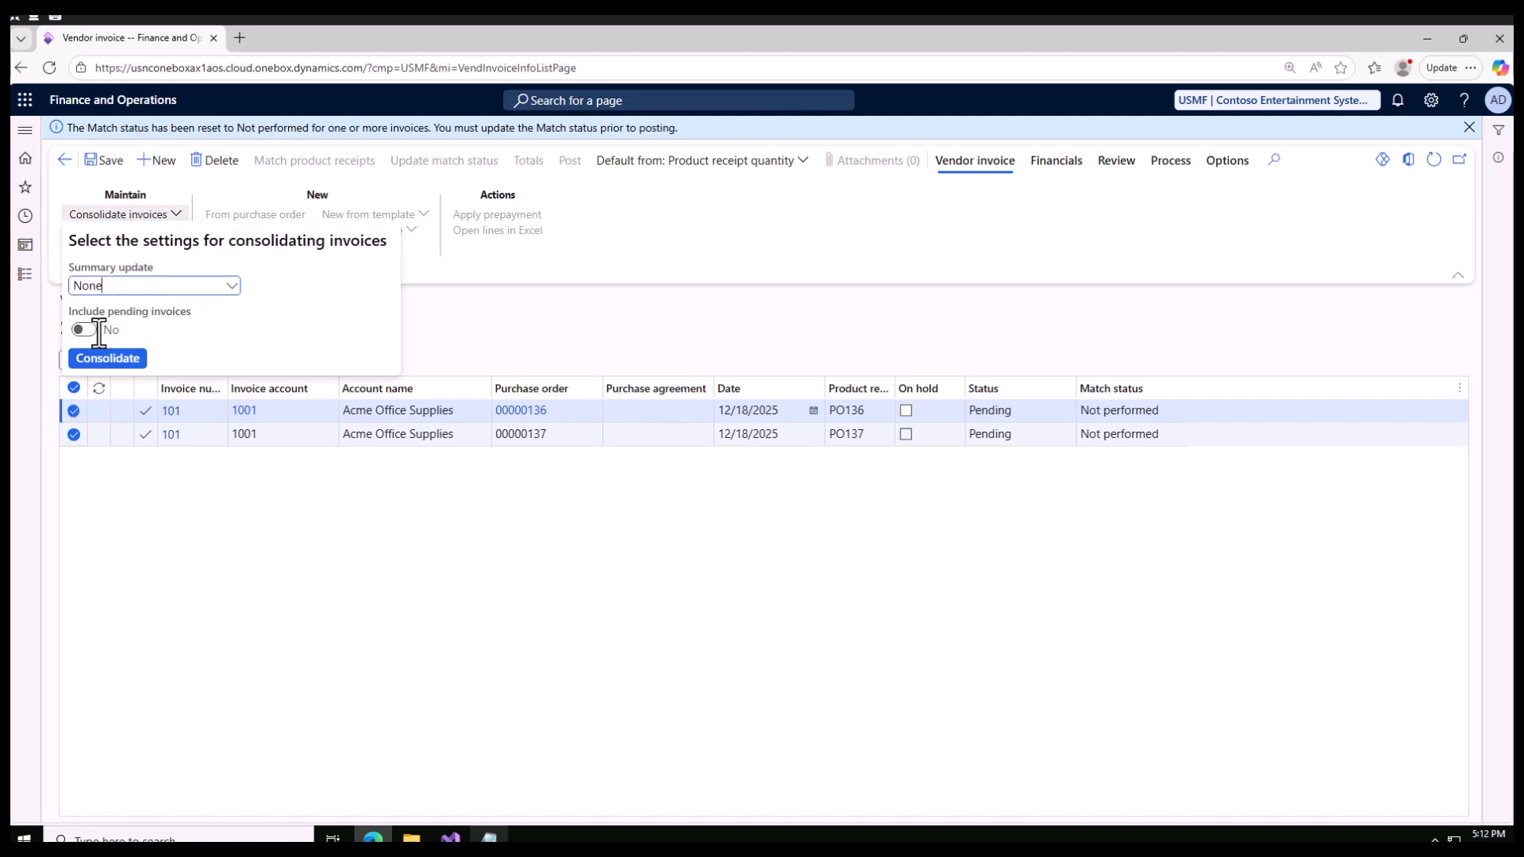
left_click(233, 285)
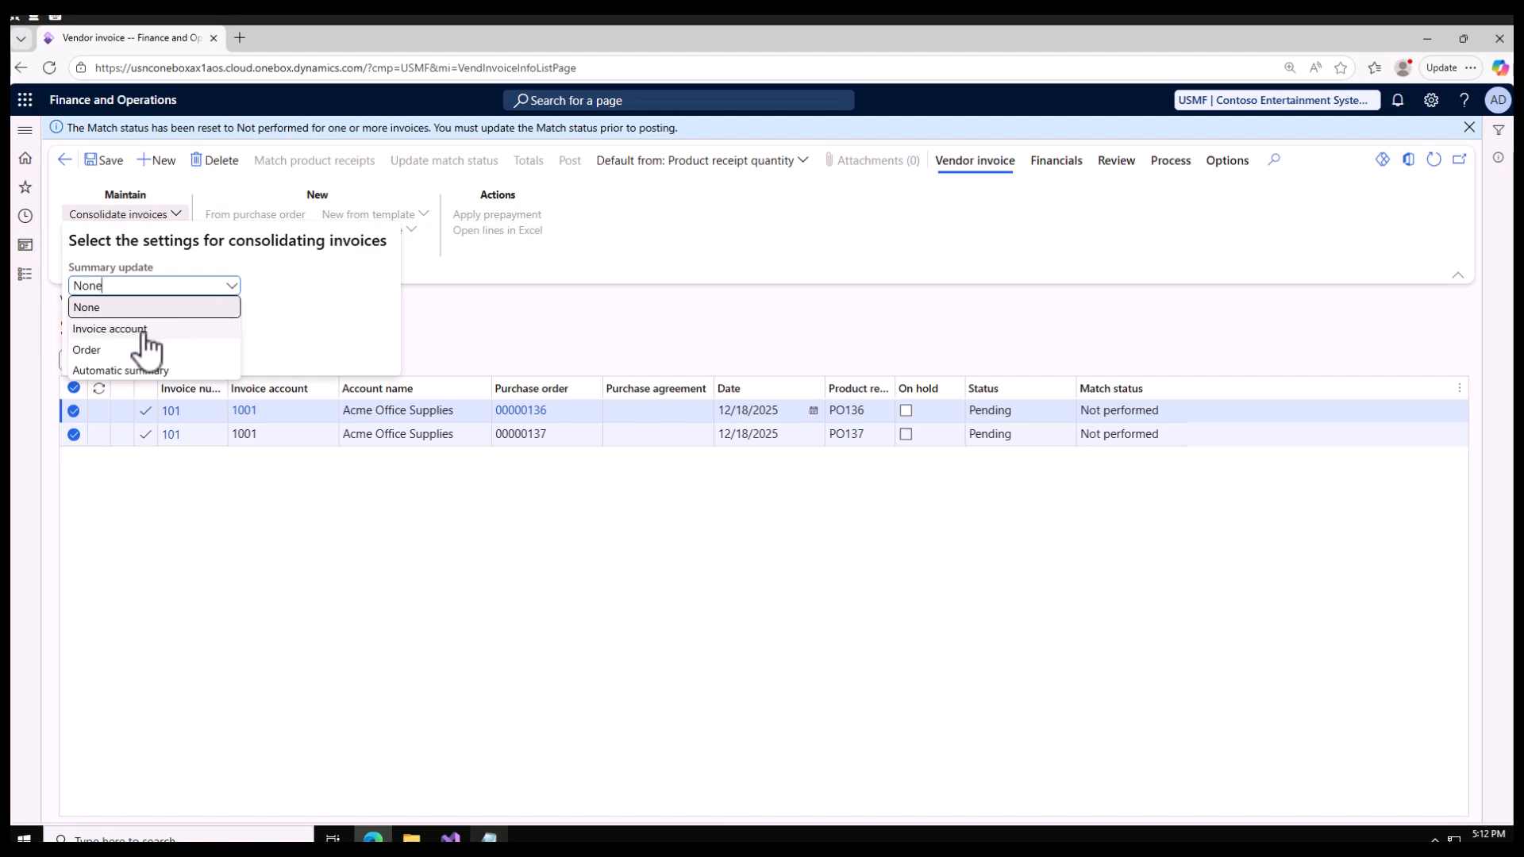
left_click(144, 330)
left_click(84, 330)
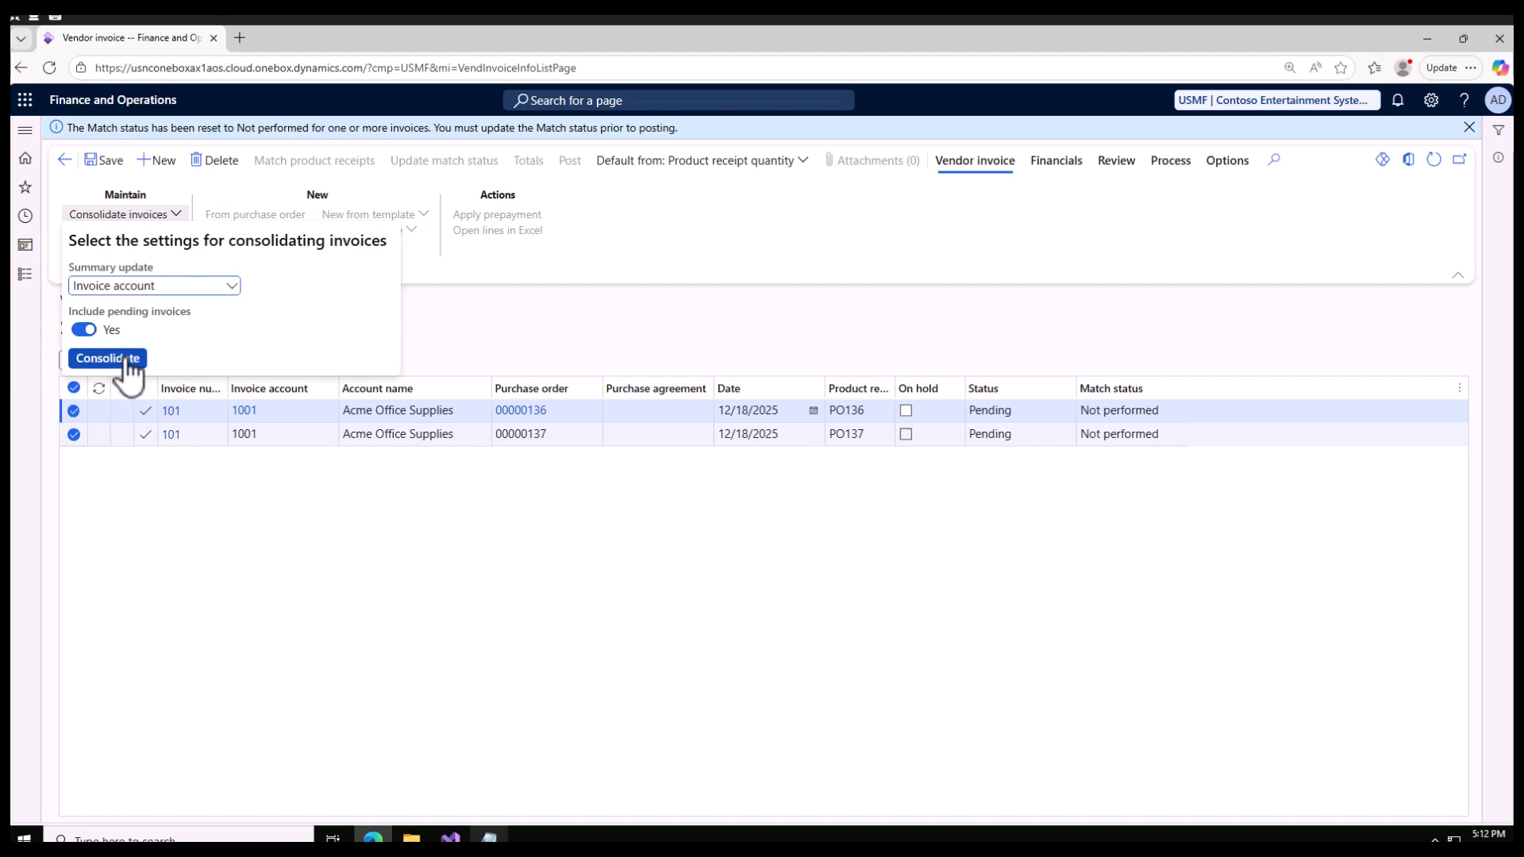
left_click(125, 361)
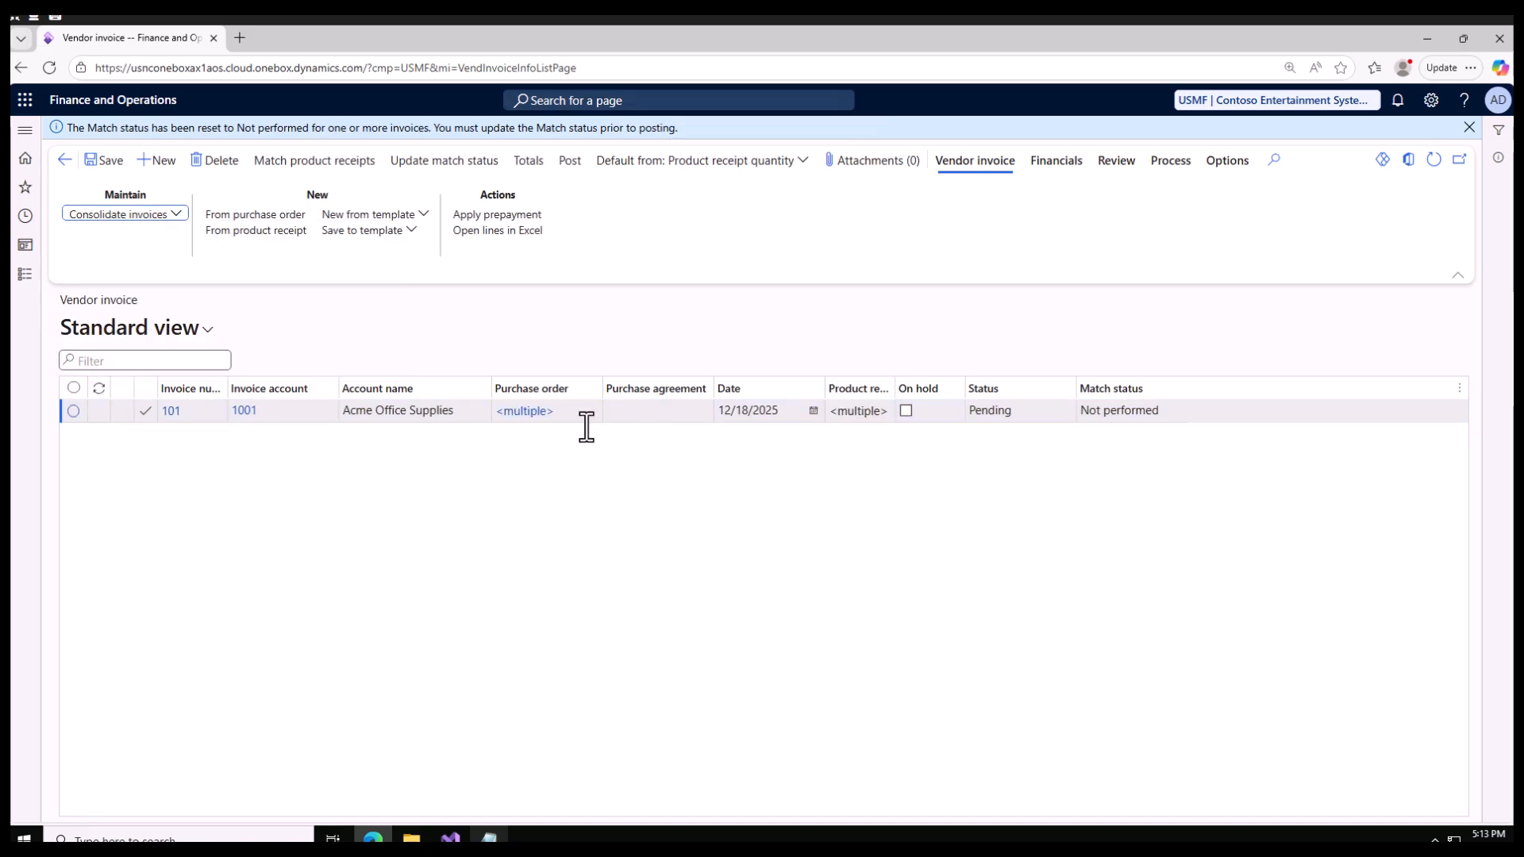
Step: Check the invoice amount in the consolidated invoice's totals, and open invoice 101's details
mouse_move(543, 411)
left_click(533, 161)
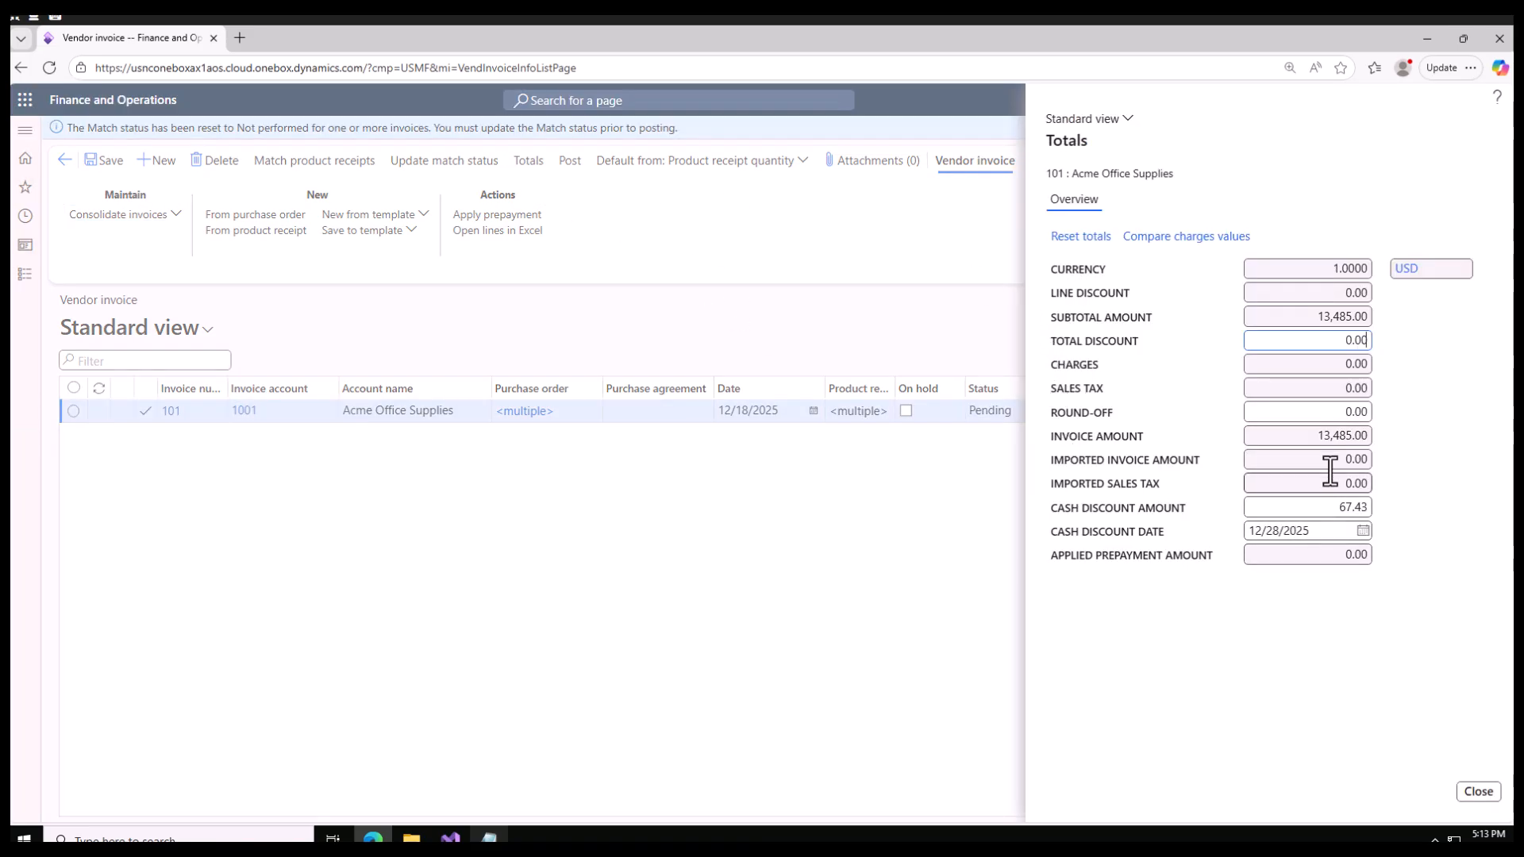
left_click(1357, 435)
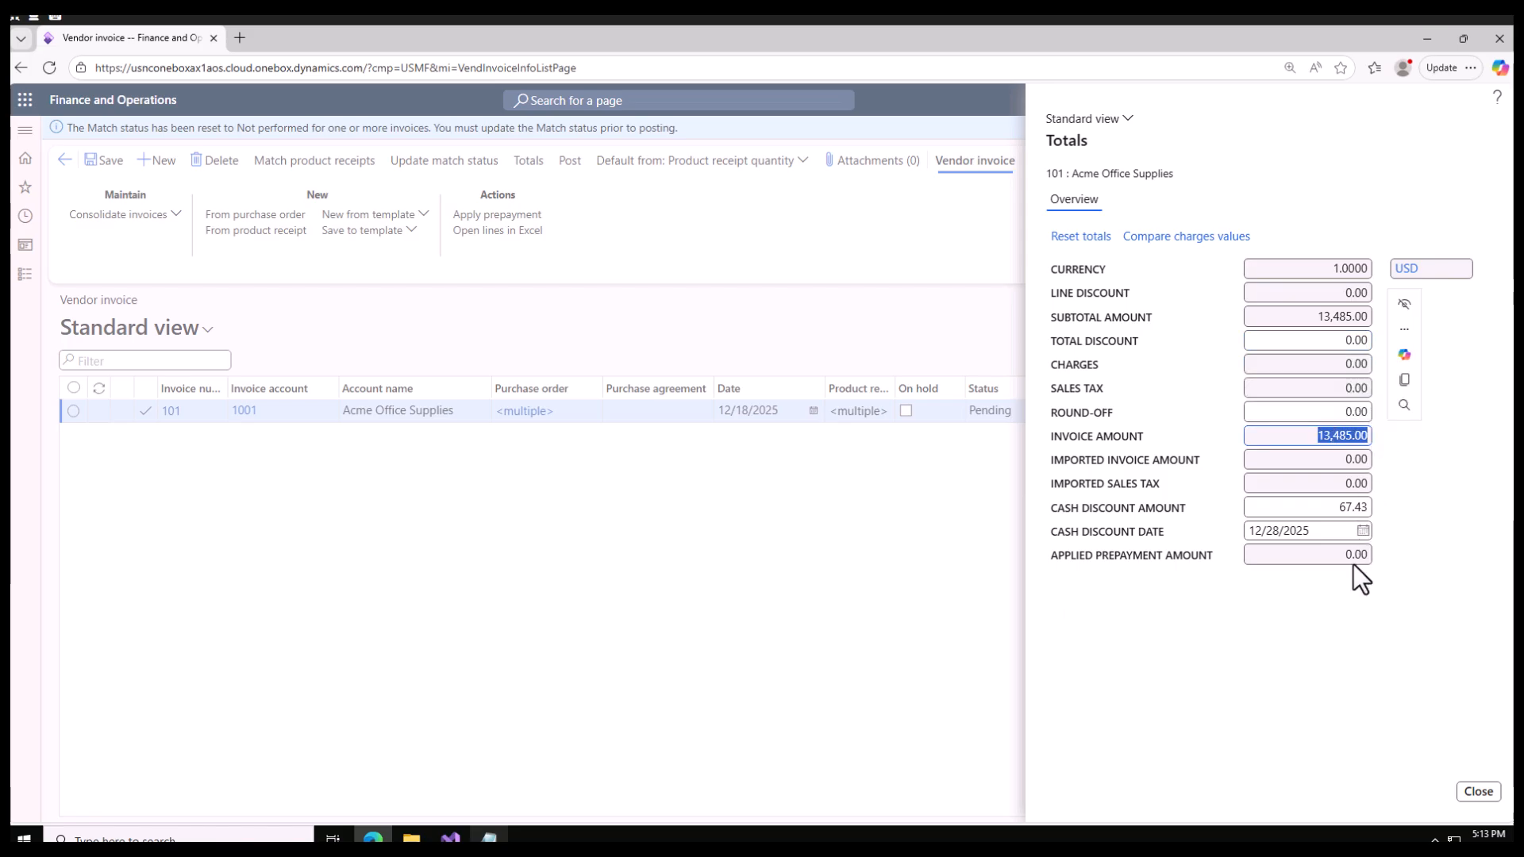
left_click(1478, 791)
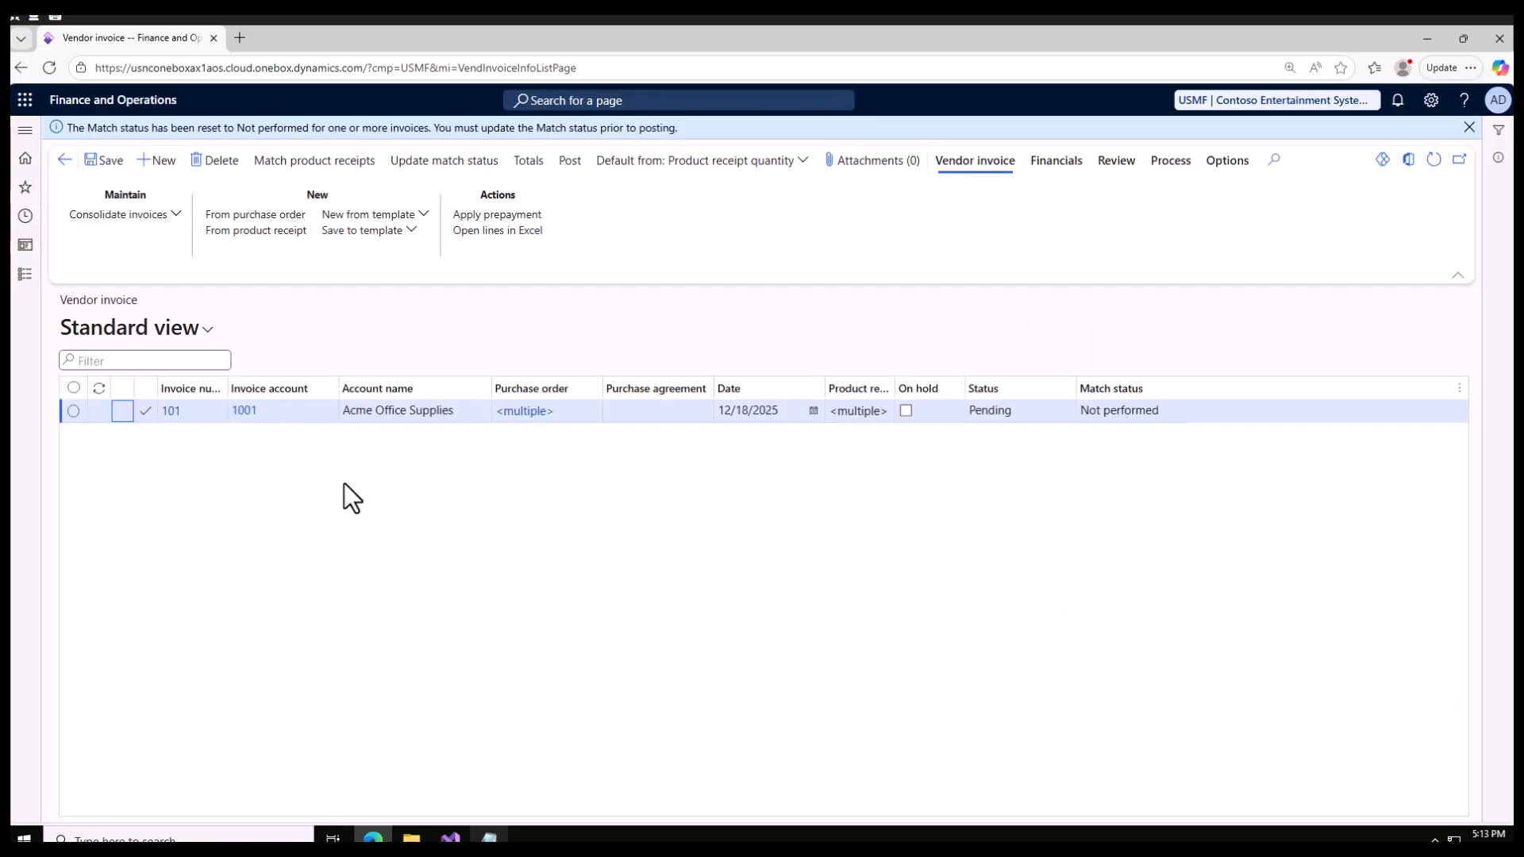
left_click(173, 411)
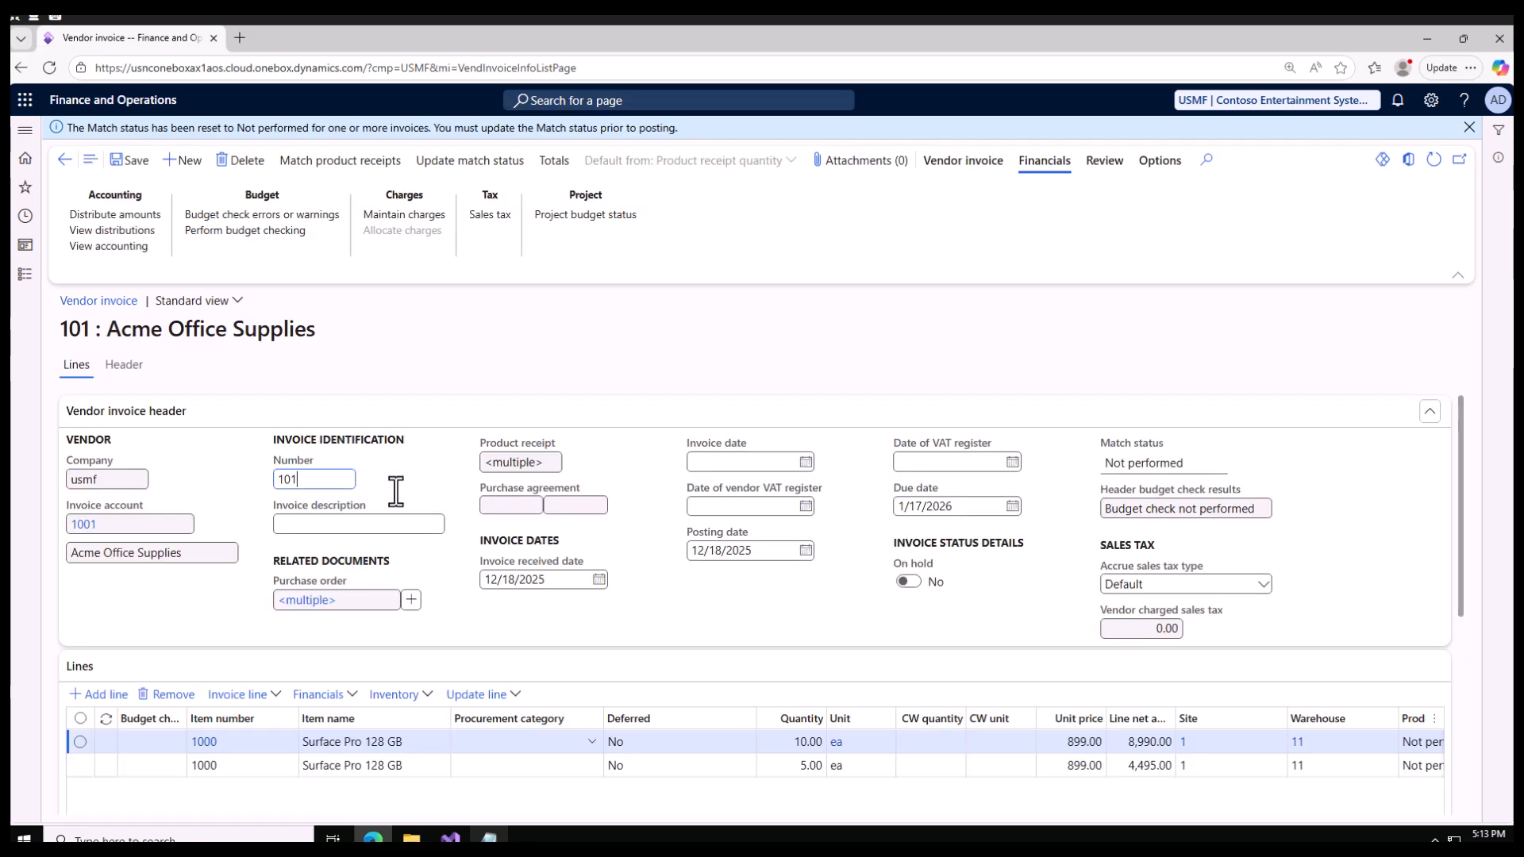
Step: Review the consolidated invoice's lines and update its match status
scroll(406, 589, "down", 2)
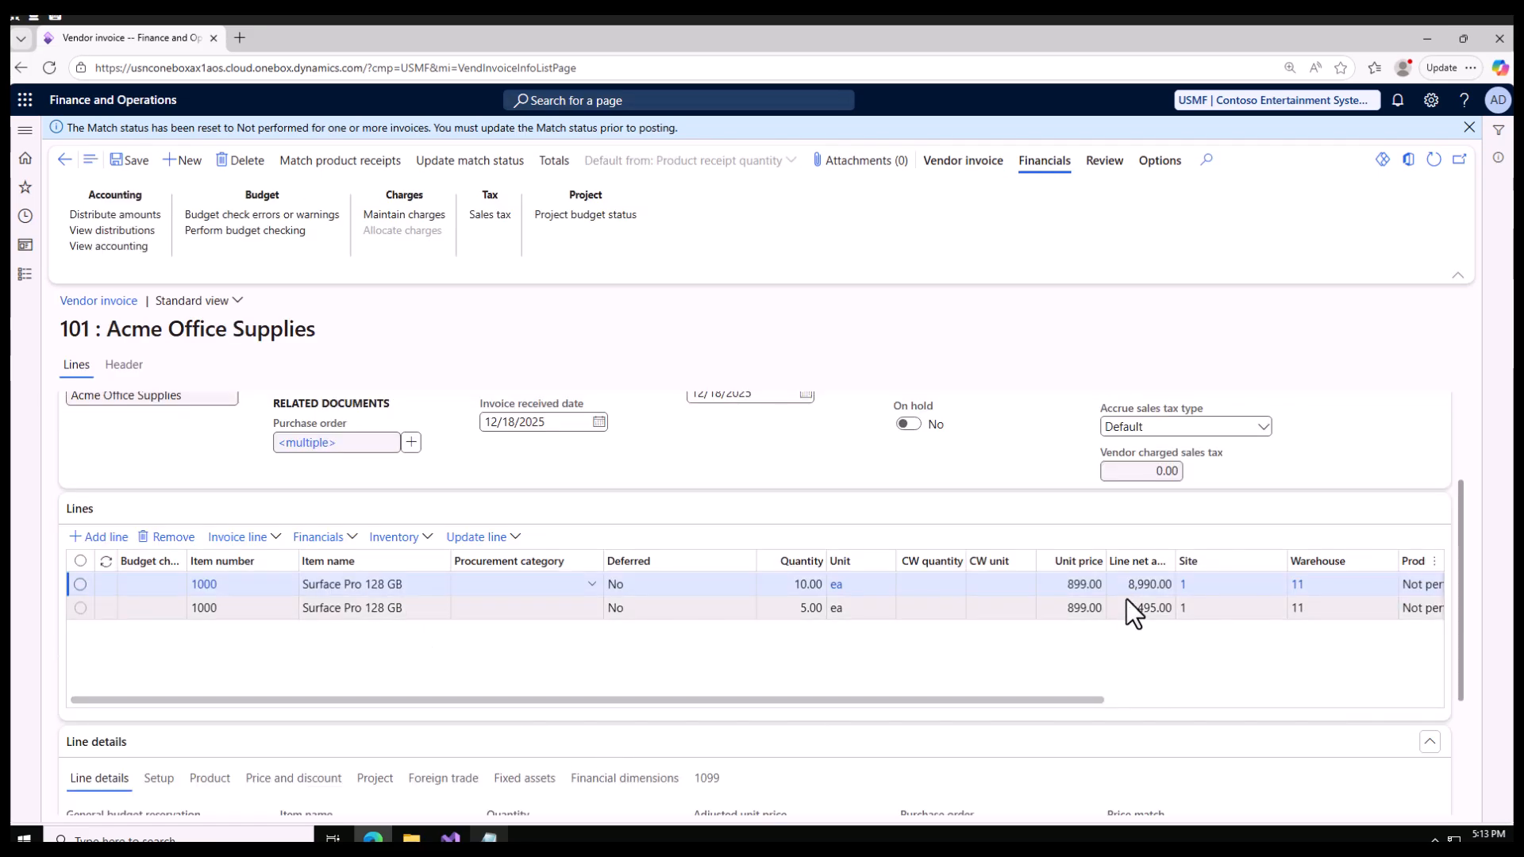
scroll(830, 579, "up", 2)
left_click(480, 167)
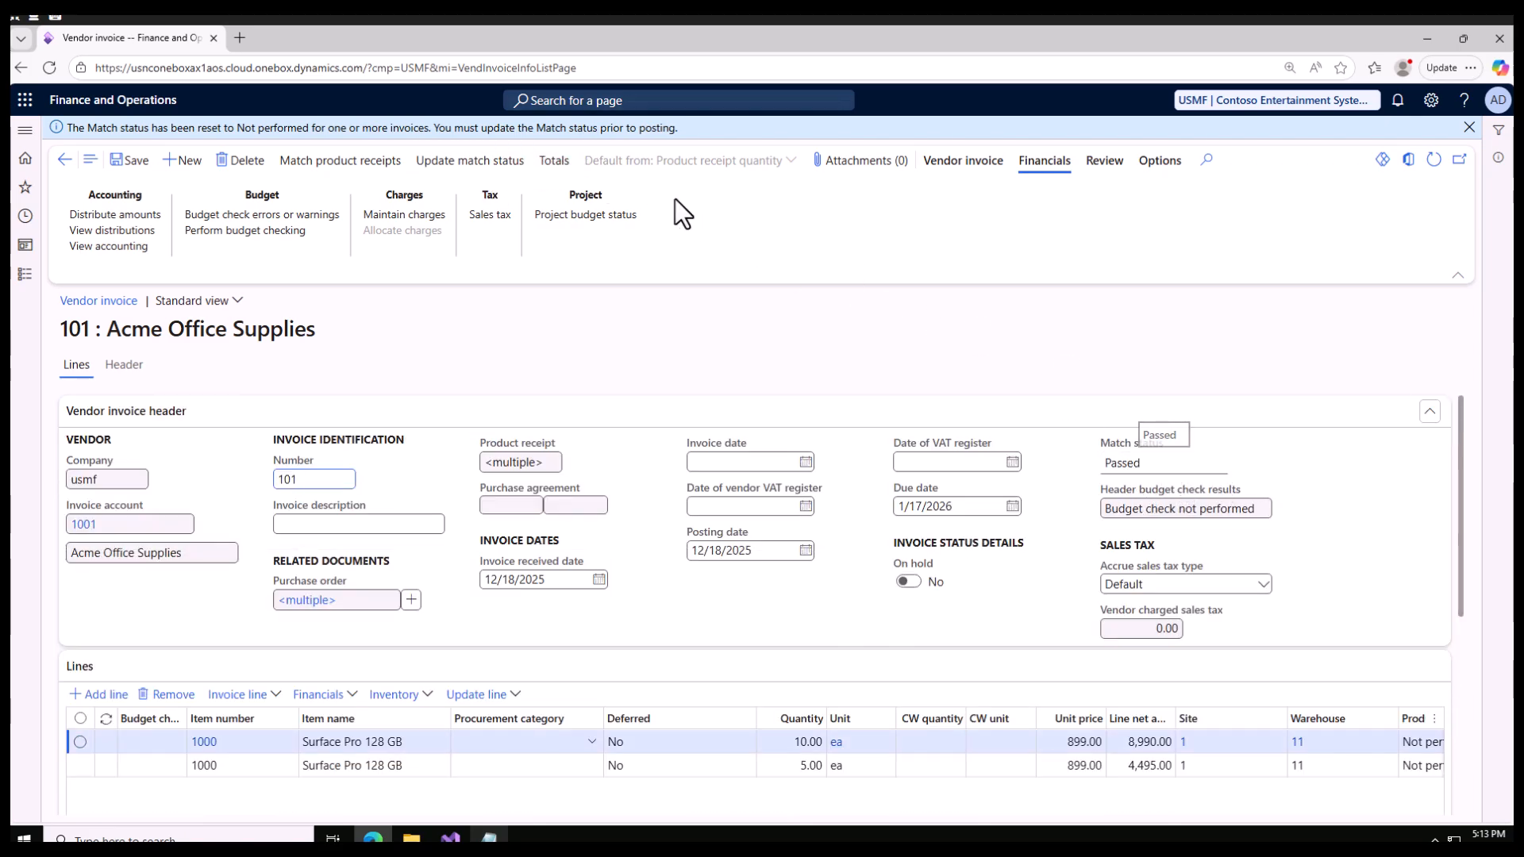
Step: Check the totals of consolidated invoice 101, then return to the invoice list and post the invoice
left_click(555, 162)
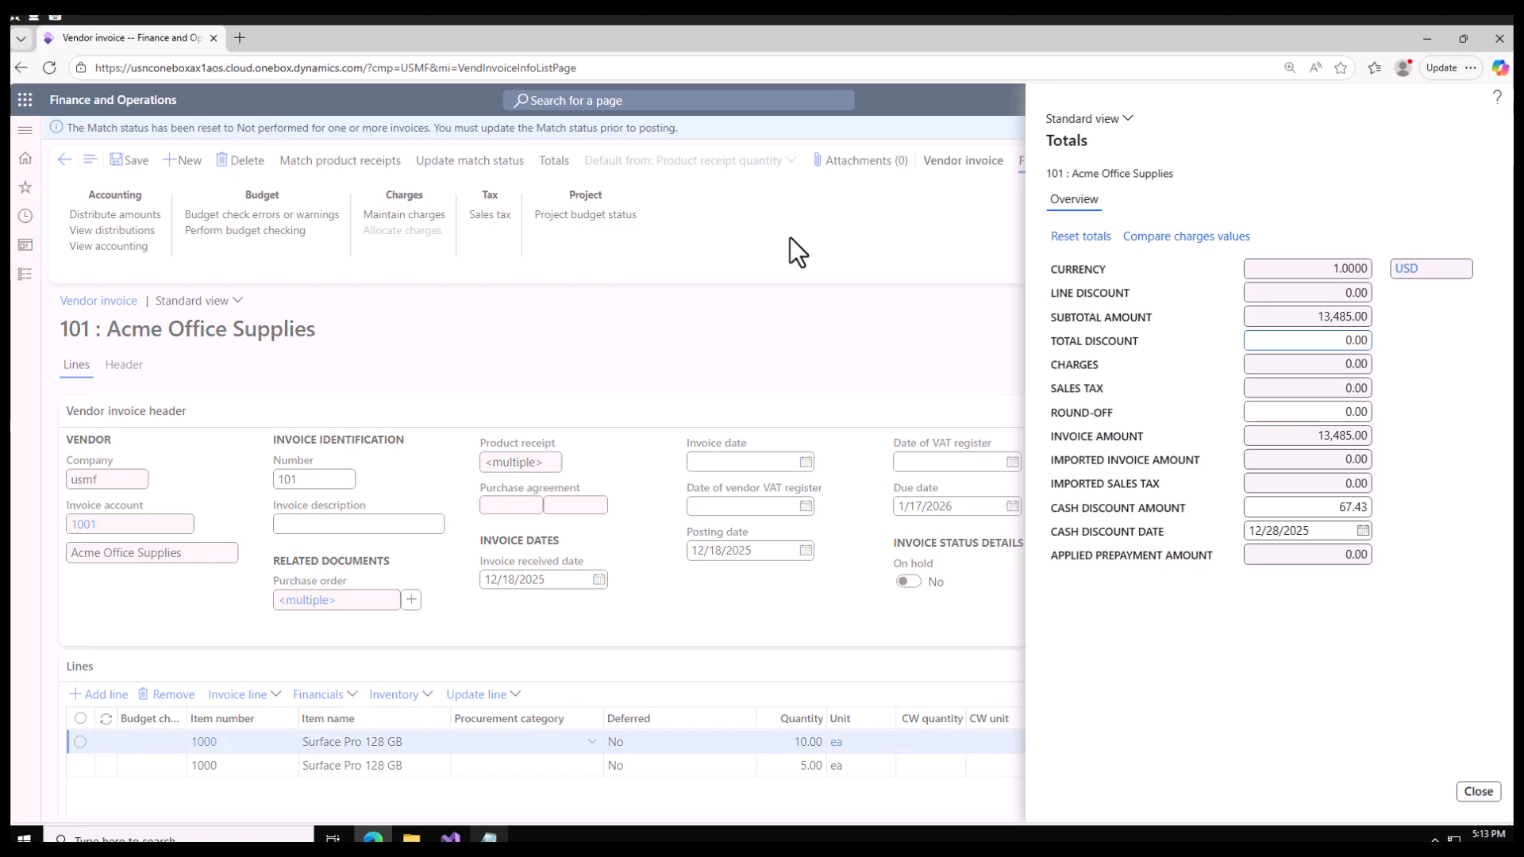
left_click(1478, 793)
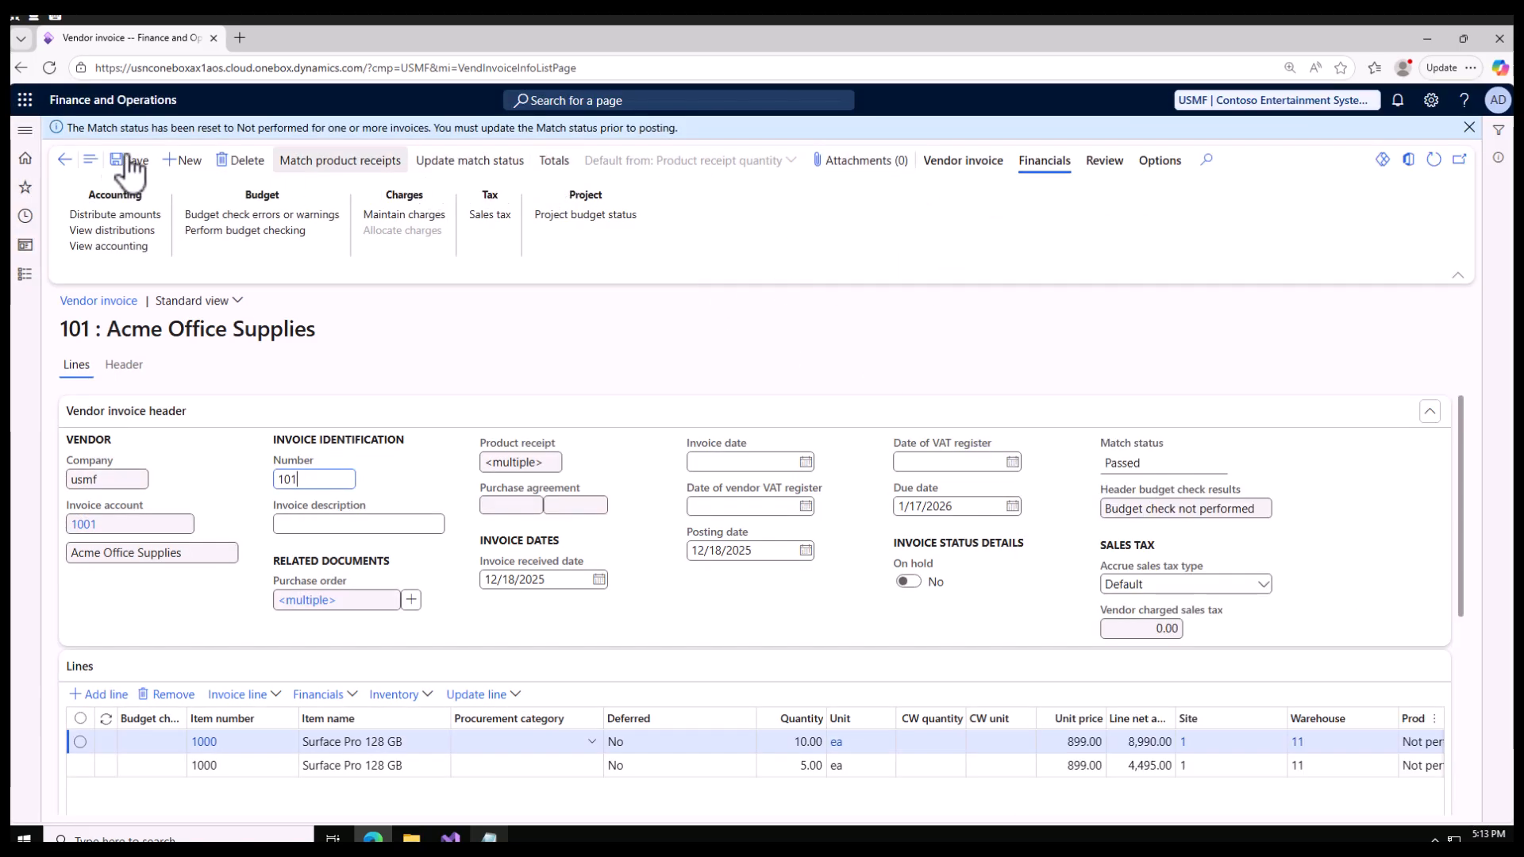
left_click(64, 160)
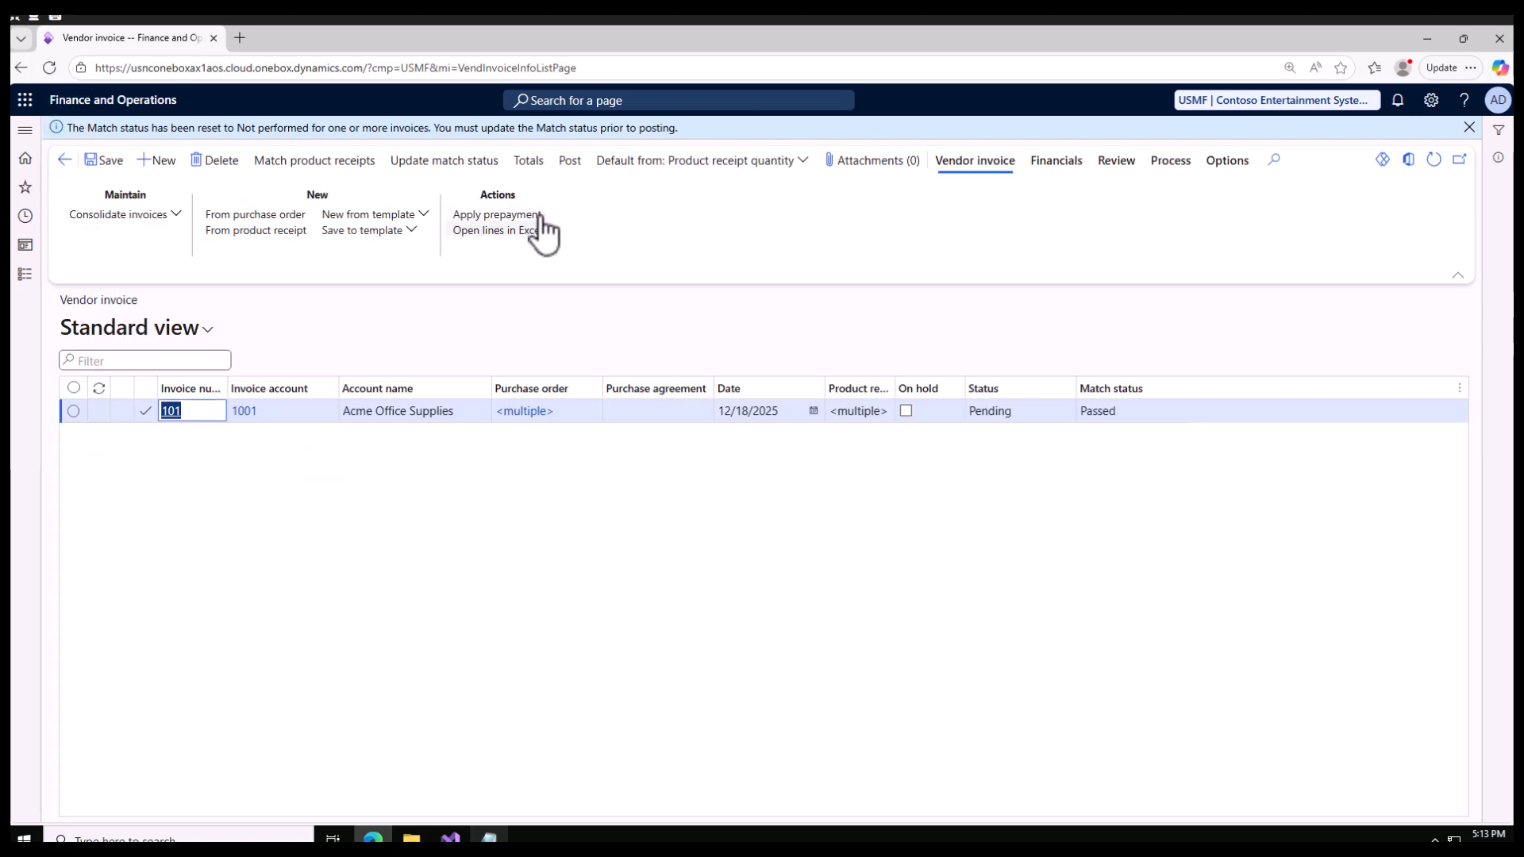
left_click(570, 162)
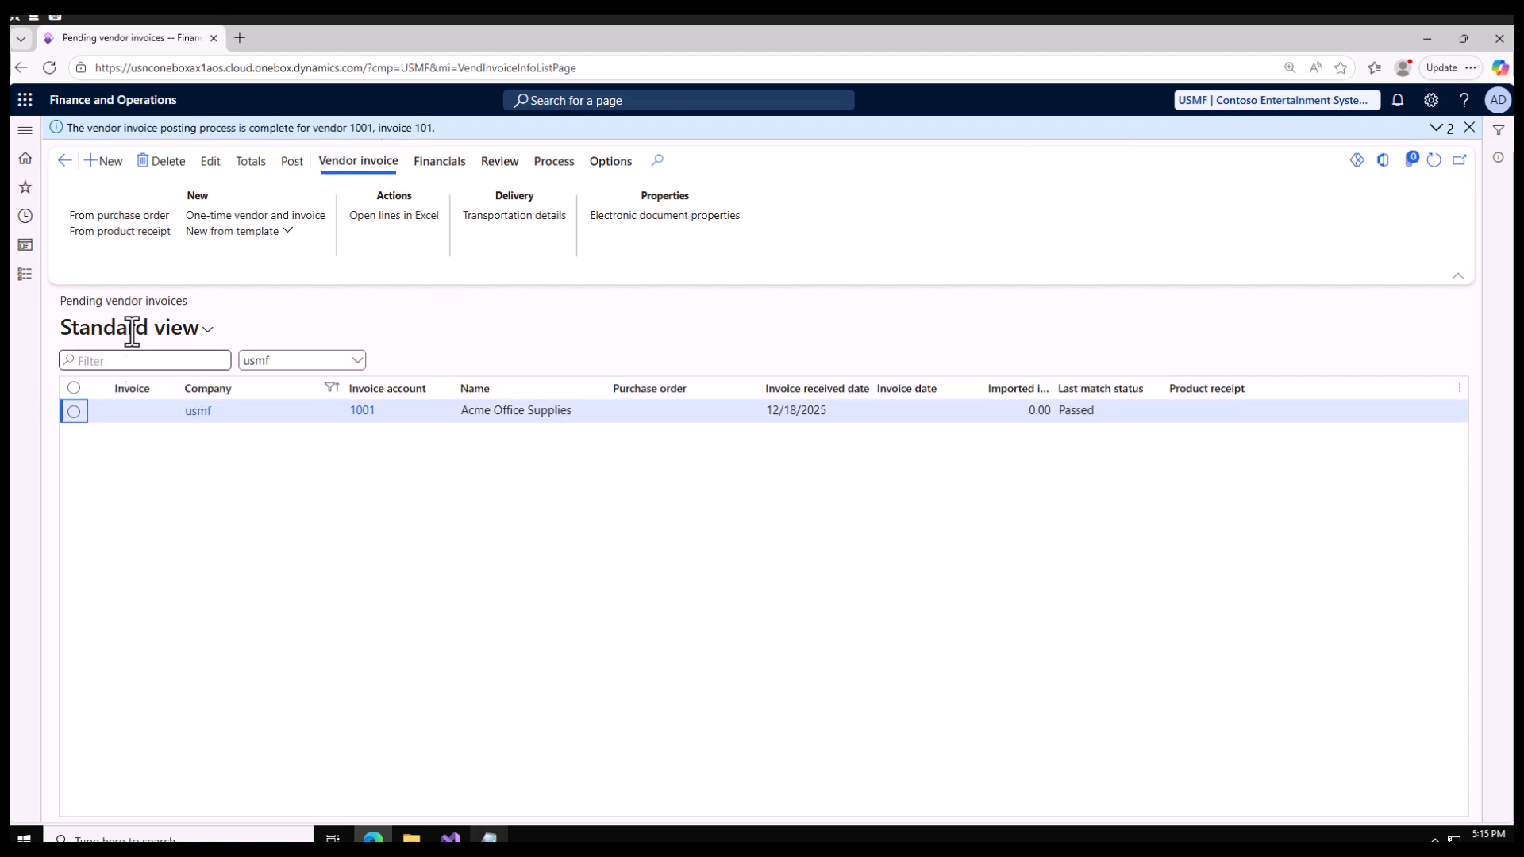
Step: Open the Invoice journal from the Accounts payable invoice inquiries and reports
left_click_drag(209, 303, 38, 287)
left_click(25, 276)
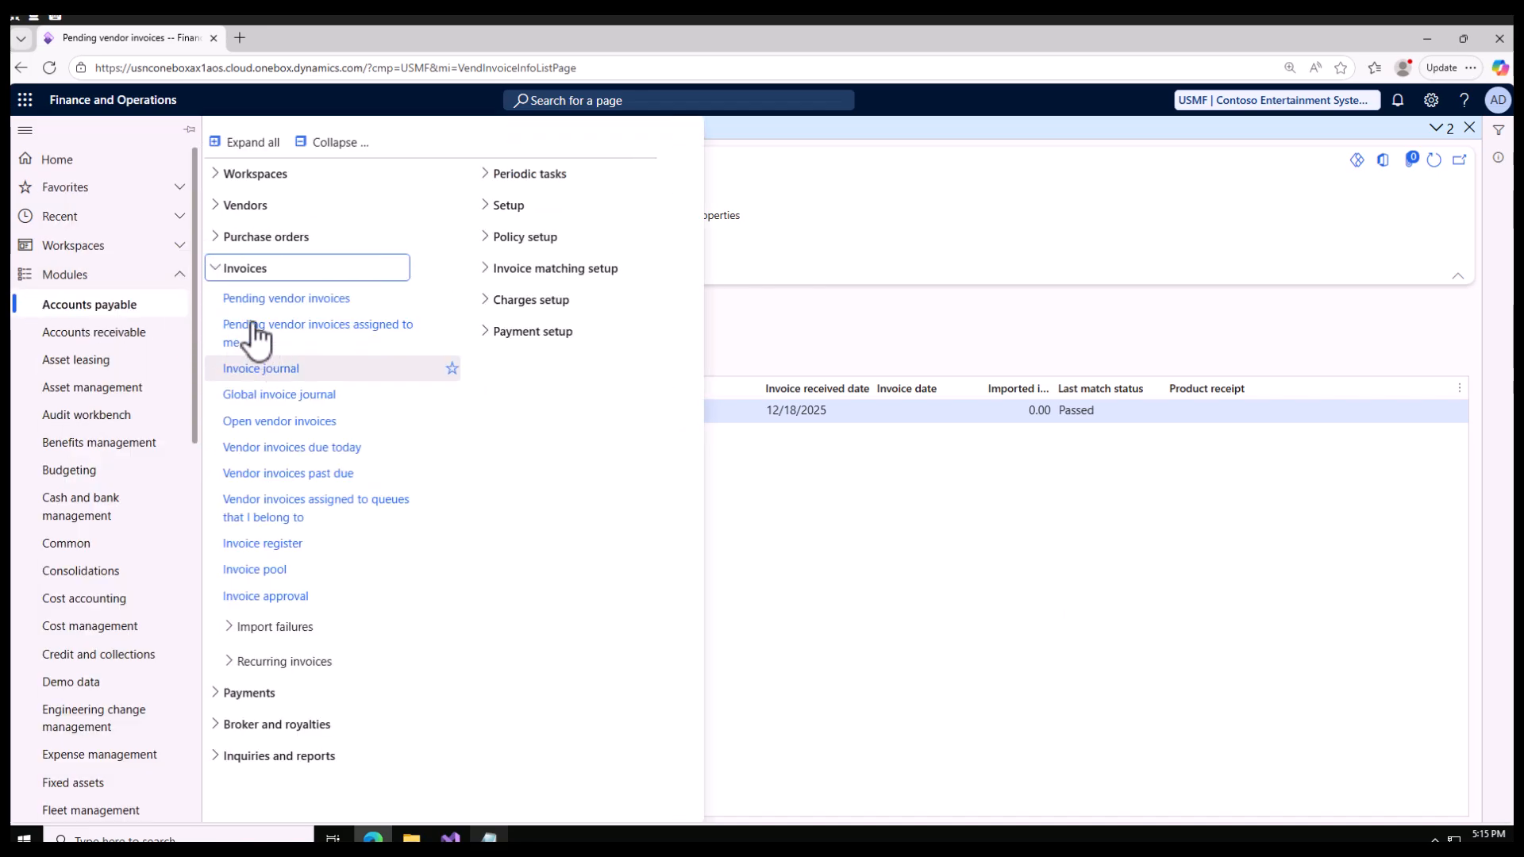
left_click(223, 294)
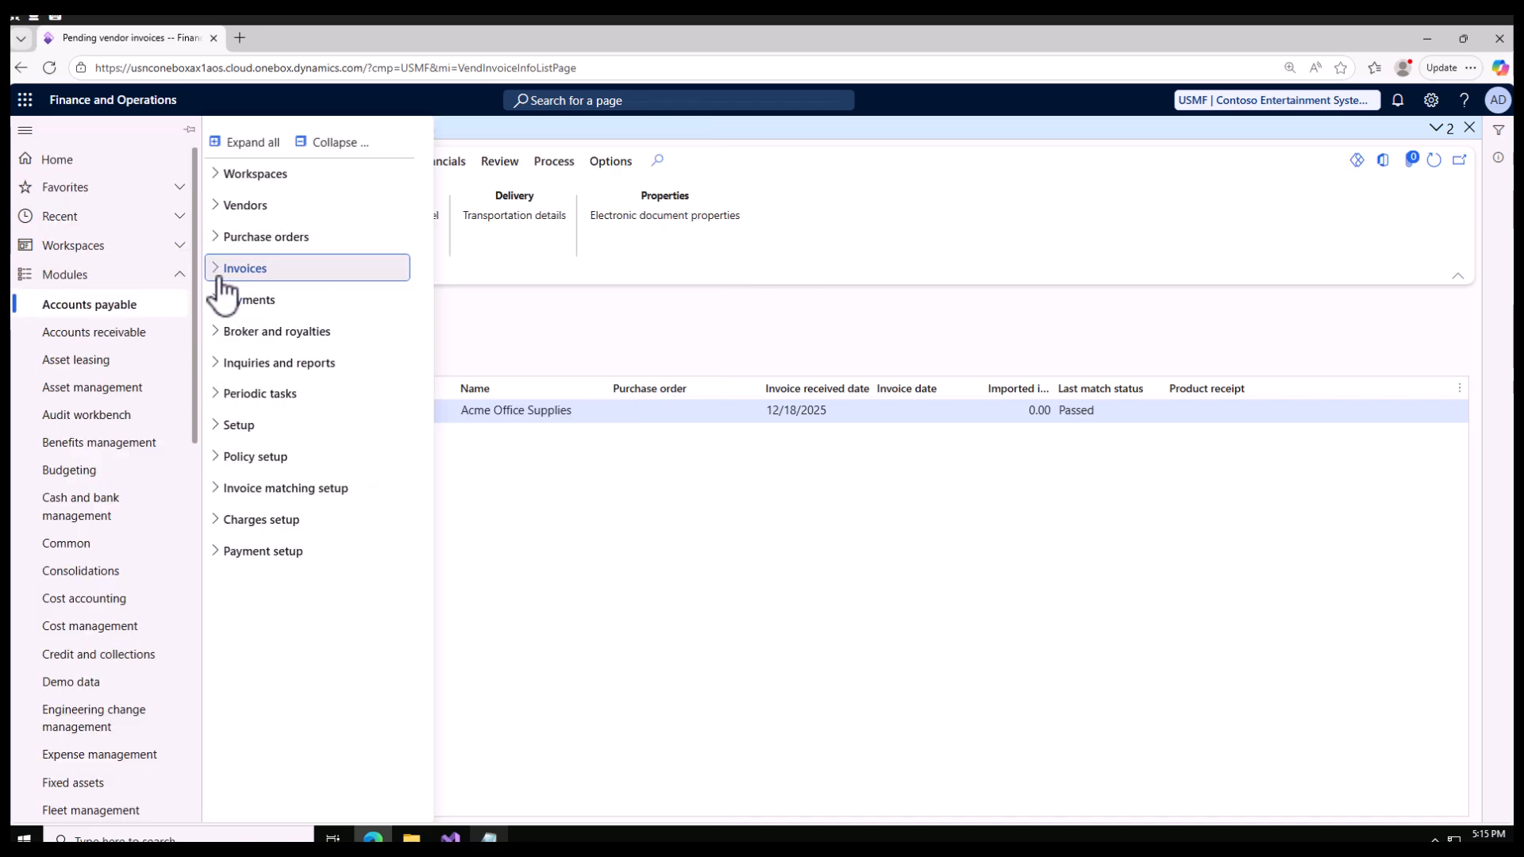
left_click(218, 367)
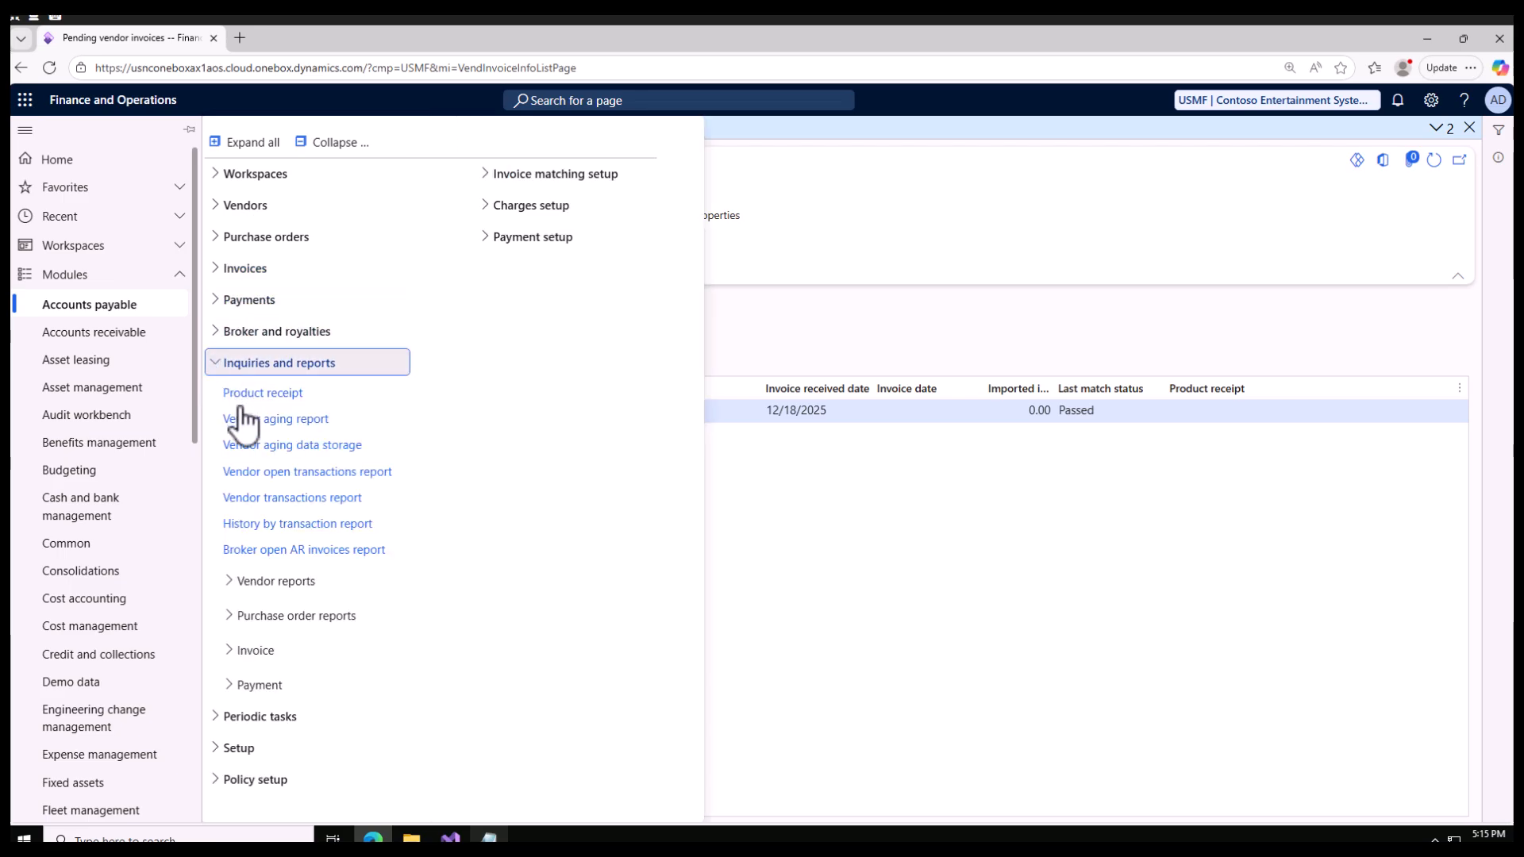
left_click(238, 654)
left_click(312, 760)
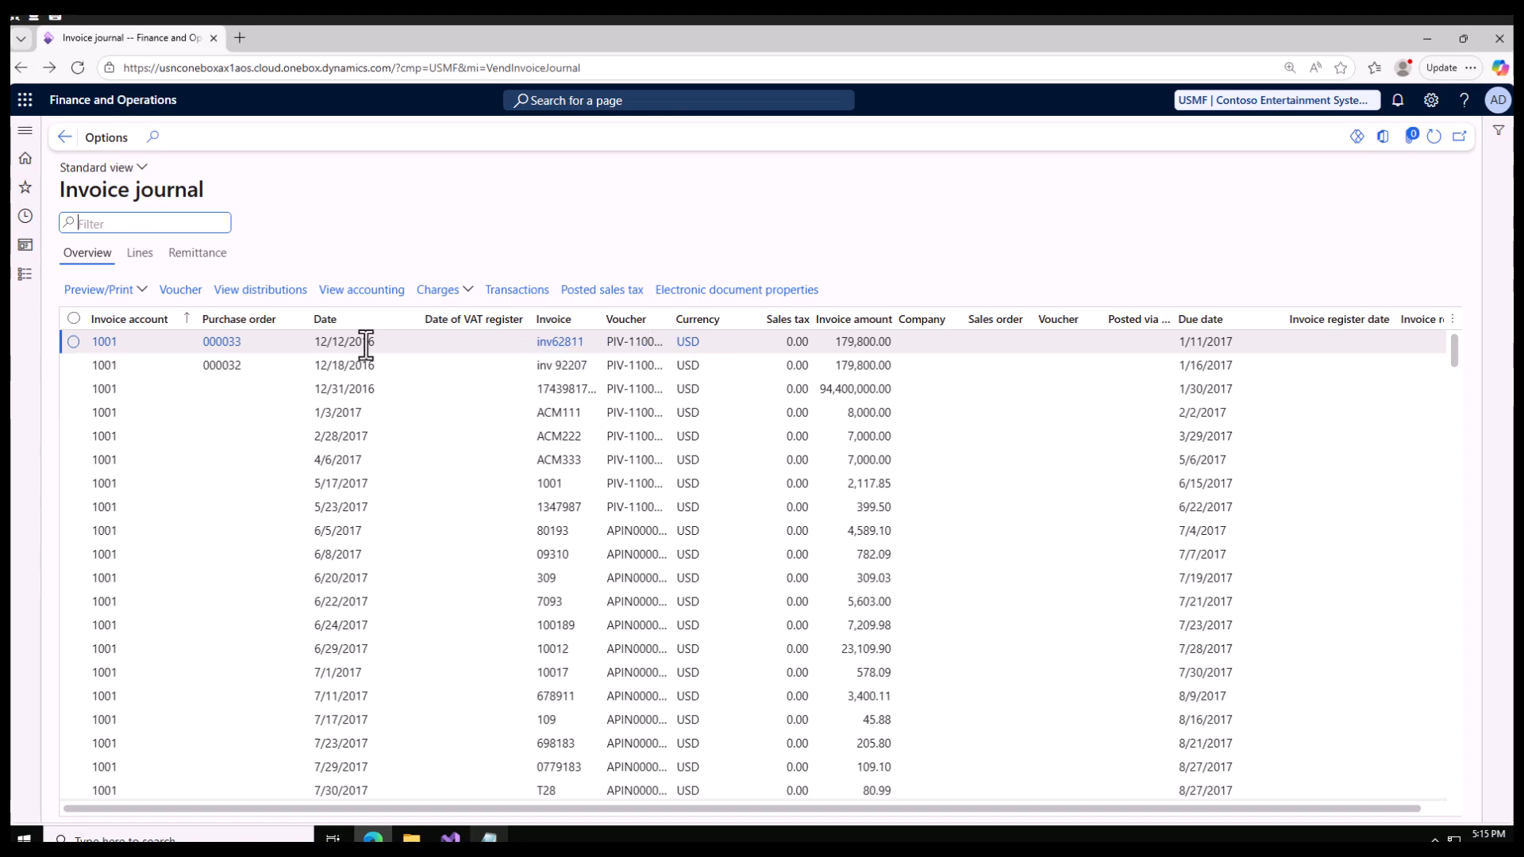
Step: Sort the invoice journal by date from newest to oldest and select invoice 101
left_click(356, 323)
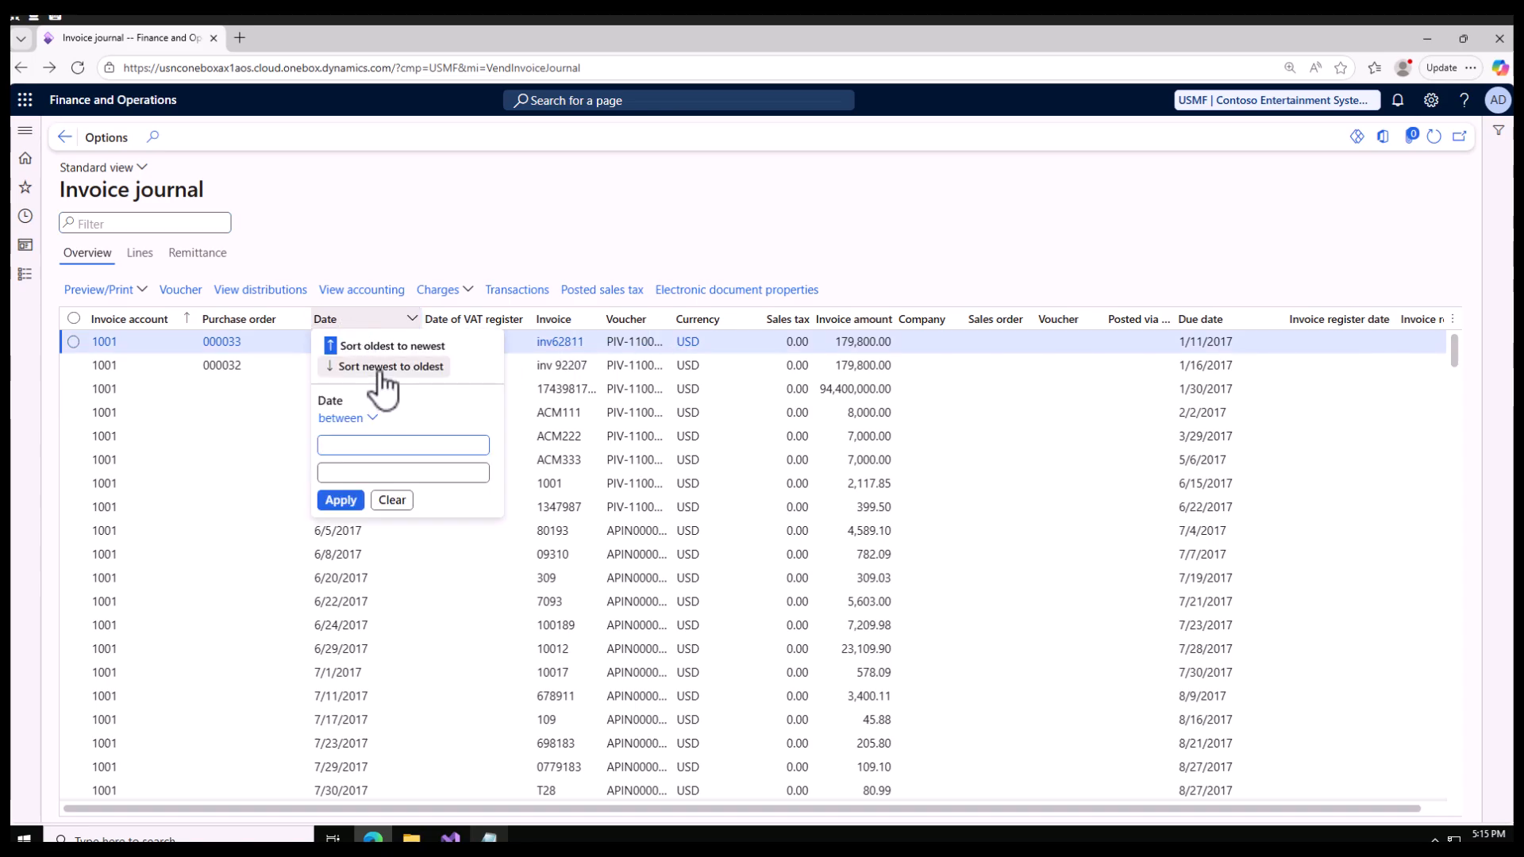
left_click(379, 368)
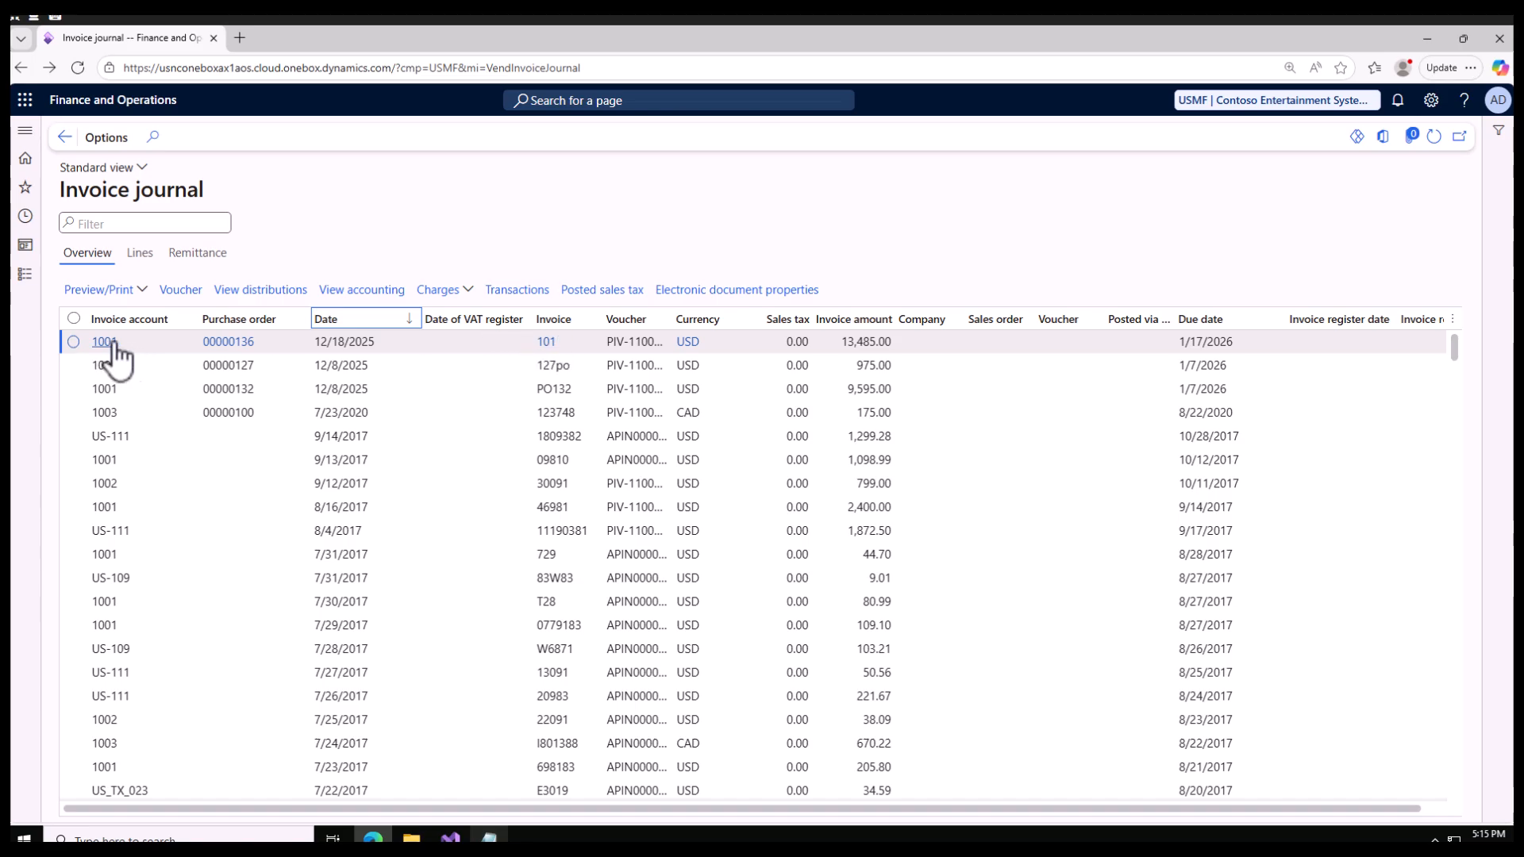
left_click(392, 342)
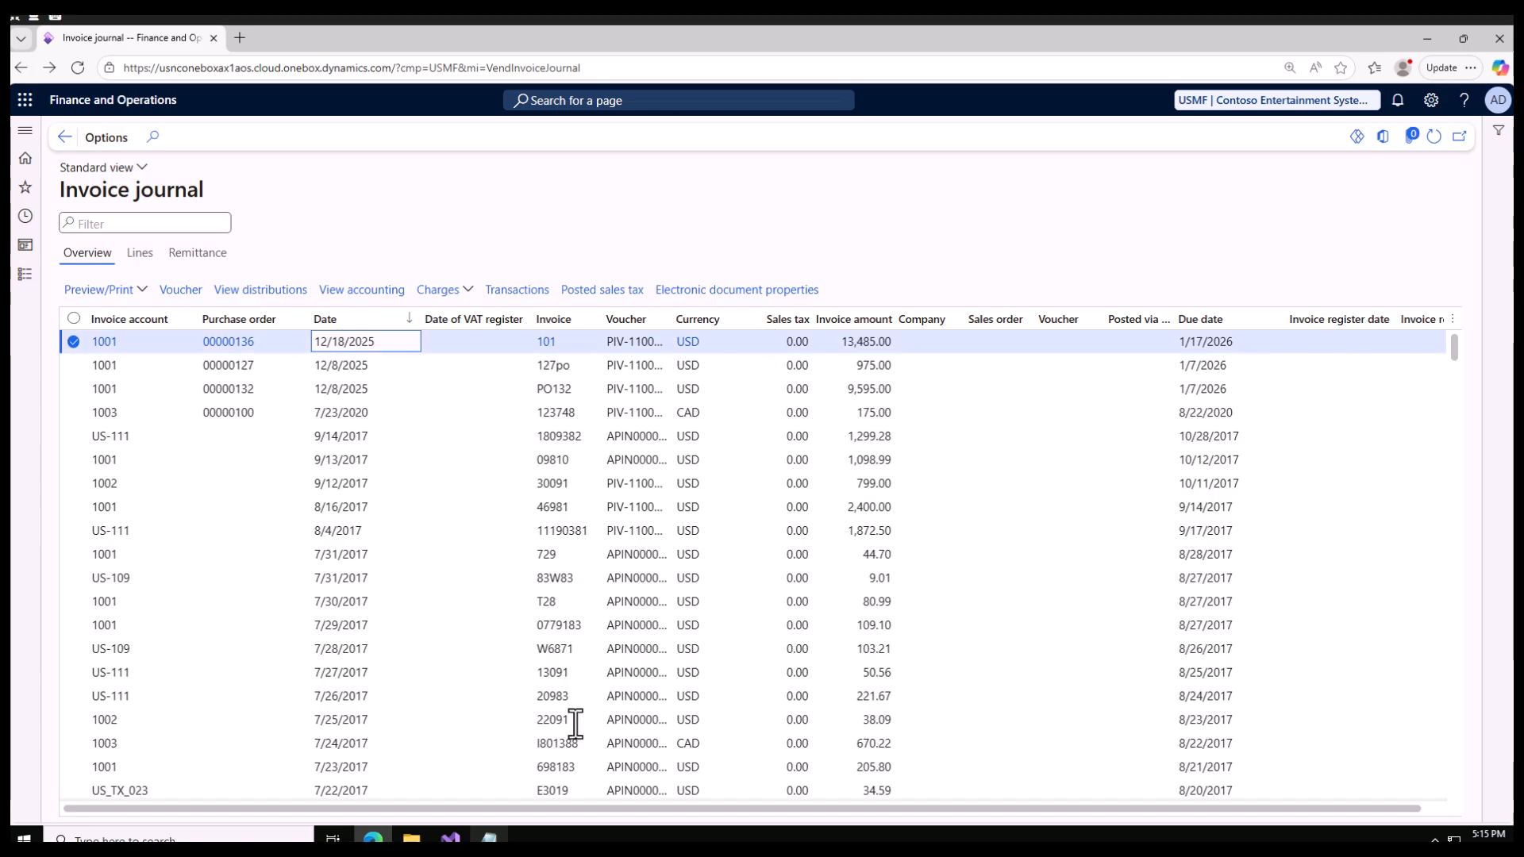
Step: Examine the purchase order lines of posted invoice 101 and return to the journal overview
left_click(139, 262)
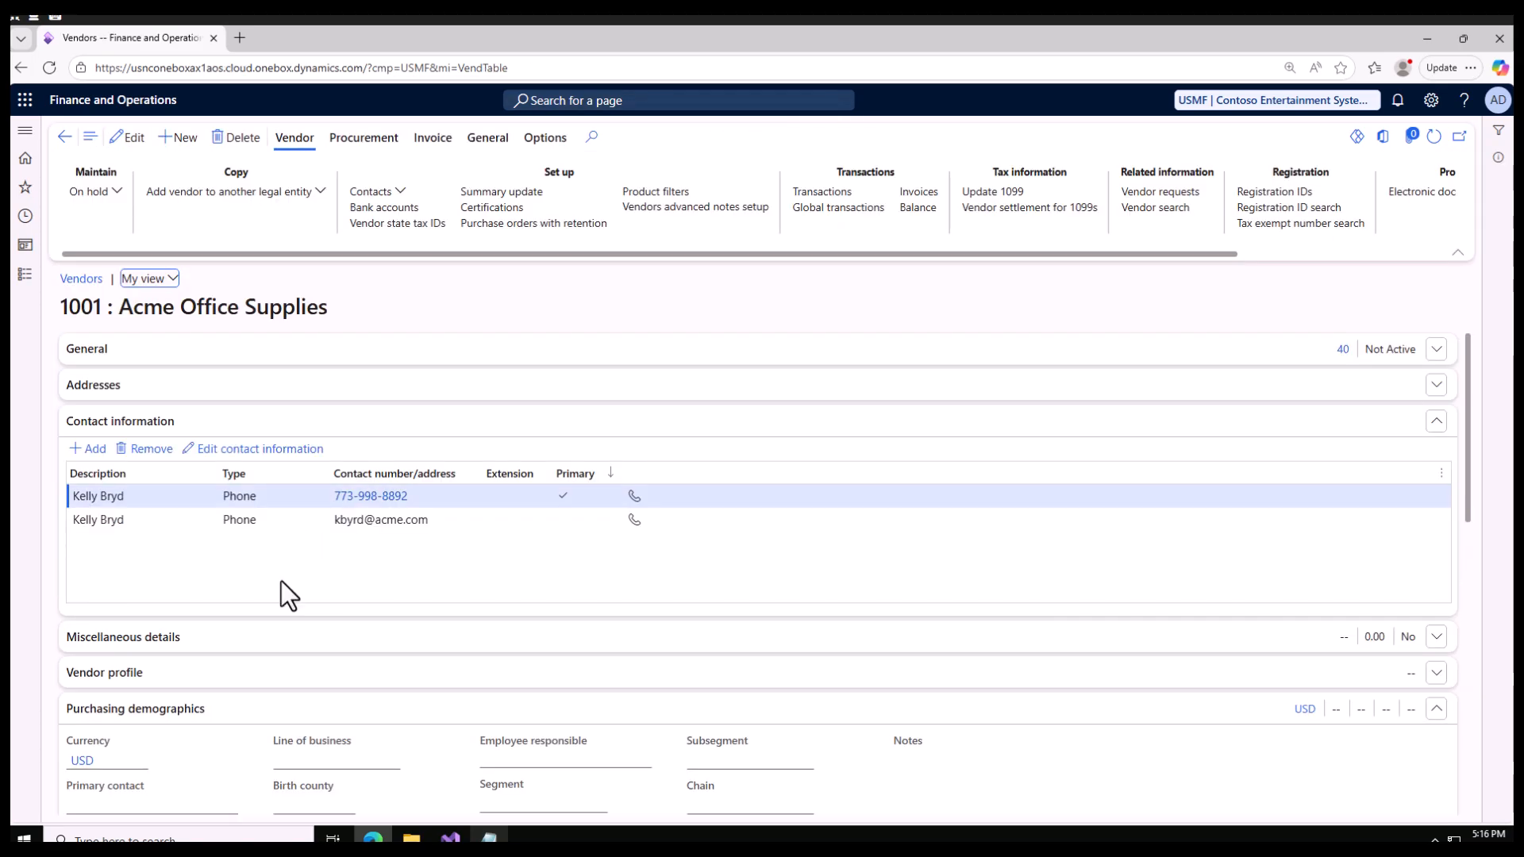
left_click(75, 149)
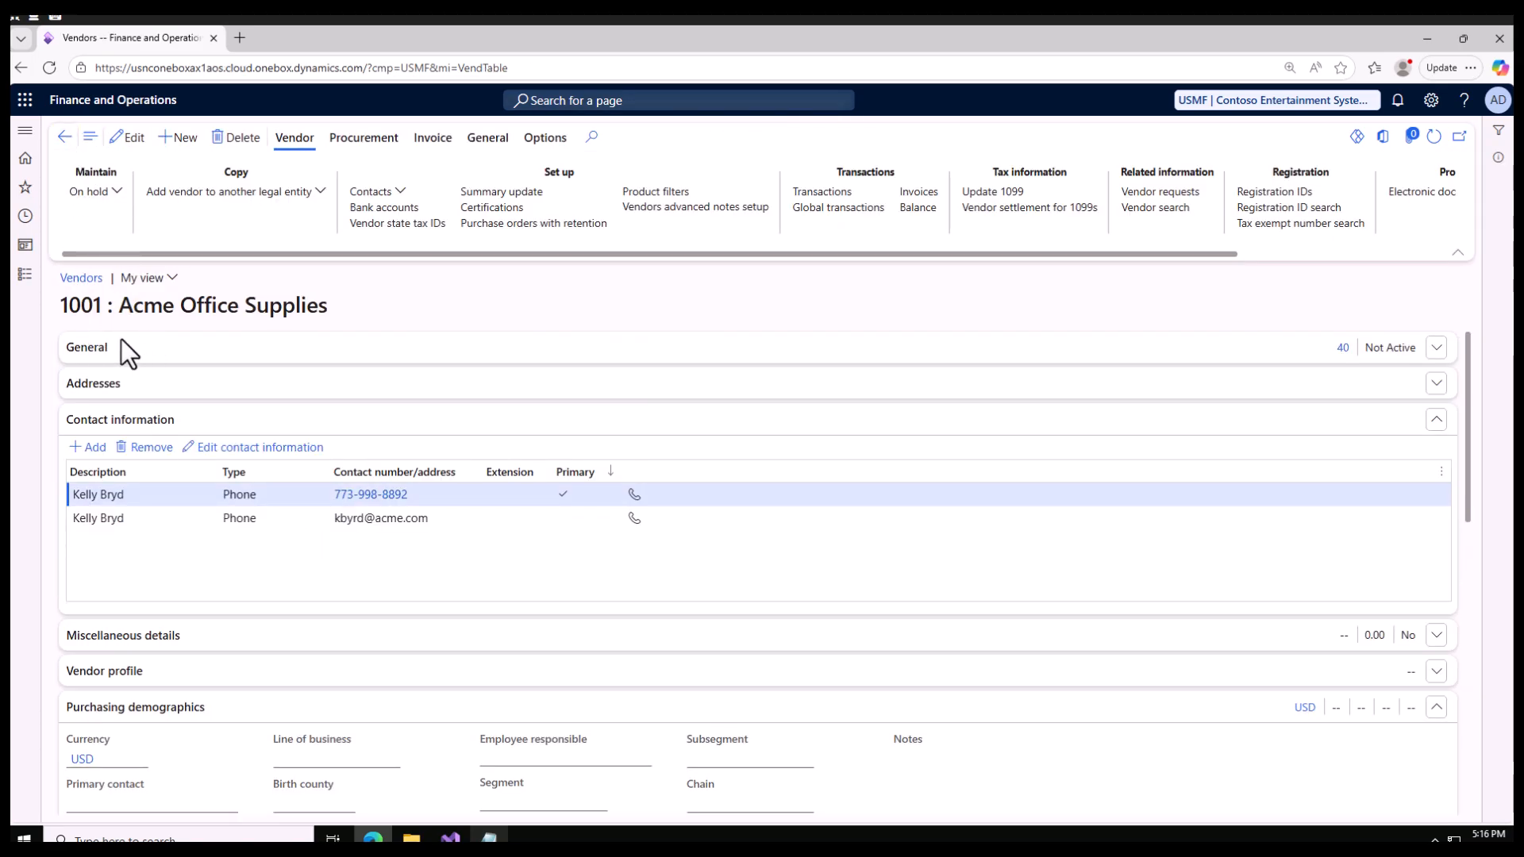
left_click(141, 255)
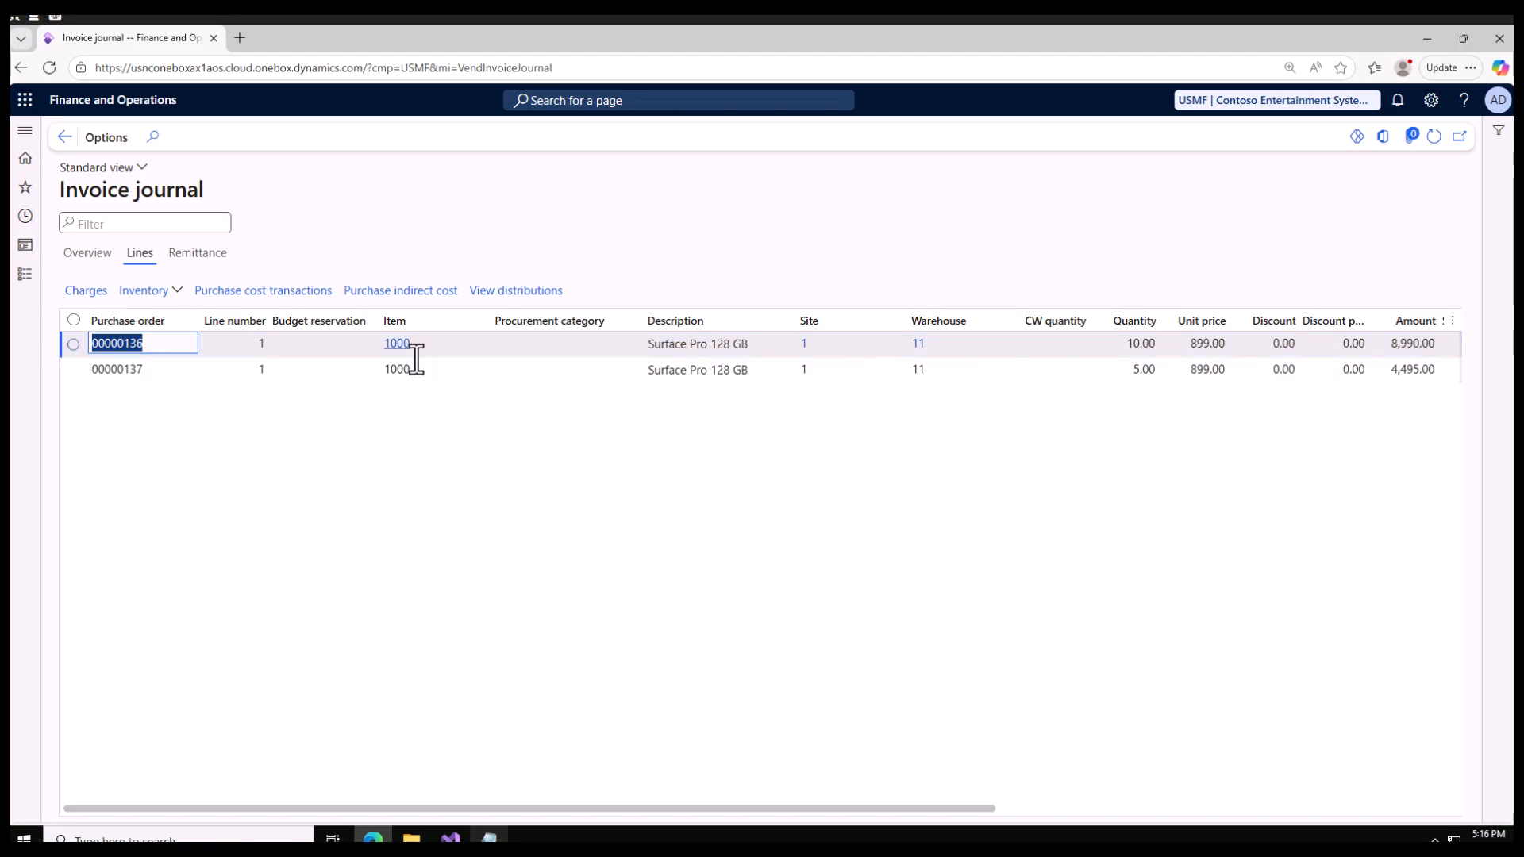
left_click_drag(779, 808, 216, 778)
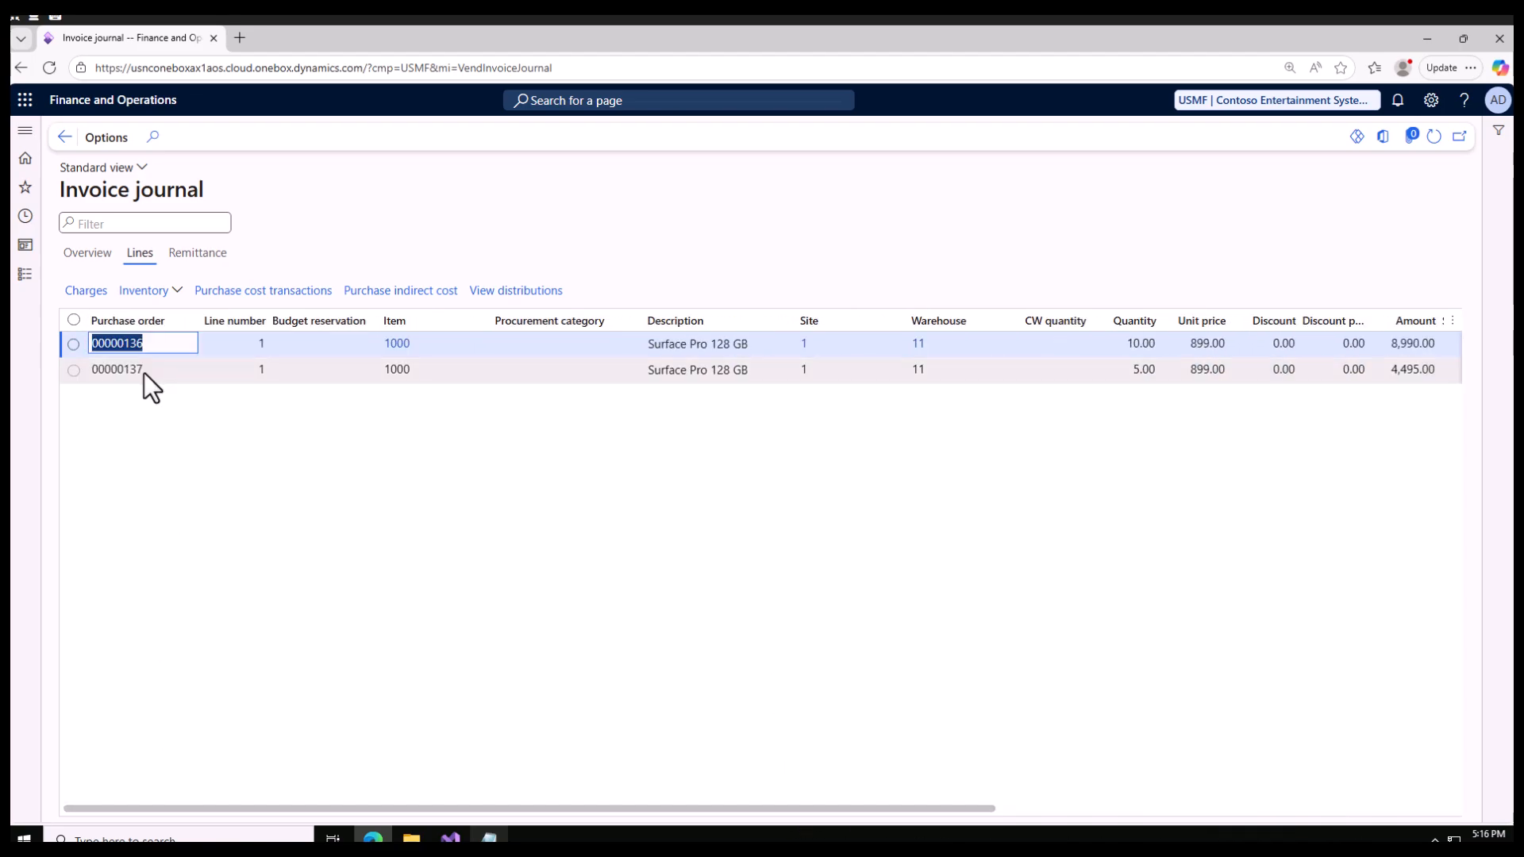
left_click(88, 255)
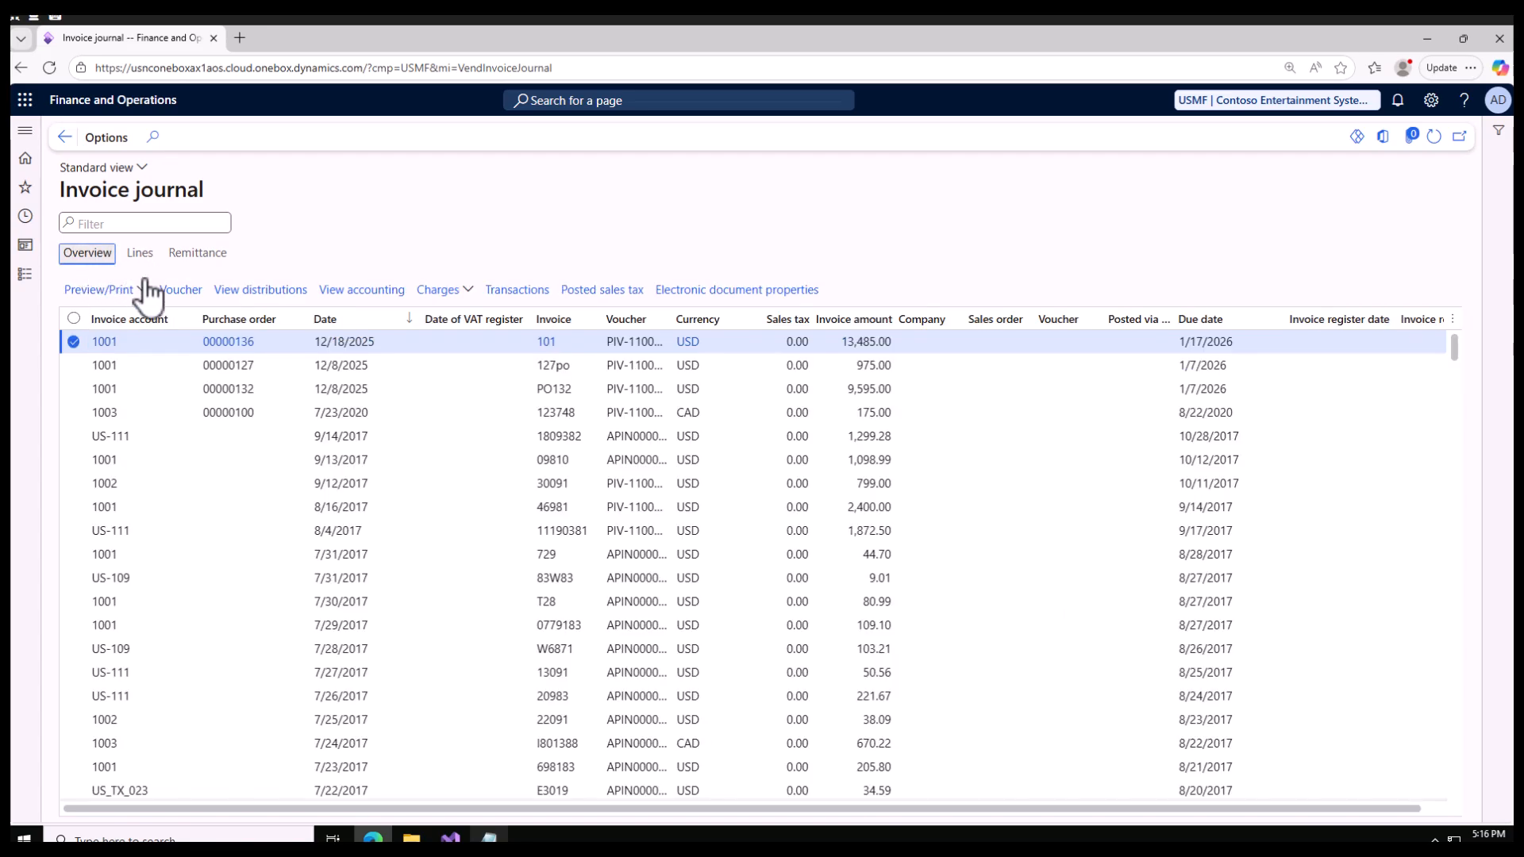
Step: Widen the Voucher column and examine invoice 101's accounting entries, widening their Posting type and Ledger account columns, before returning to the journal
mouse_move(131, 349)
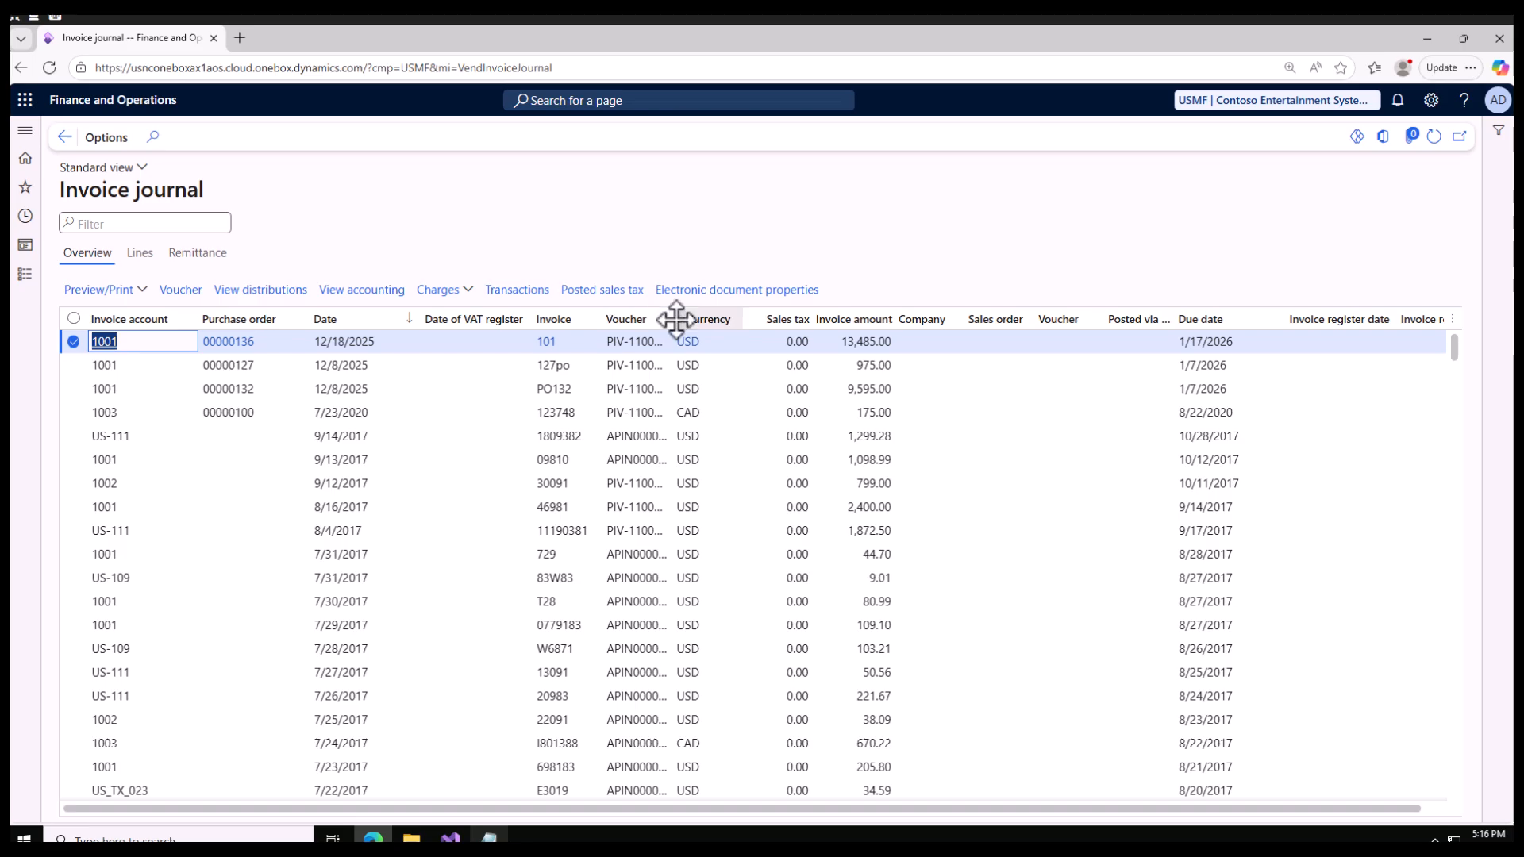
mouse_move(671, 319)
left_mouse_down()
mouse_move(749, 341)
mouse_move(681, 341)
left_mouse_up()
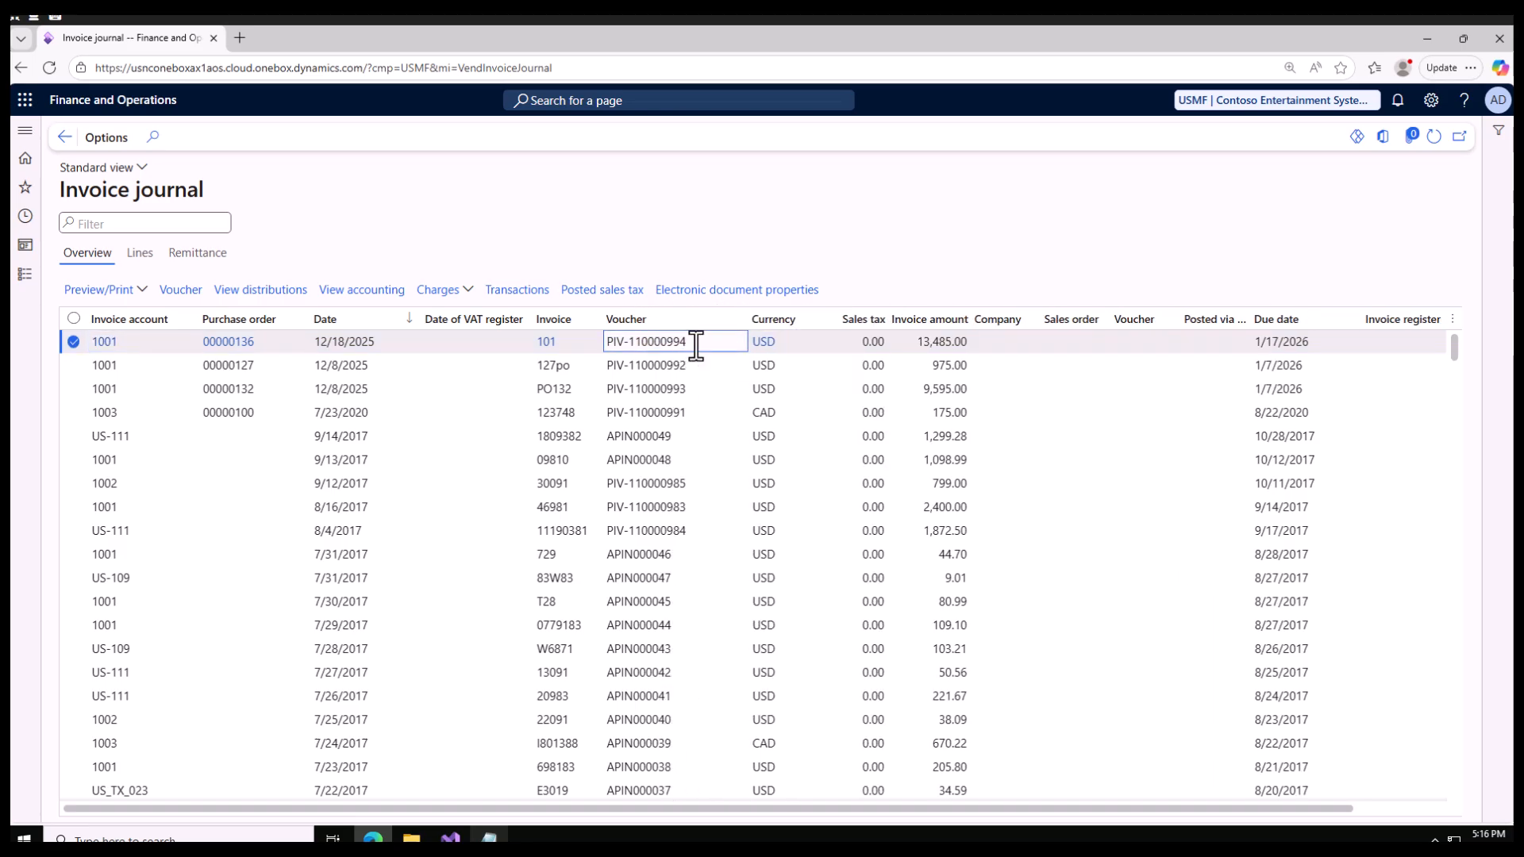
left_click(361, 290)
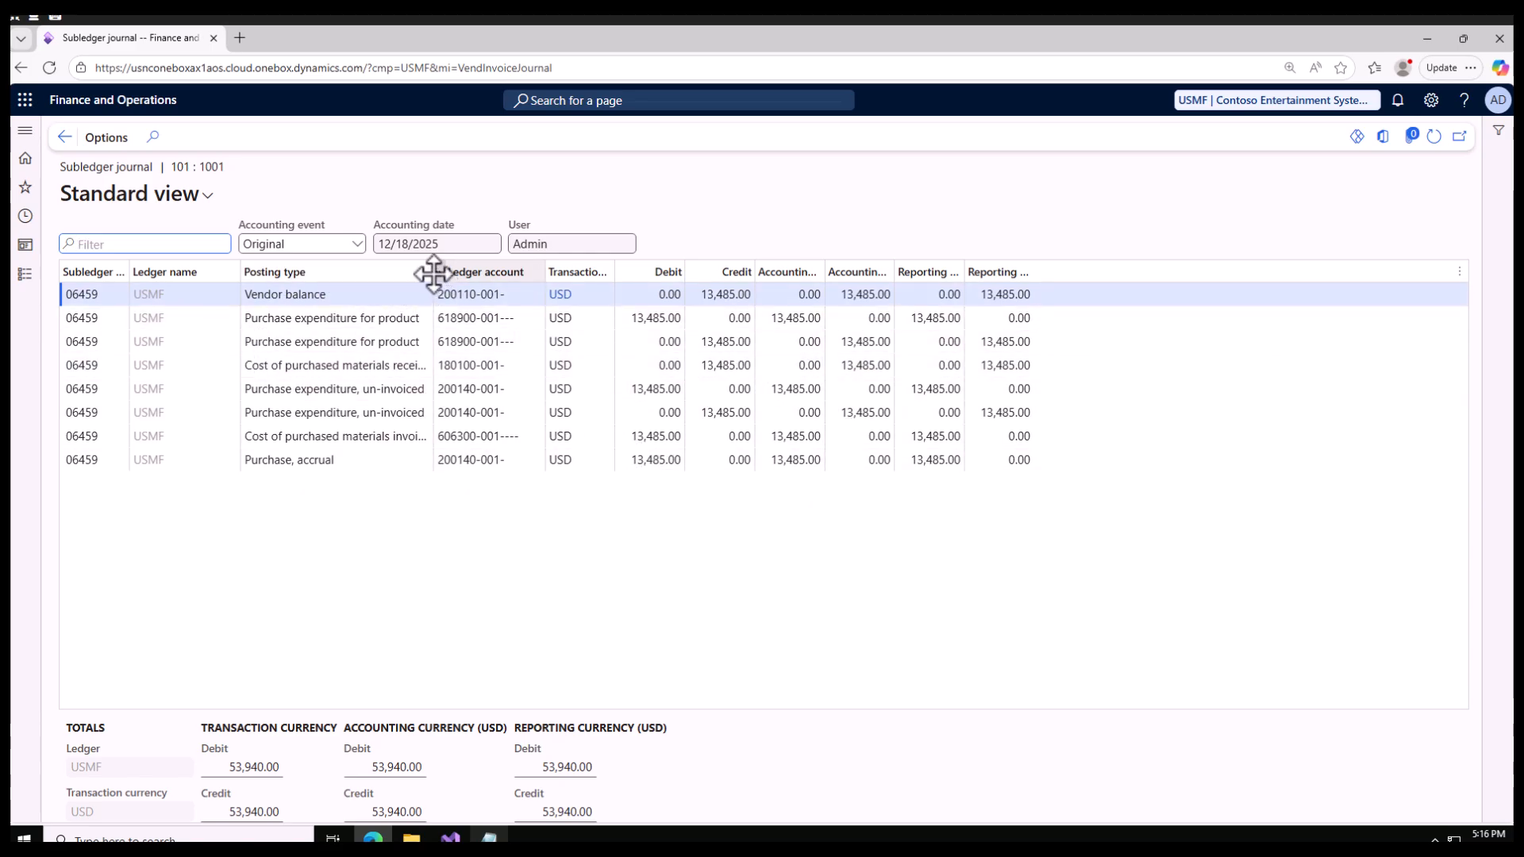
left_click_drag(432, 273, 503, 292)
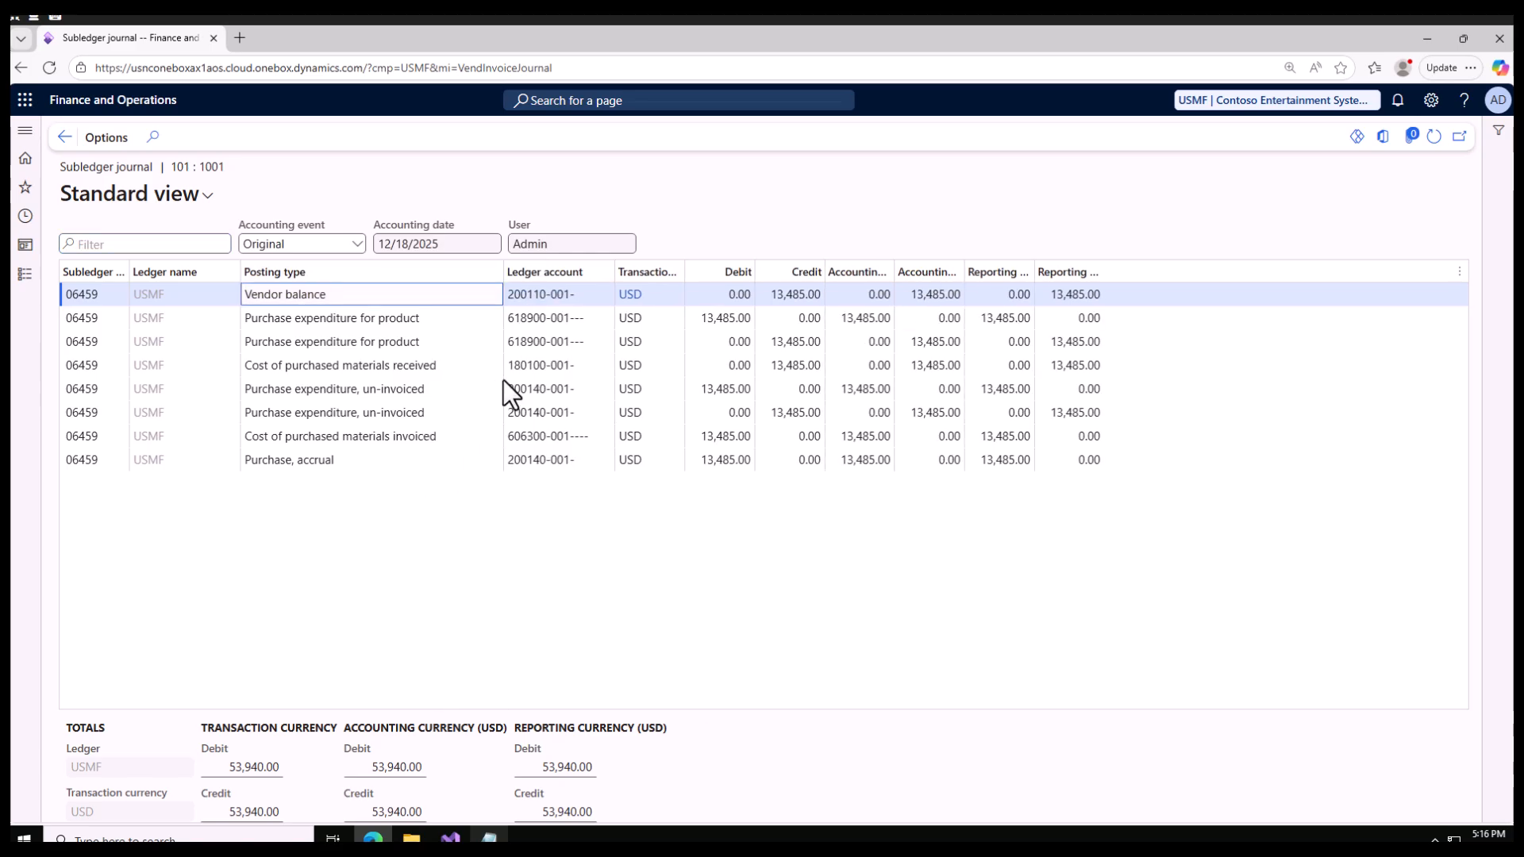
left_click_drag(613, 273, 683, 285)
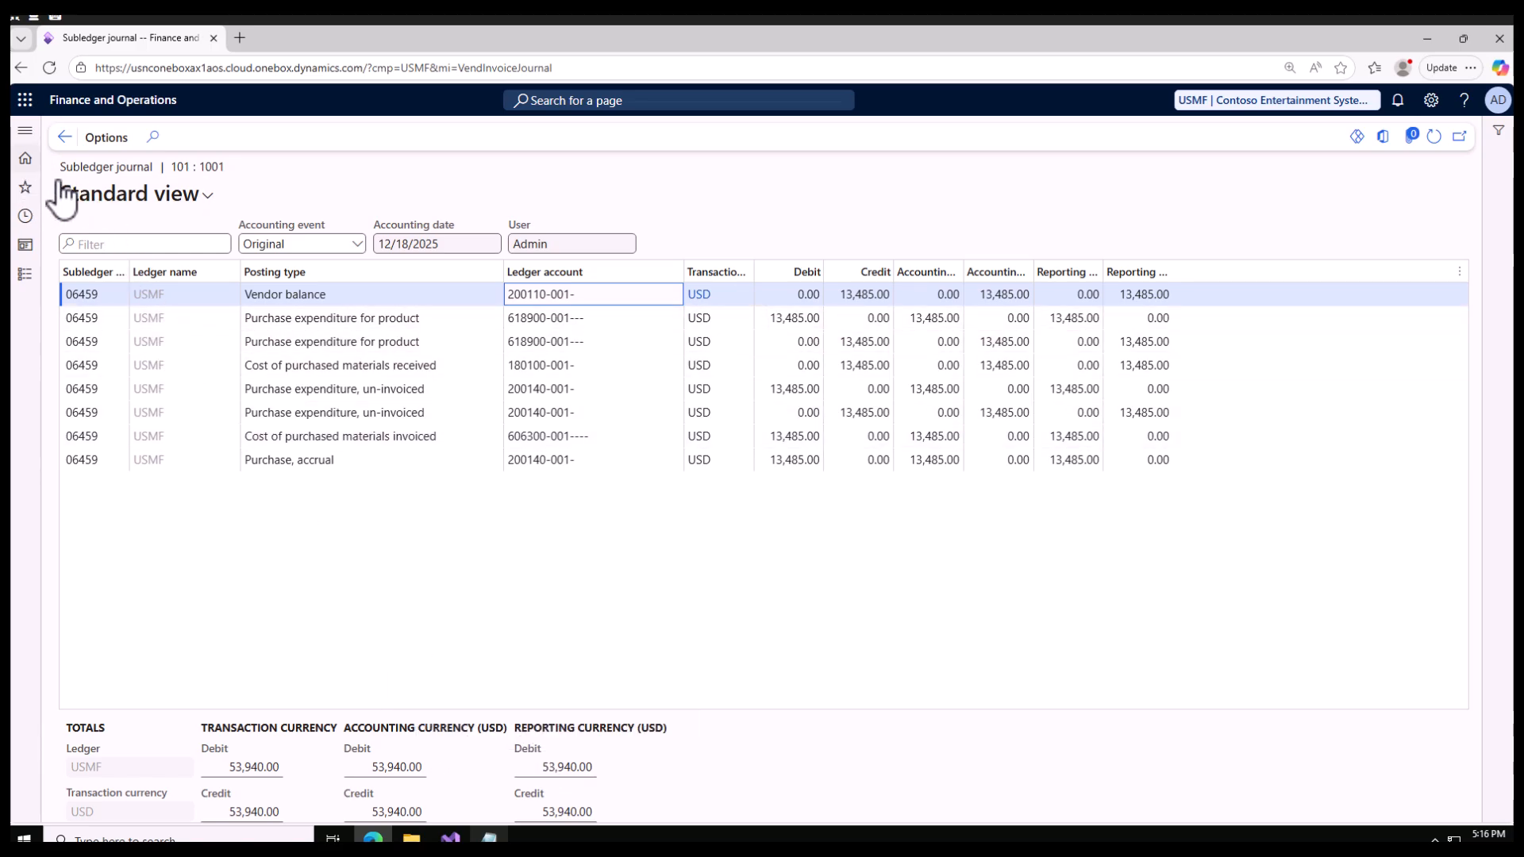
left_click(67, 139)
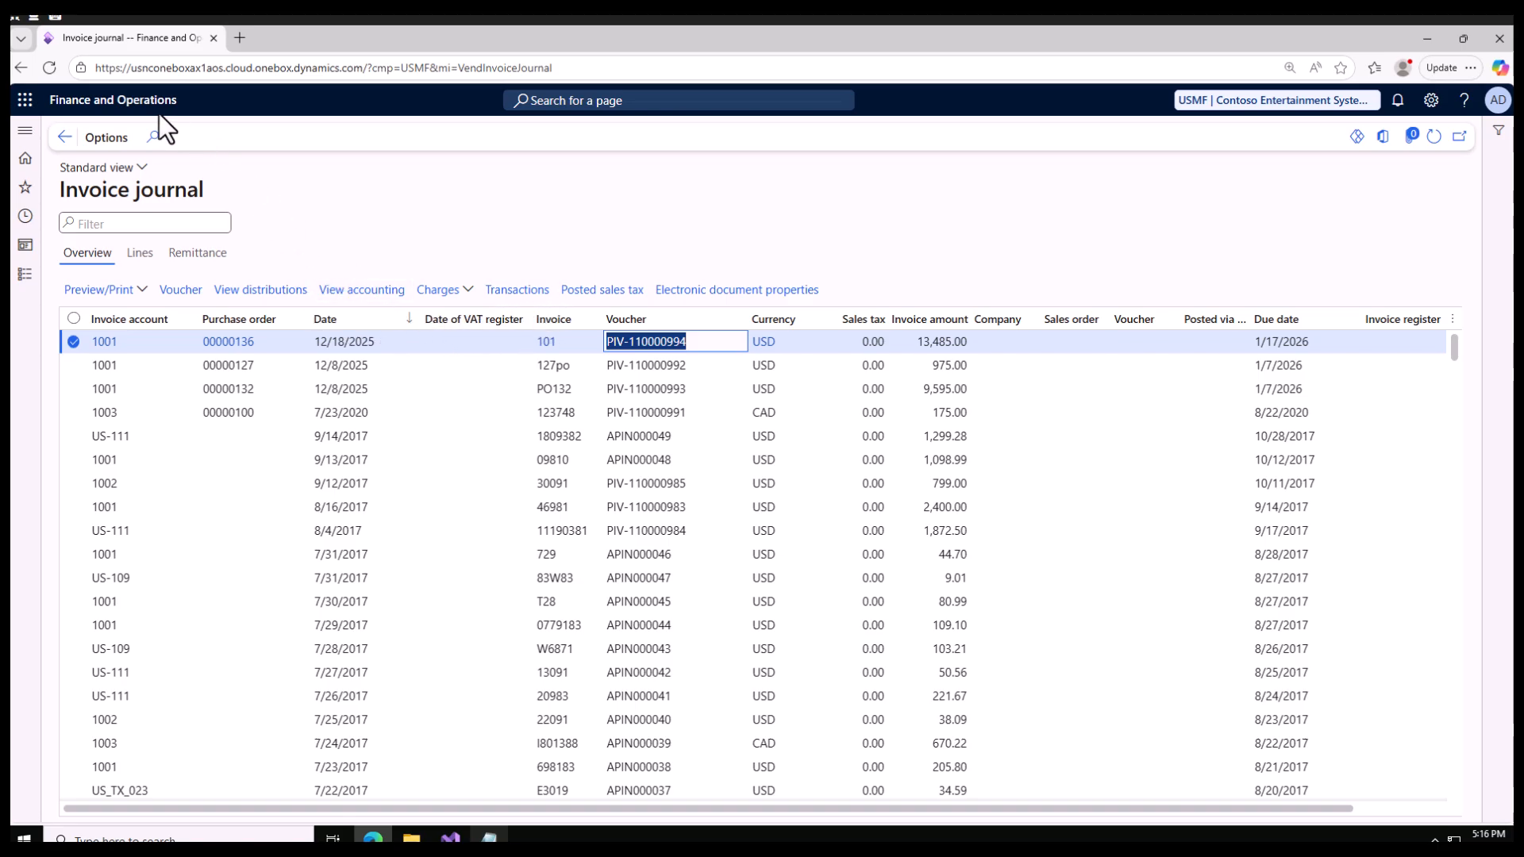
Step: Open the list of all purchase orders, check the noted order numbers in Notepad, and return to the browser
left_click(25, 274)
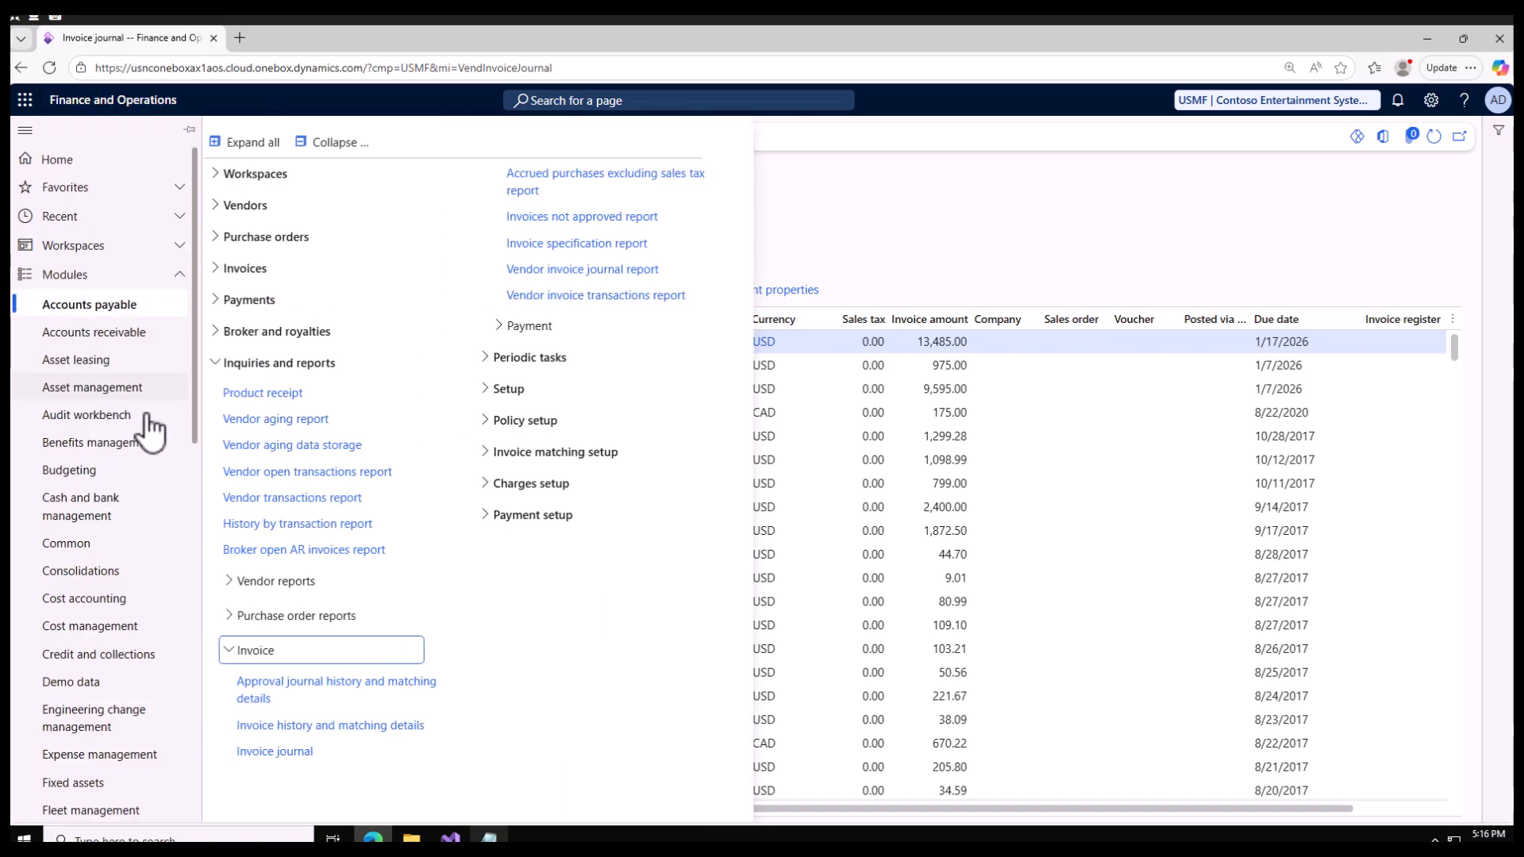
left_click(235, 239)
left_click(270, 268)
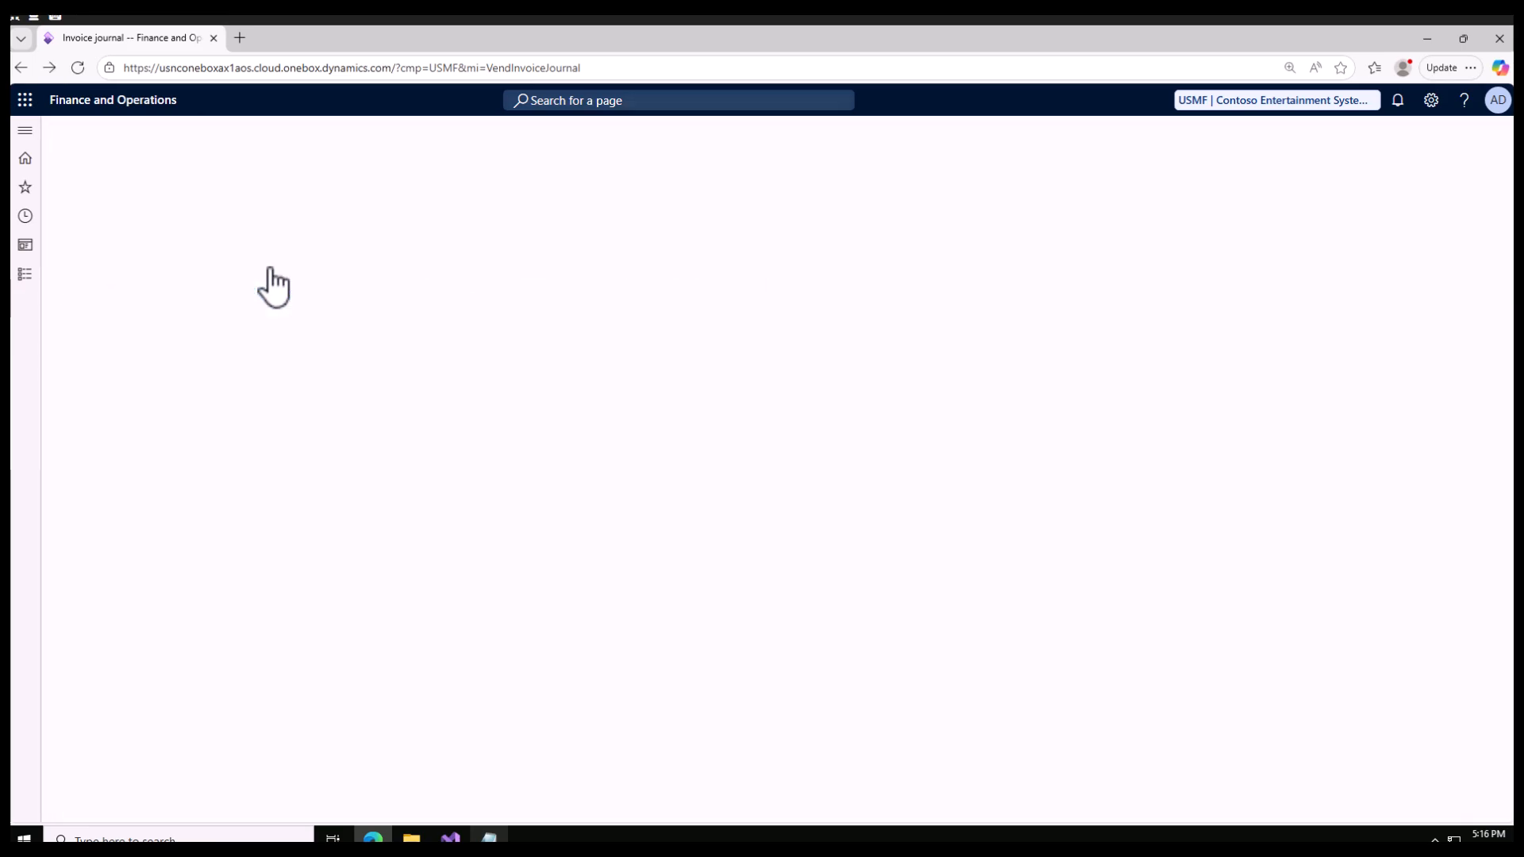
left_click(489, 837)
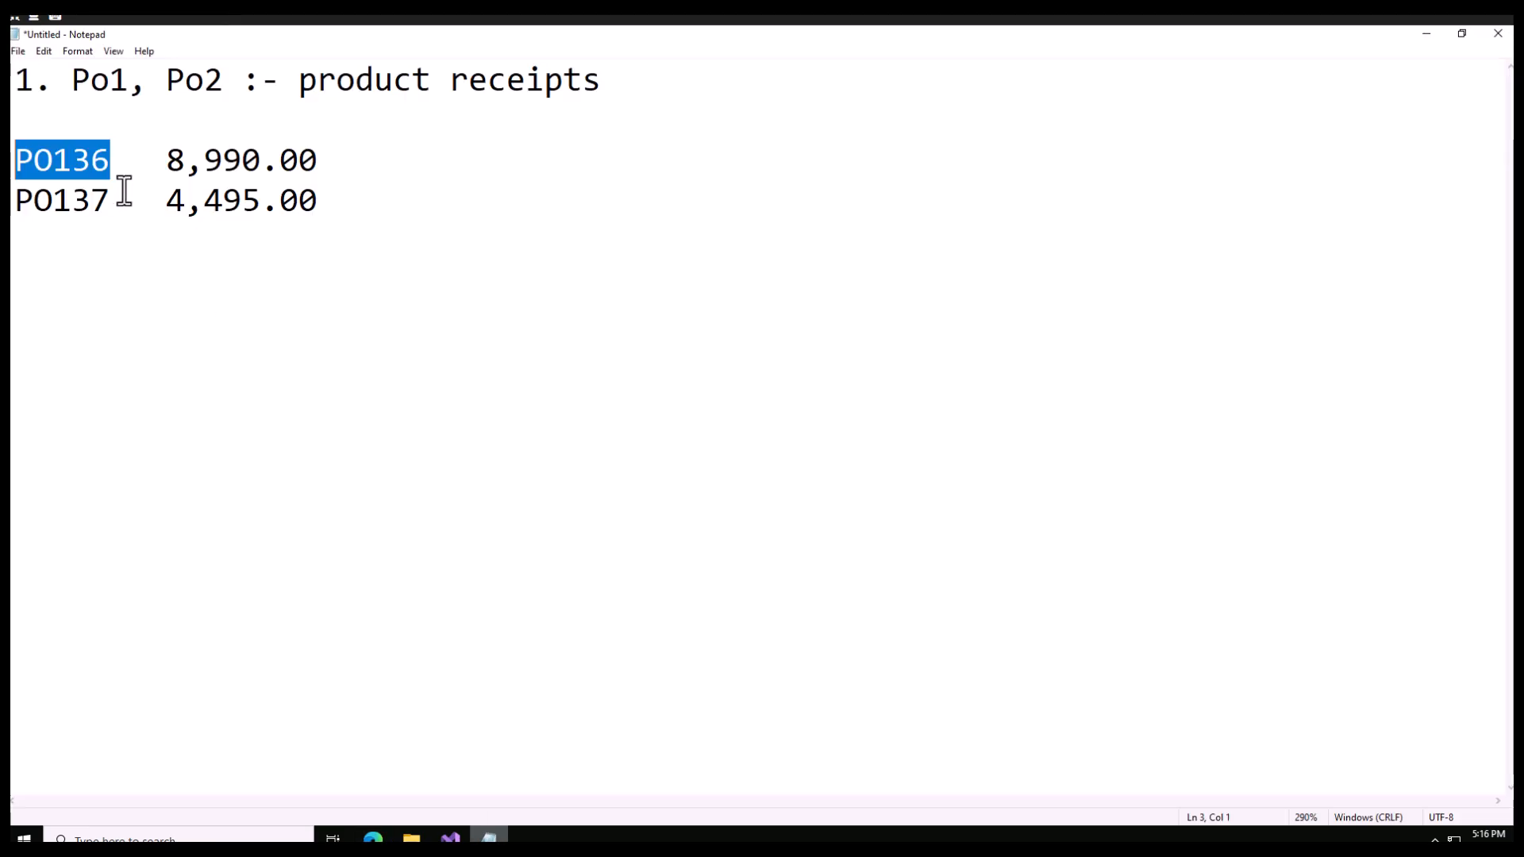
left_click(373, 839)
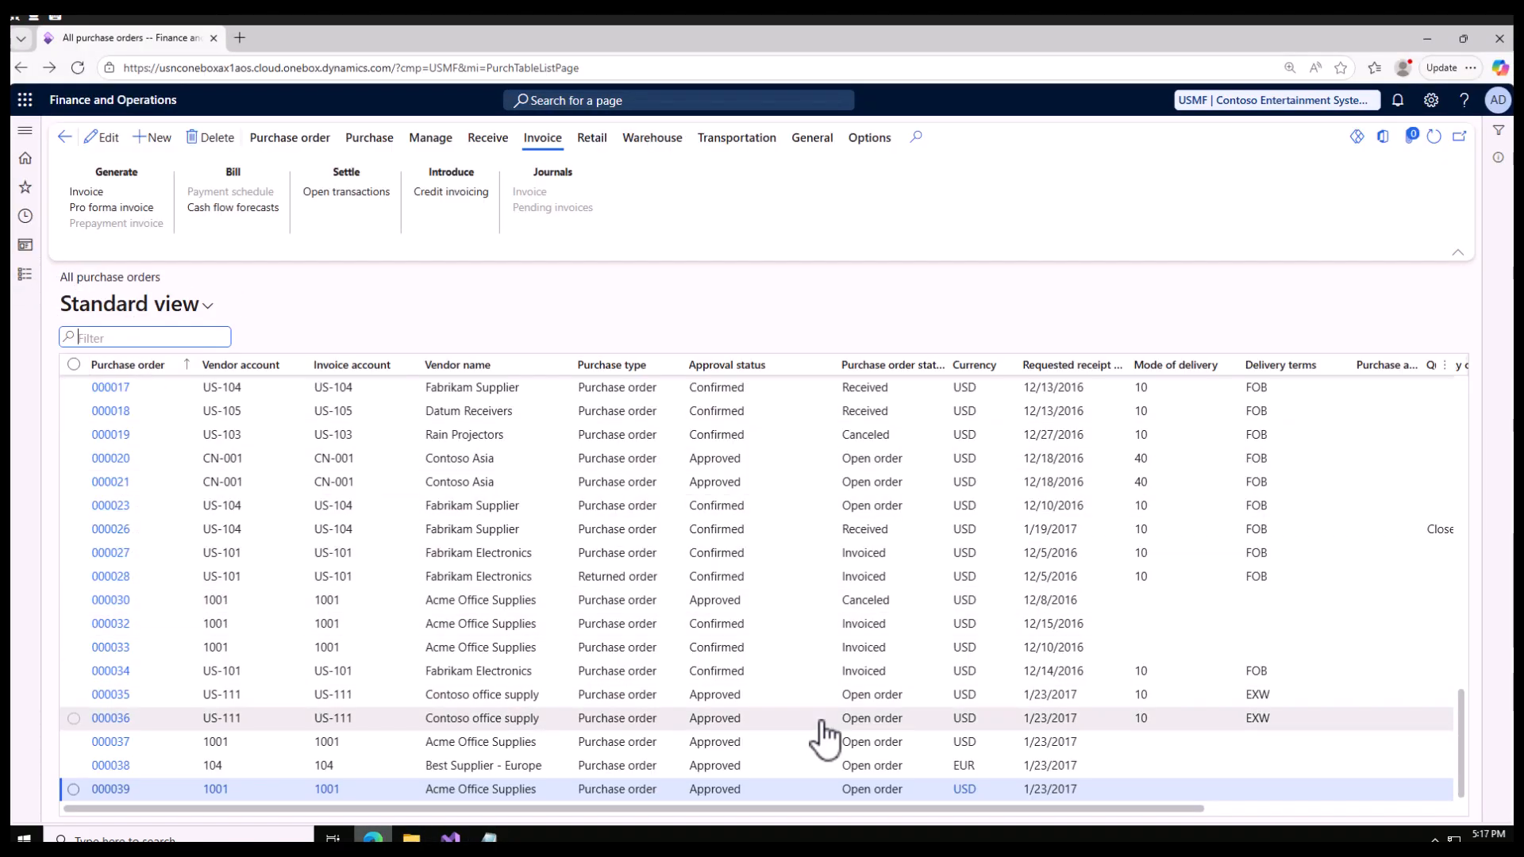
Step: Find the second noted Acme Office Supplies purchase order, examine its invoice journal overview and lines, and return to the order list
scroll(824, 734, "down", 10)
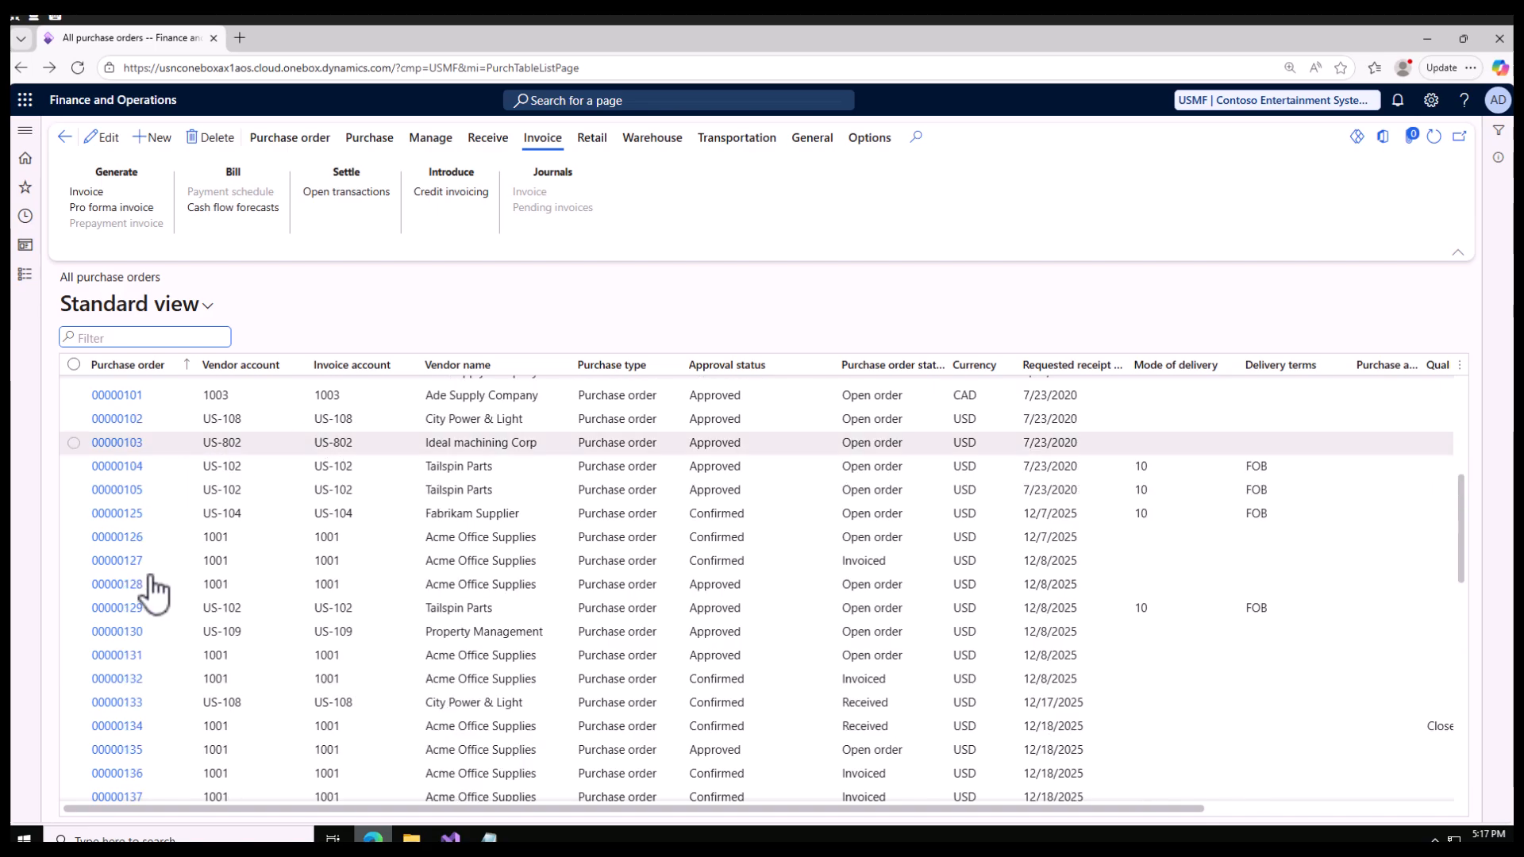
scroll(148, 571, "down", 3)
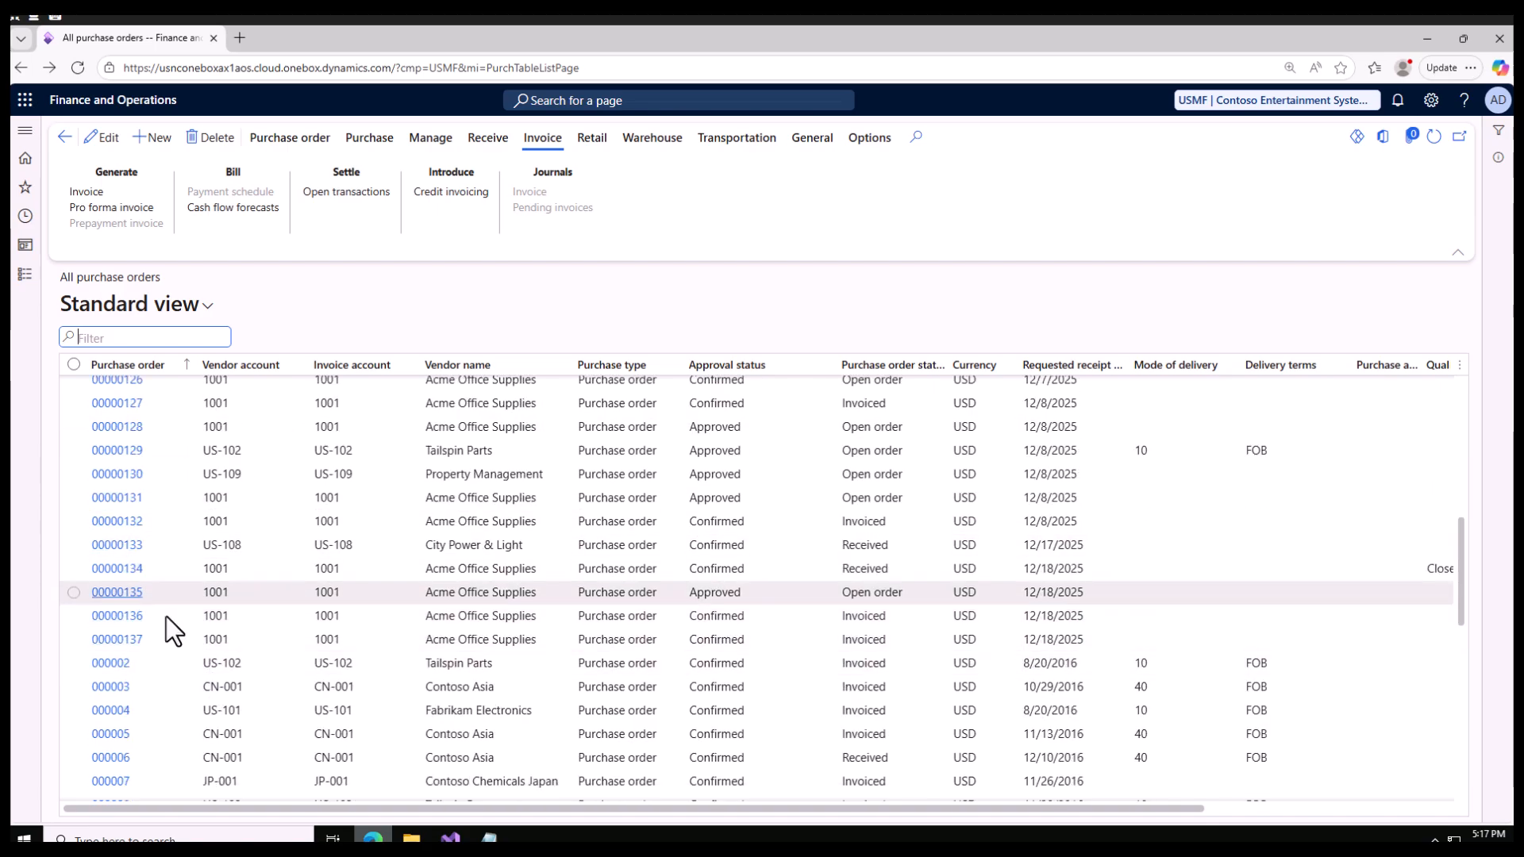
left_click(163, 637)
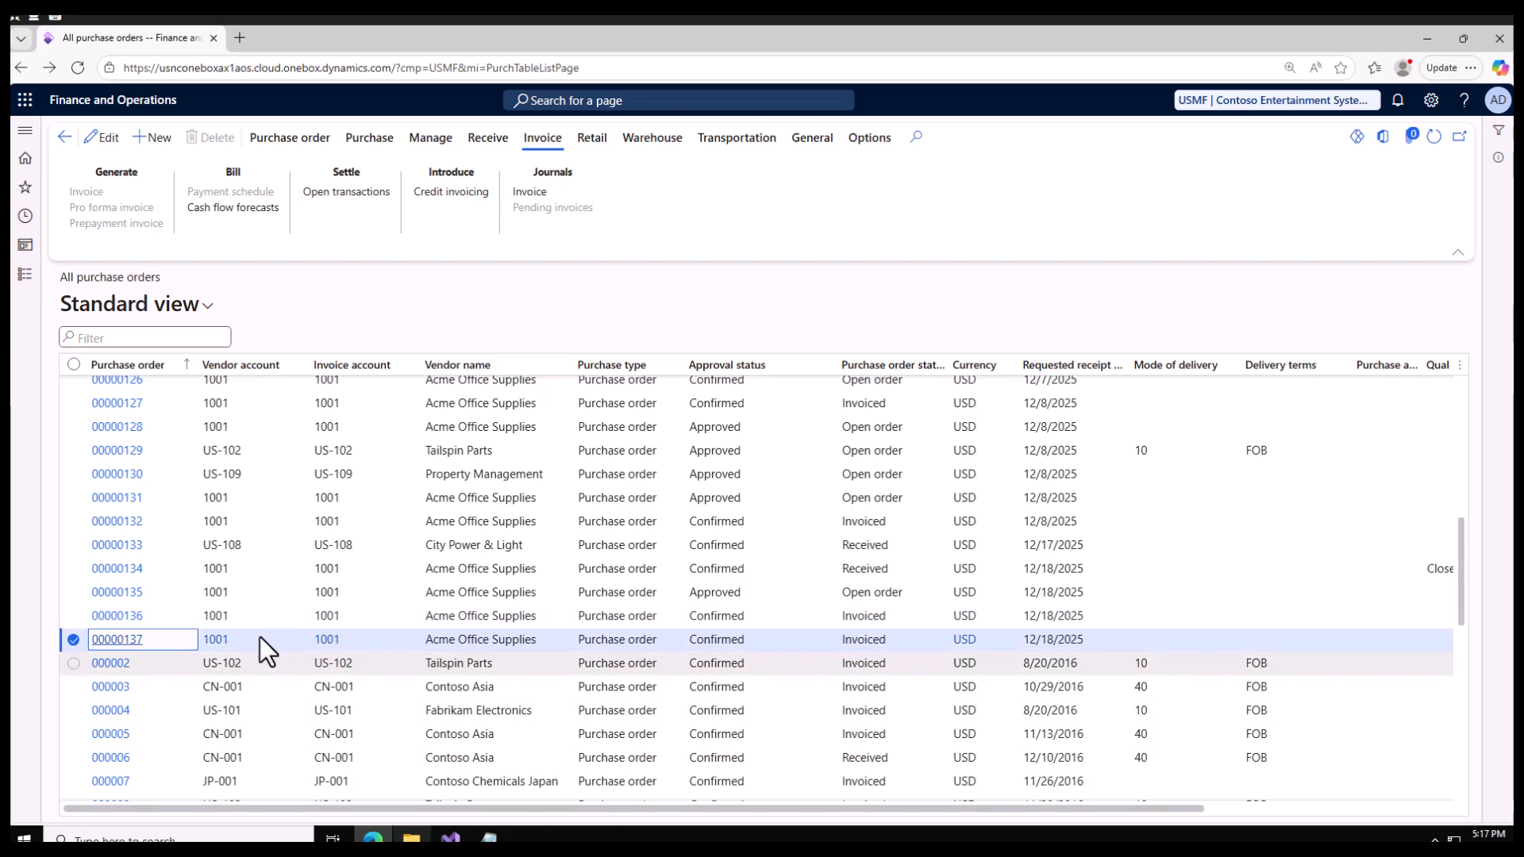
left_click(532, 195)
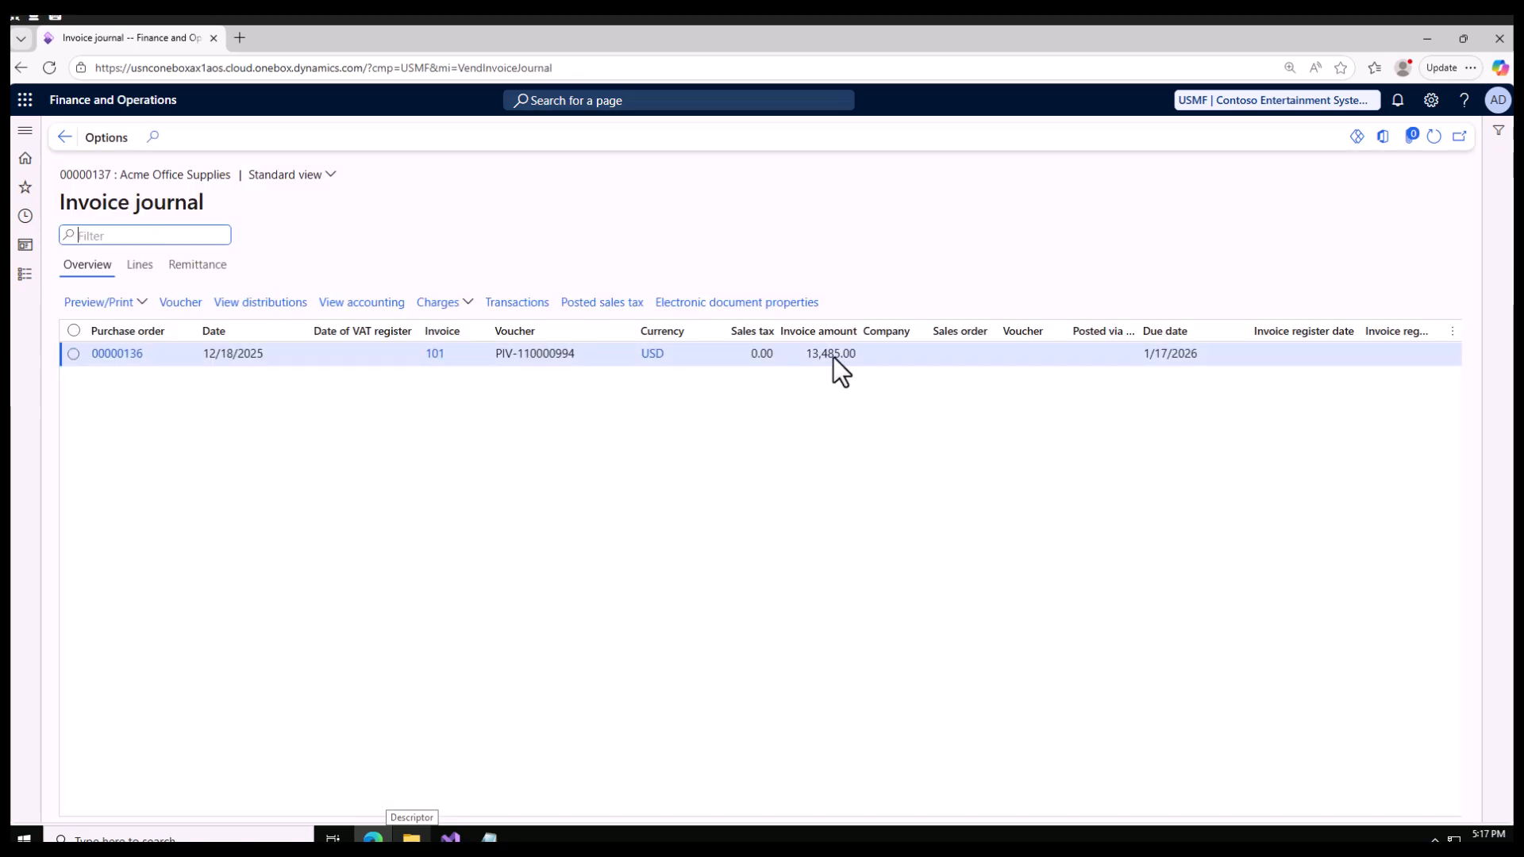
left_click(140, 265)
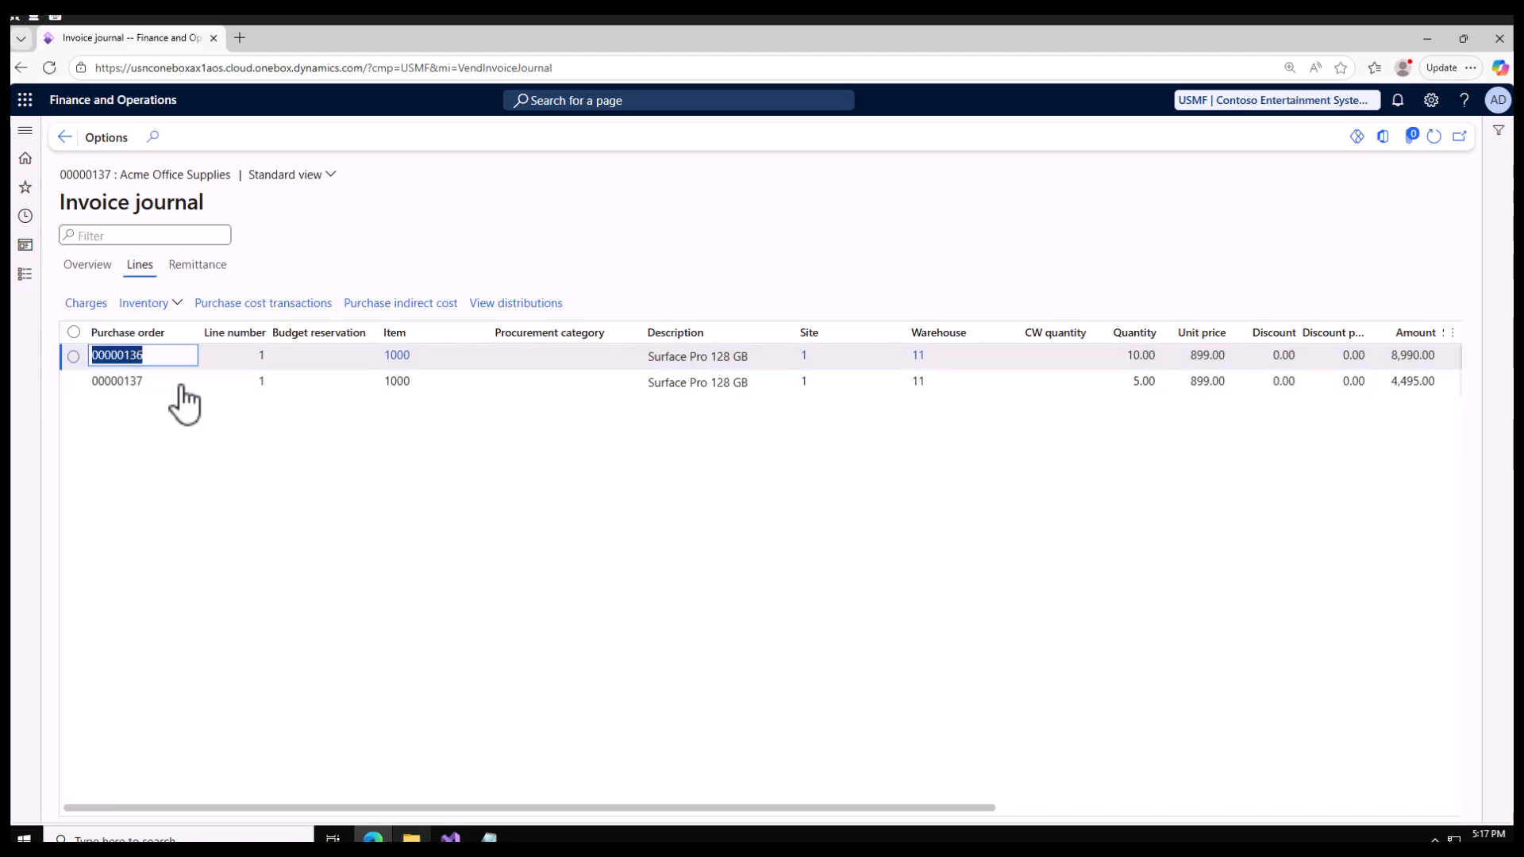
left_click(85, 267)
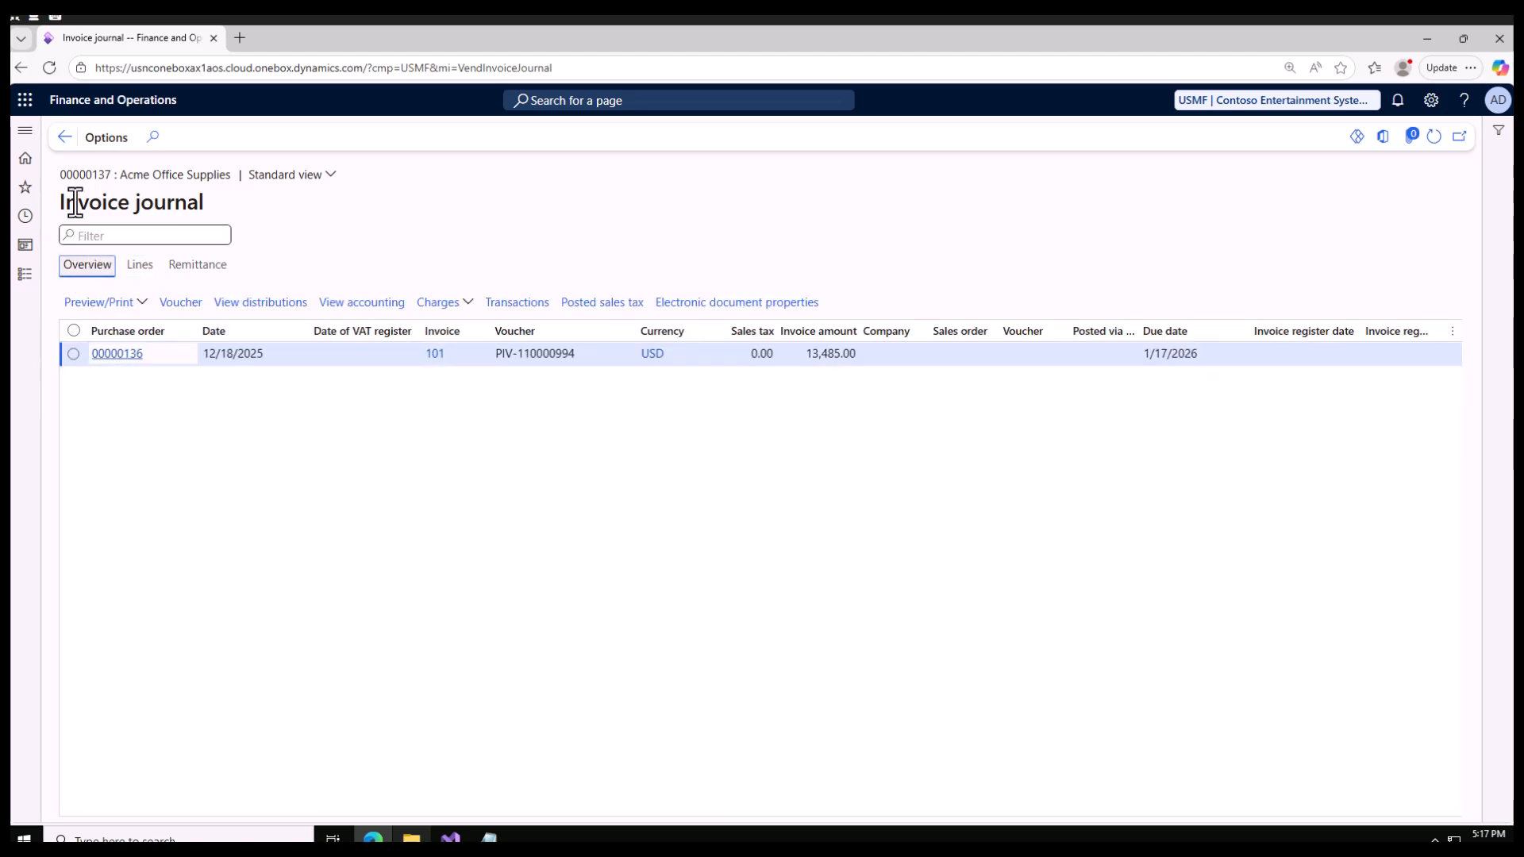
left_click(65, 137)
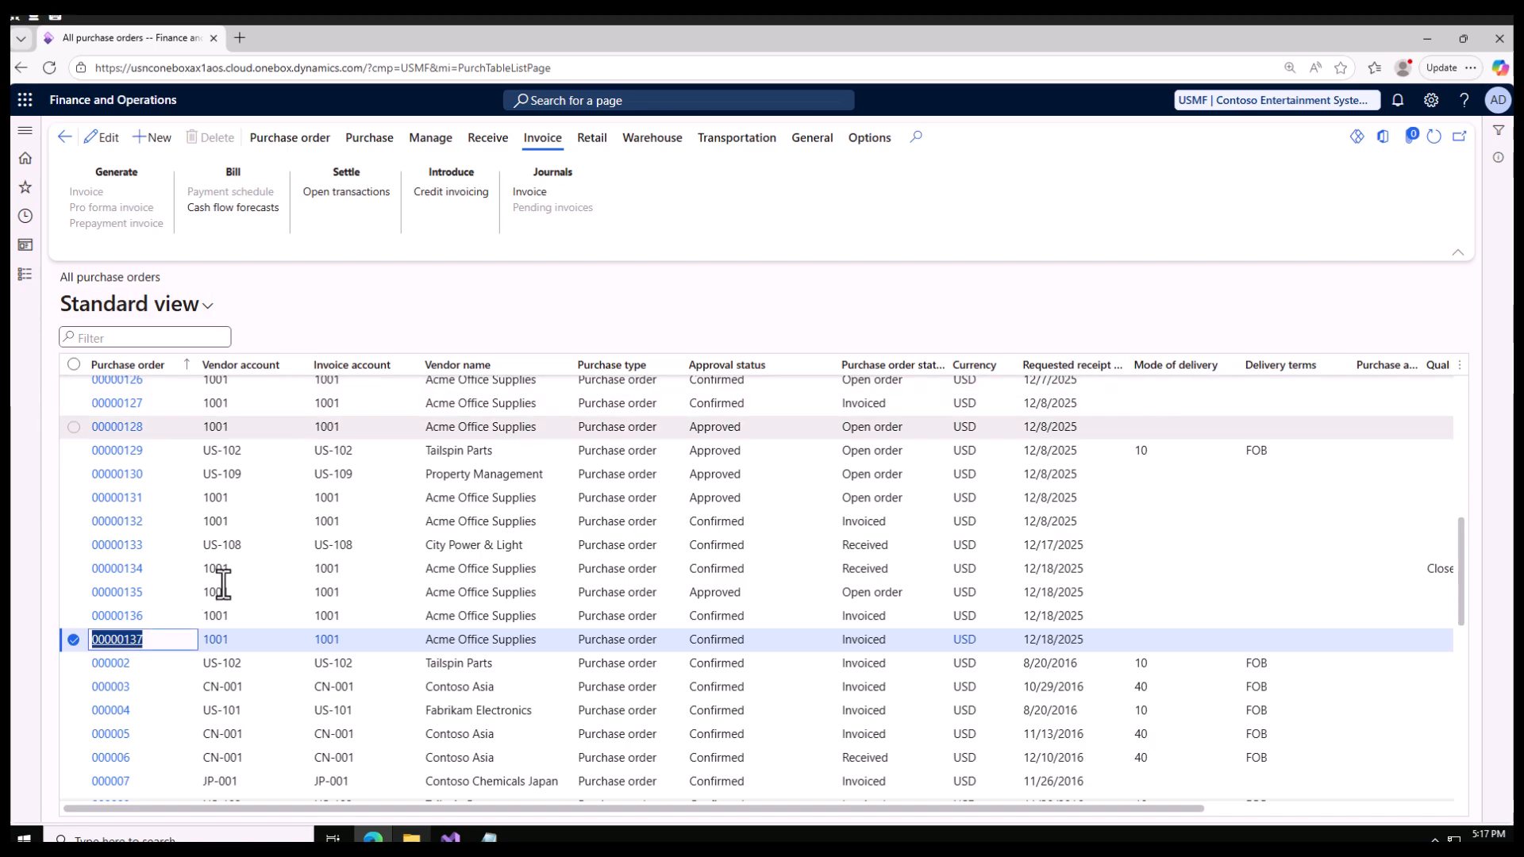
Step: Examine the invoice journal lines of the first noted Acme Office Supplies purchase order and return to the journal overview
left_click(369, 621)
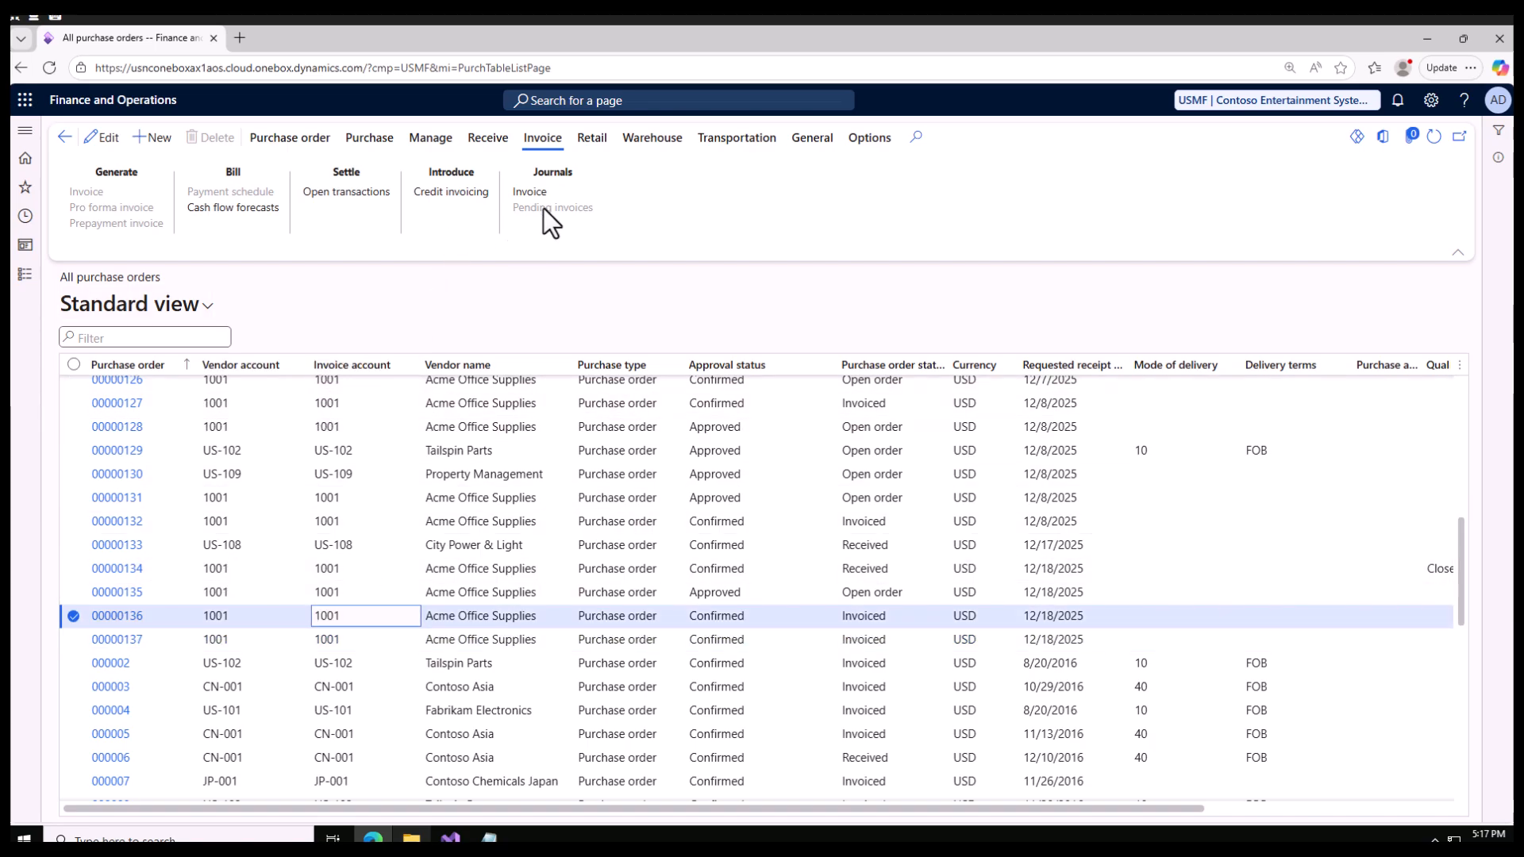
left_click(541, 193)
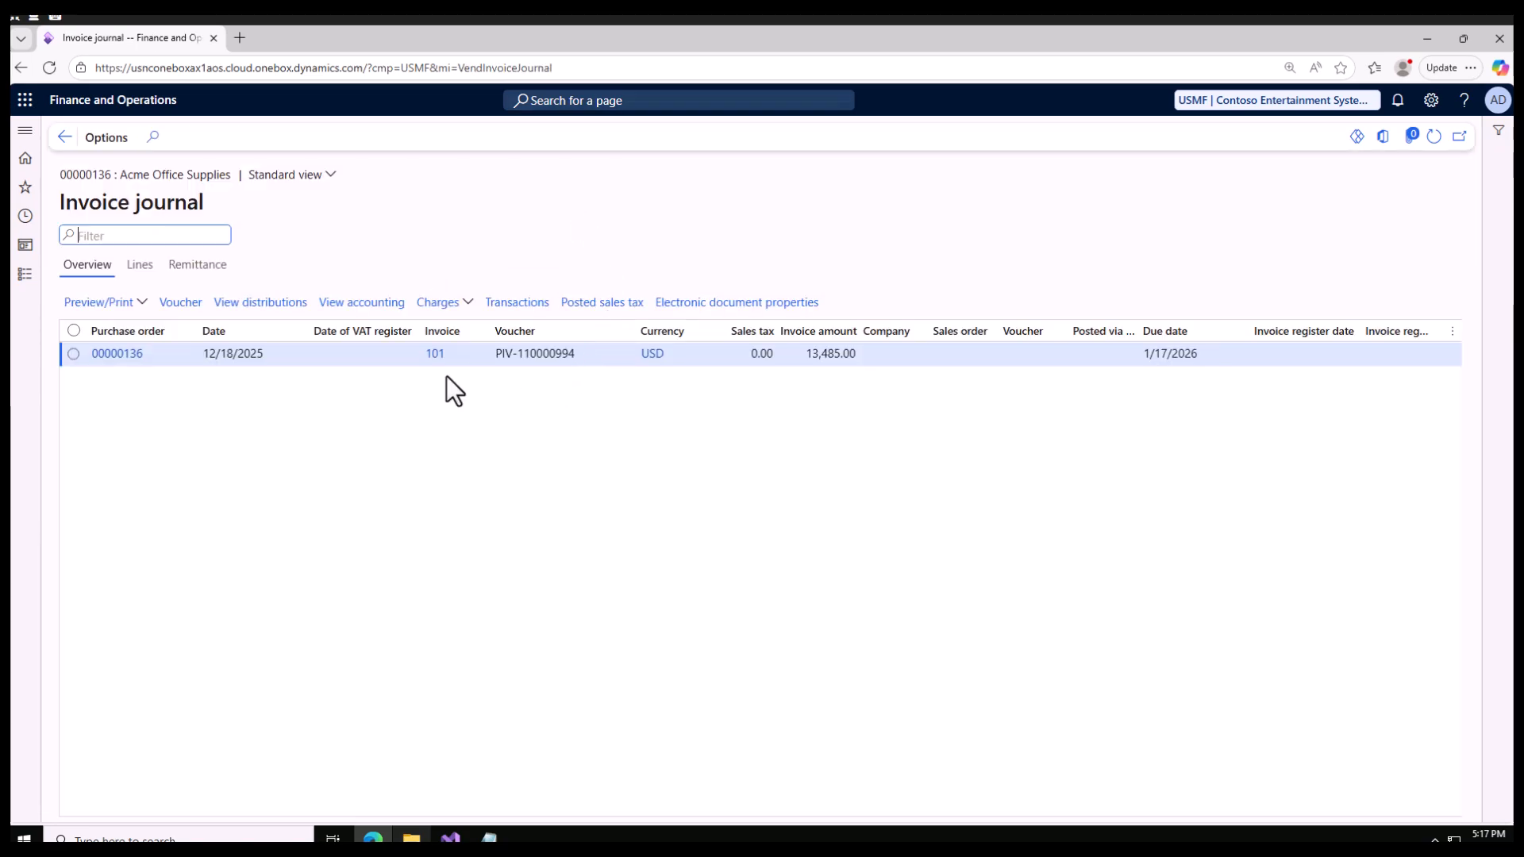
left_click(138, 266)
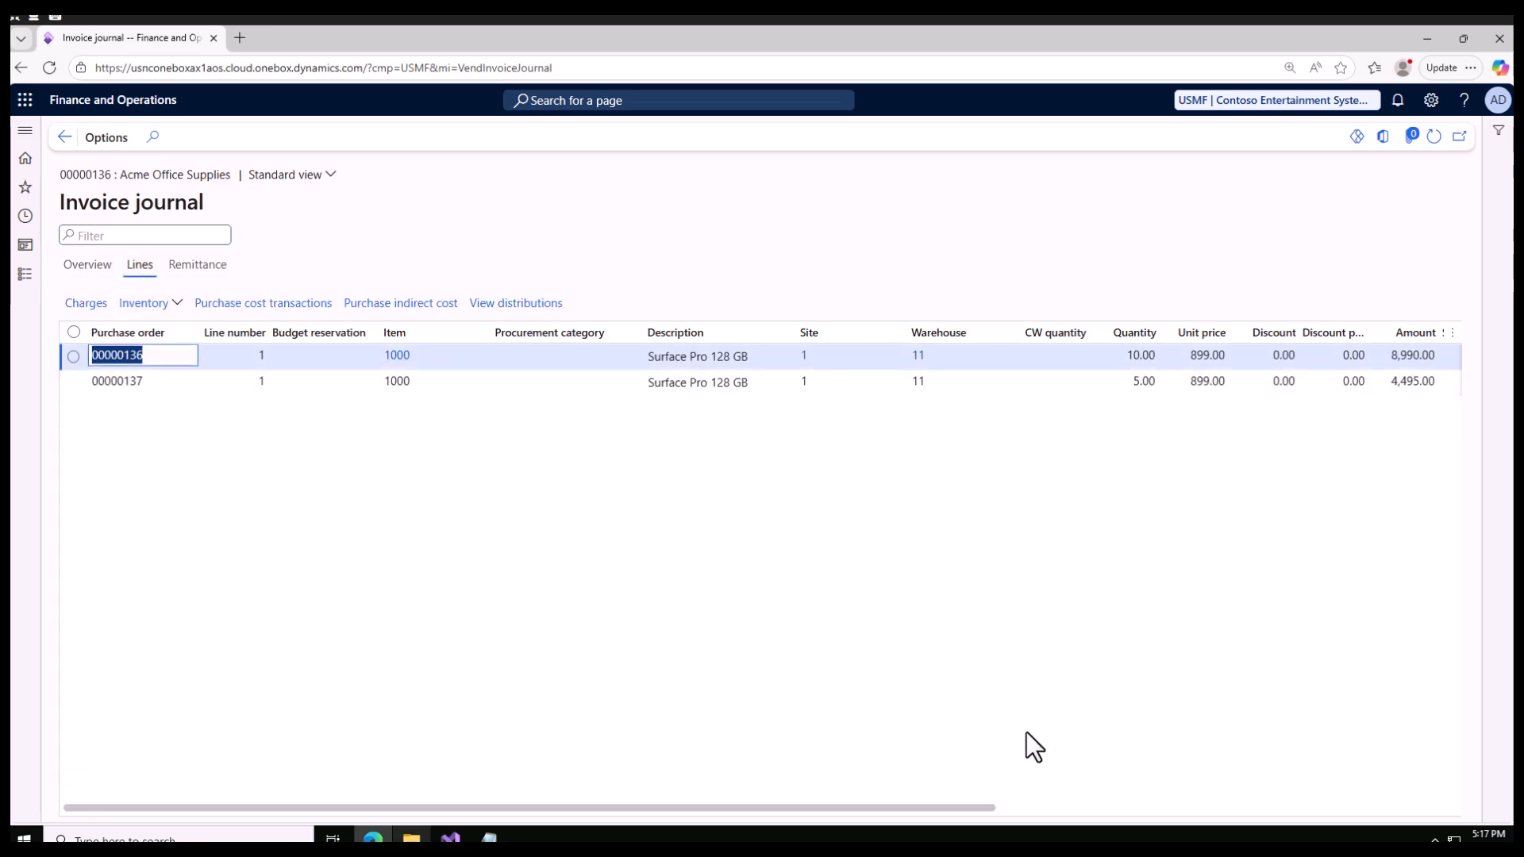
left_click_drag(958, 807, 473, 731)
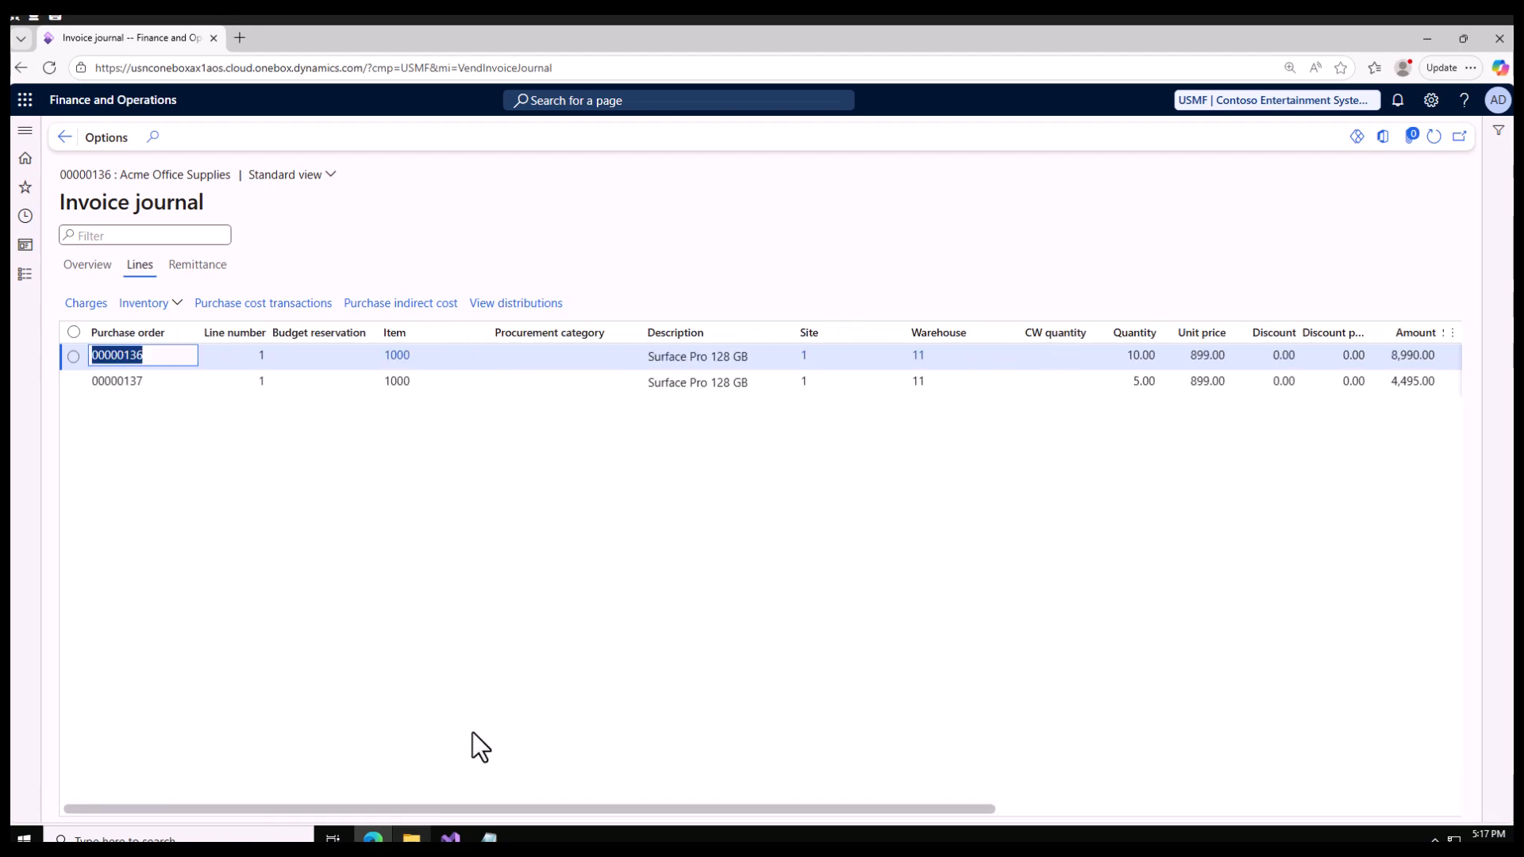
left_click(87, 270)
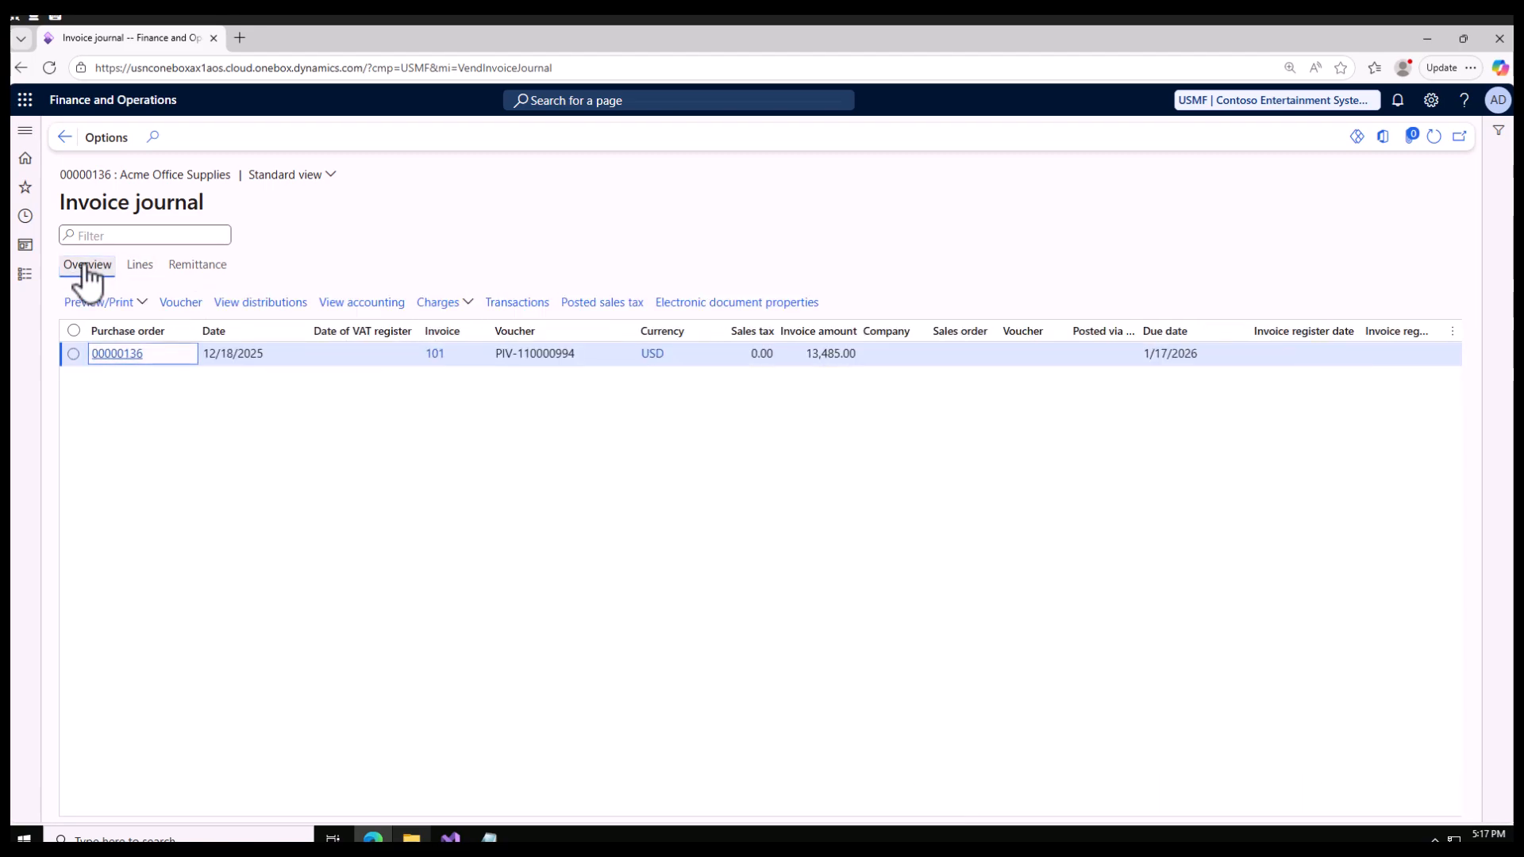